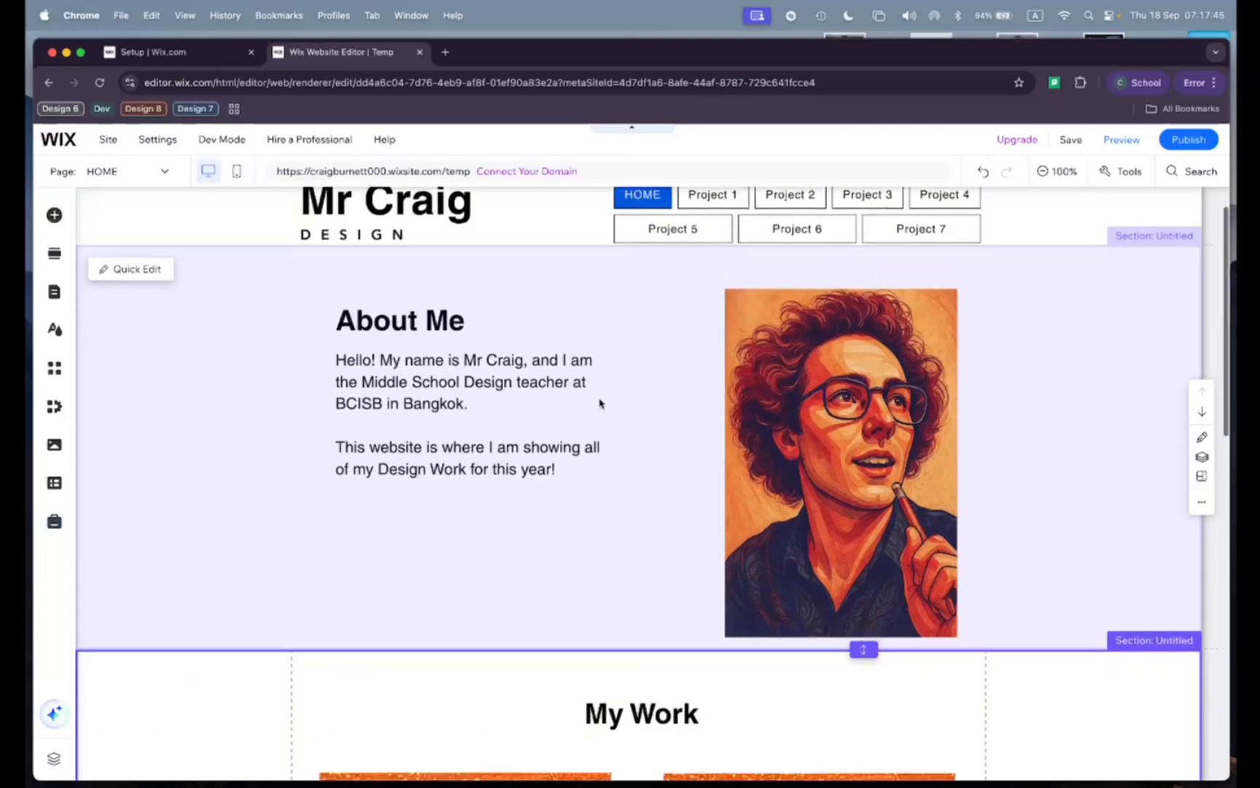
# - Publish the portfolio site and open its live version
pyautogui.scroll(-3, 653, 541)
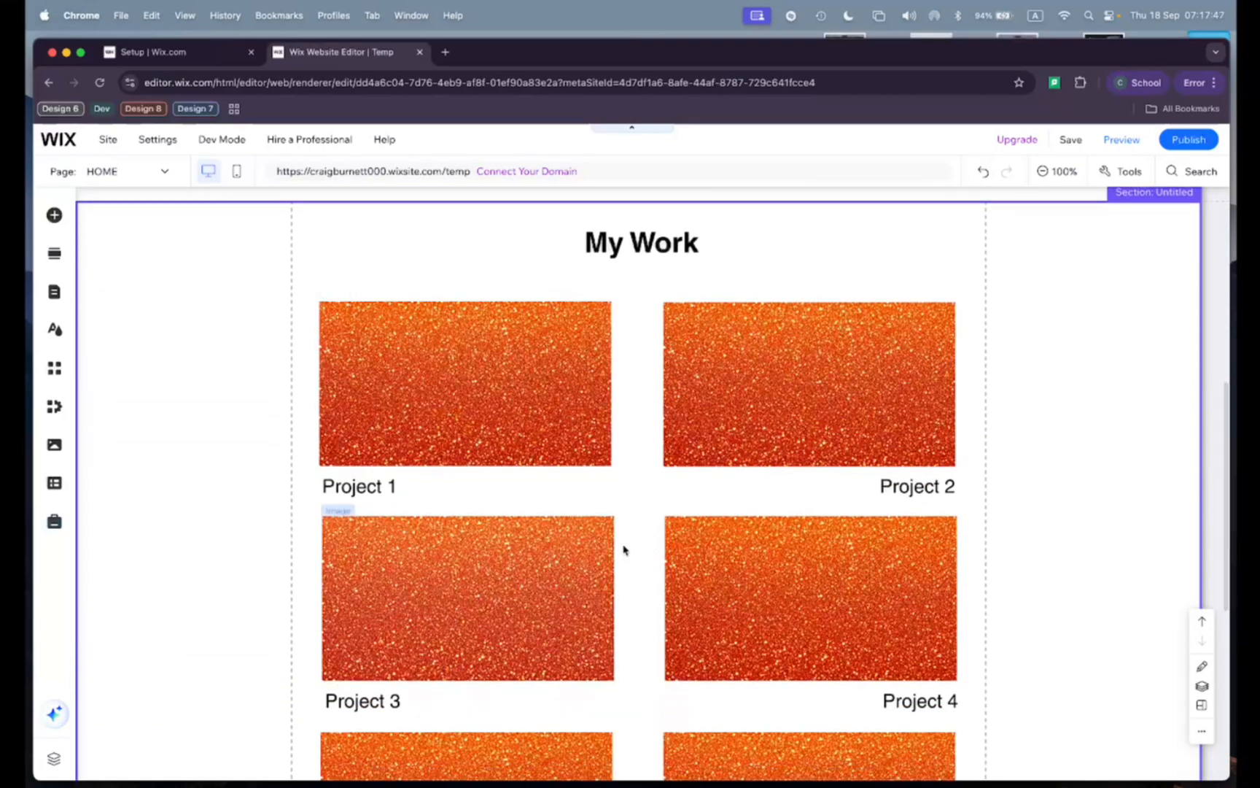
pyautogui.scroll(-5, 653, 542)
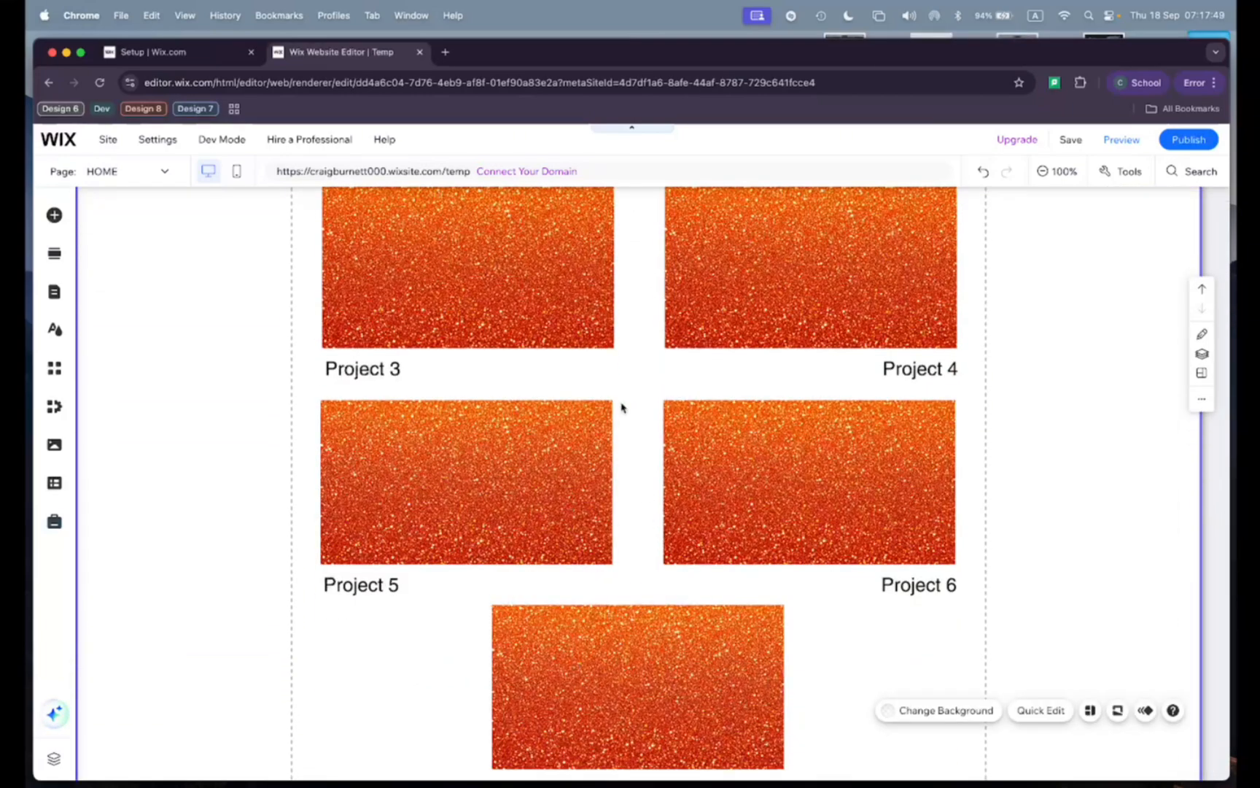
pyautogui.click(1182, 143)
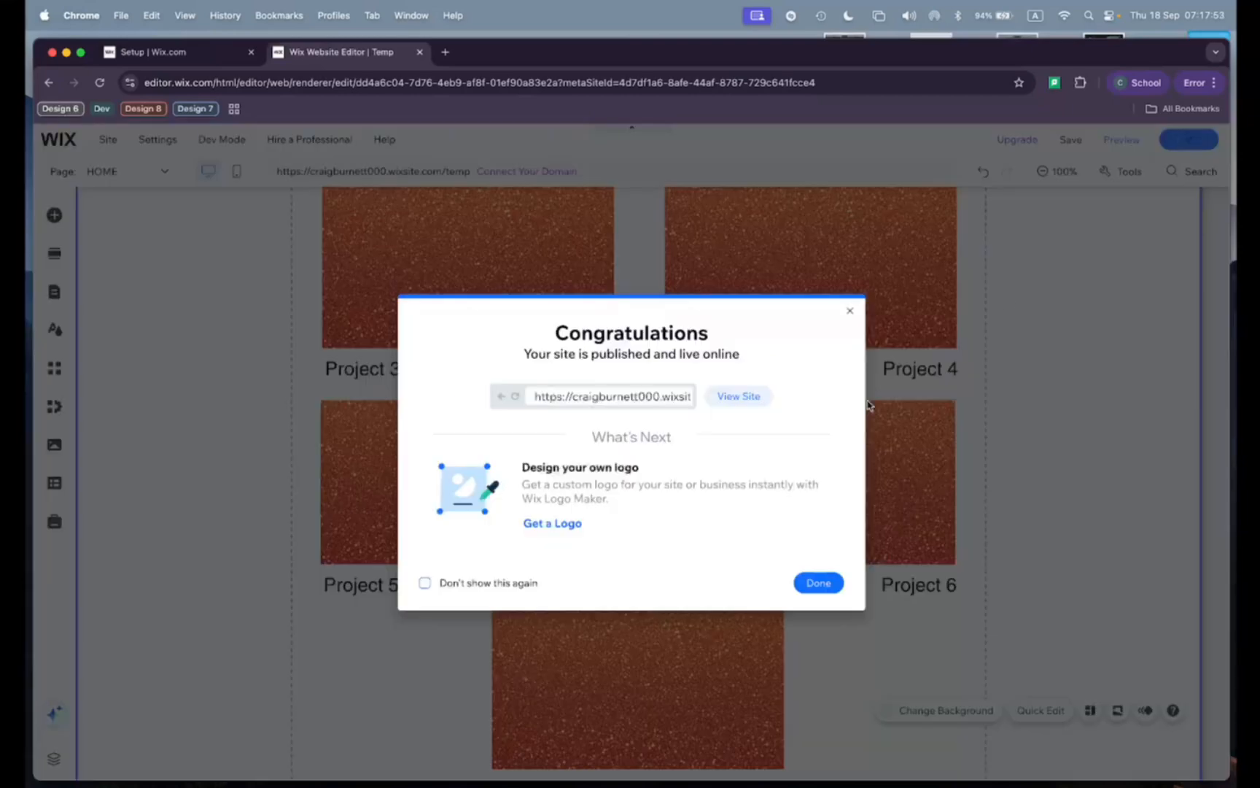
pyautogui.click(751, 397)
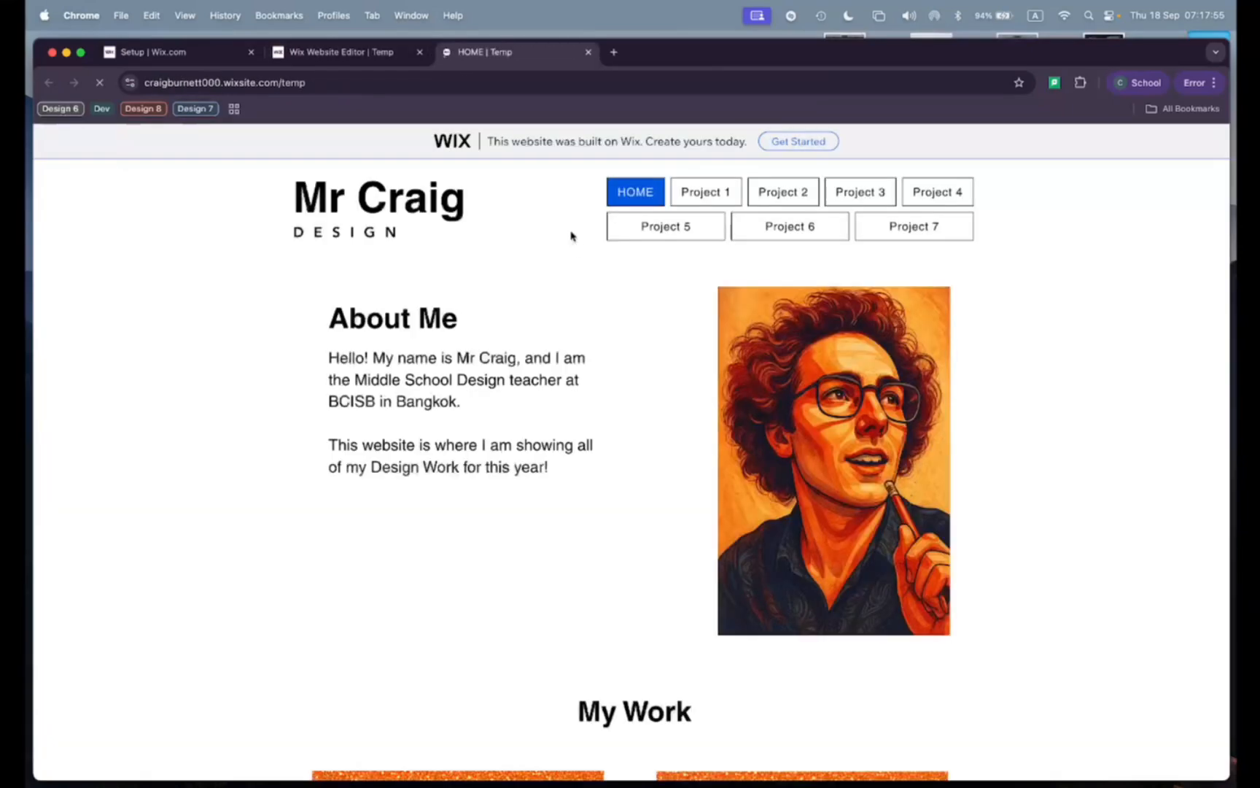
# - Check the live site's Project 1 page and whether the project captions in the home page's My Work section act as links
pyautogui.click(723, 191)
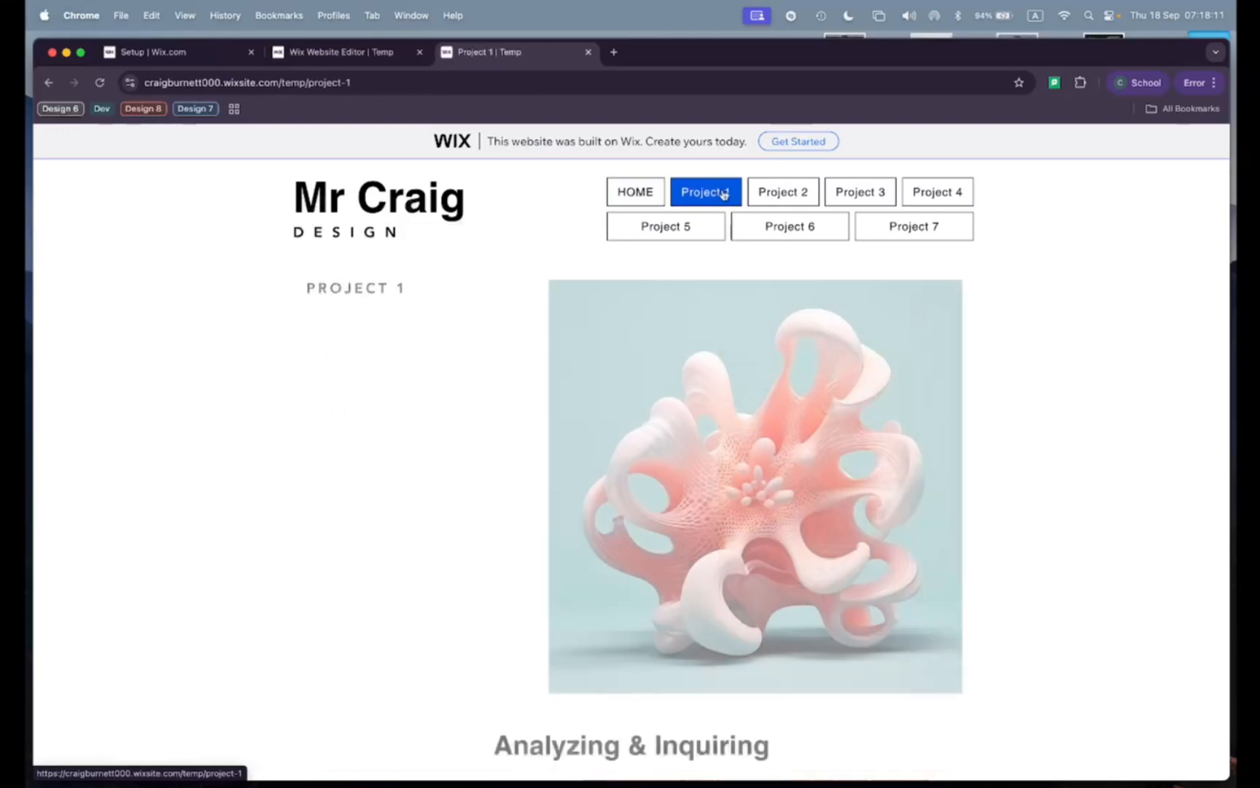
pyautogui.click(636, 192)
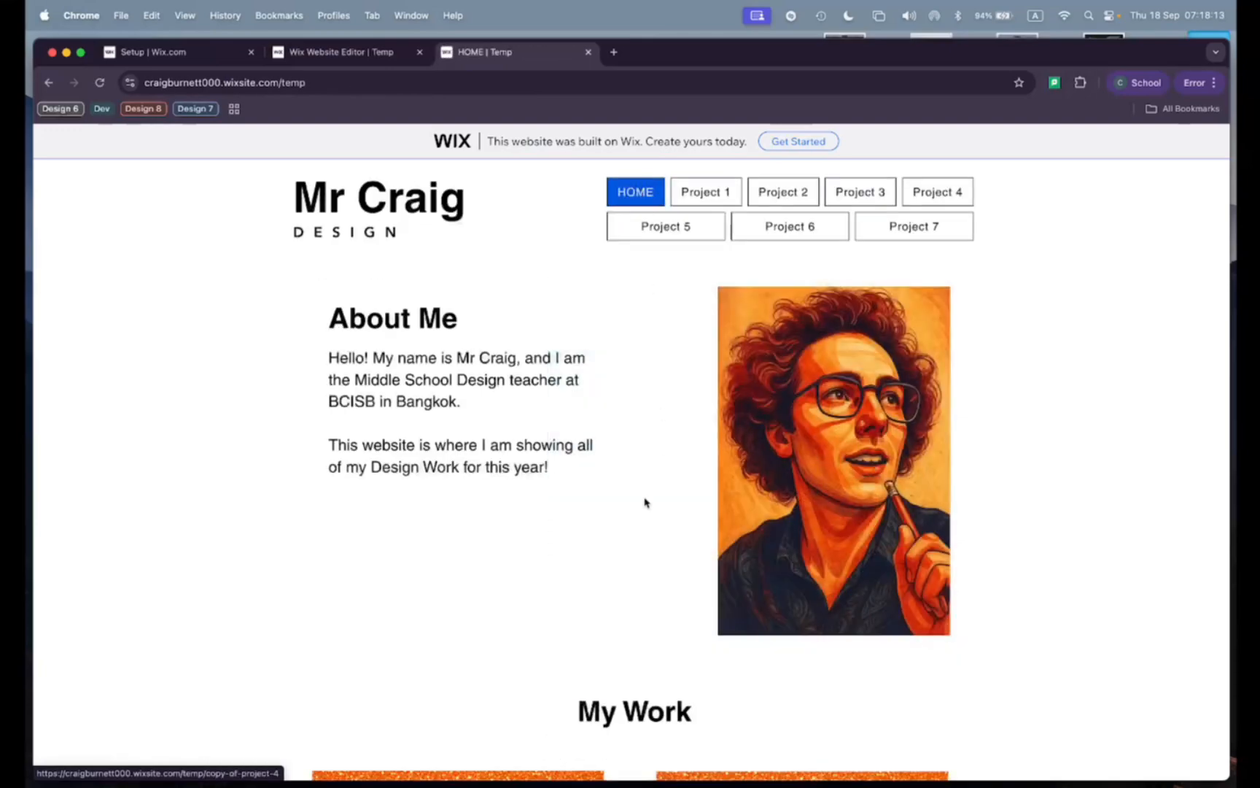
pyautogui.scroll(-10, 644, 503)
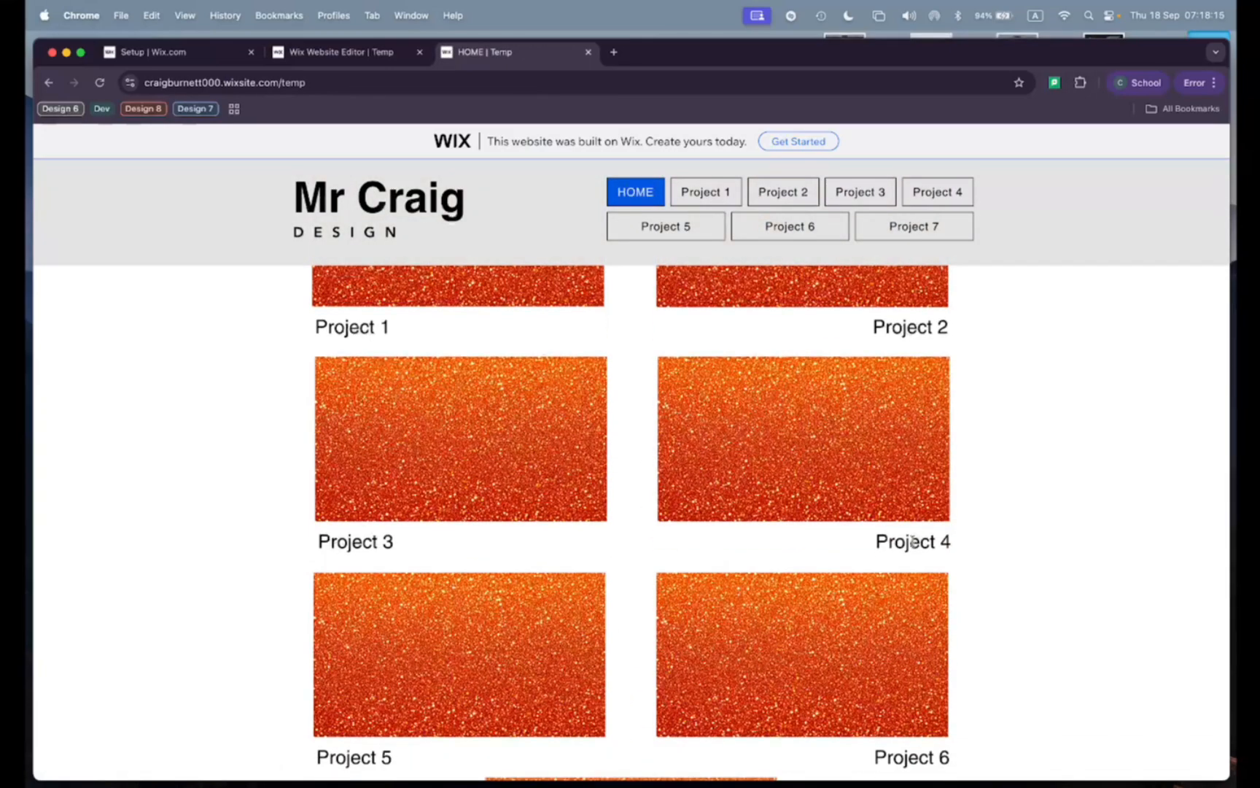
pyautogui.tripleClick(906, 543)
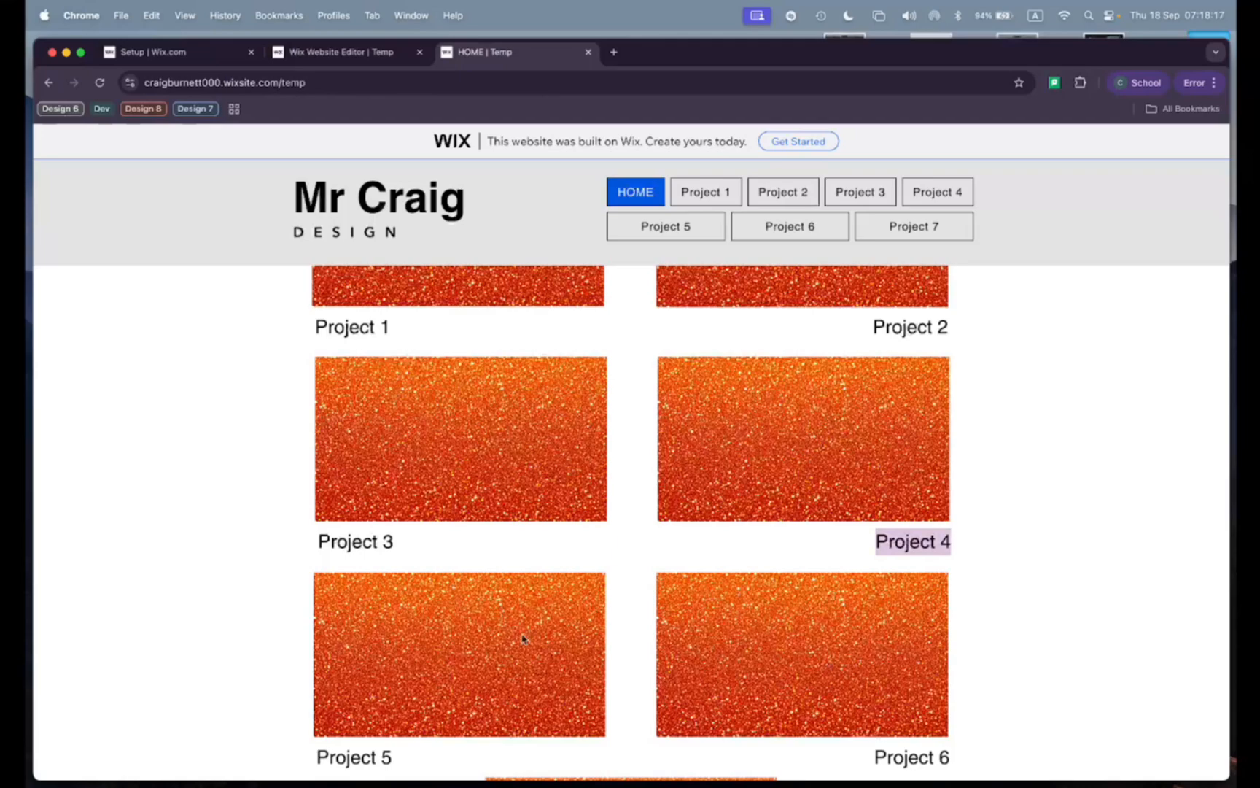
pyautogui.click(875, 532)
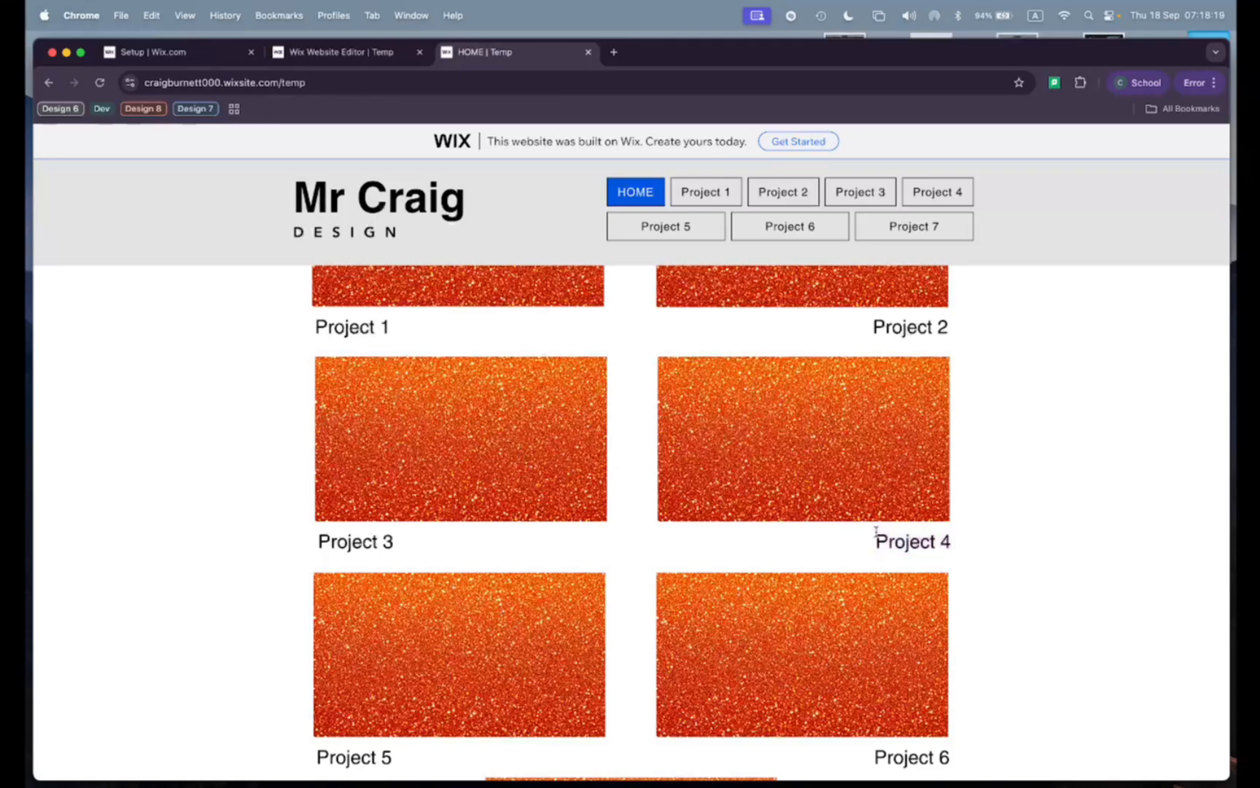
pyautogui.scroll(10, 654, 399)
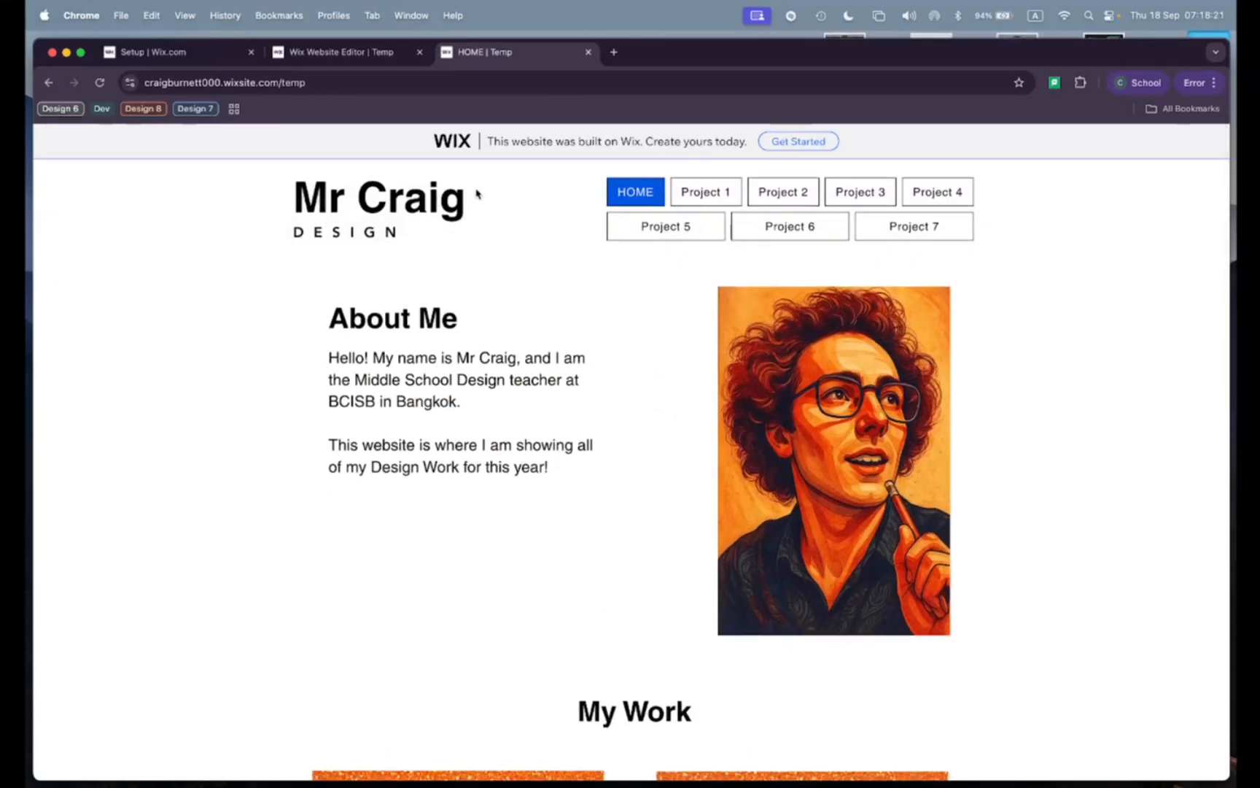
# - Return to the site editor and link the image above the Project 1 caption to the Project 1 page, opening in the current window
pyautogui.click(371, 55)
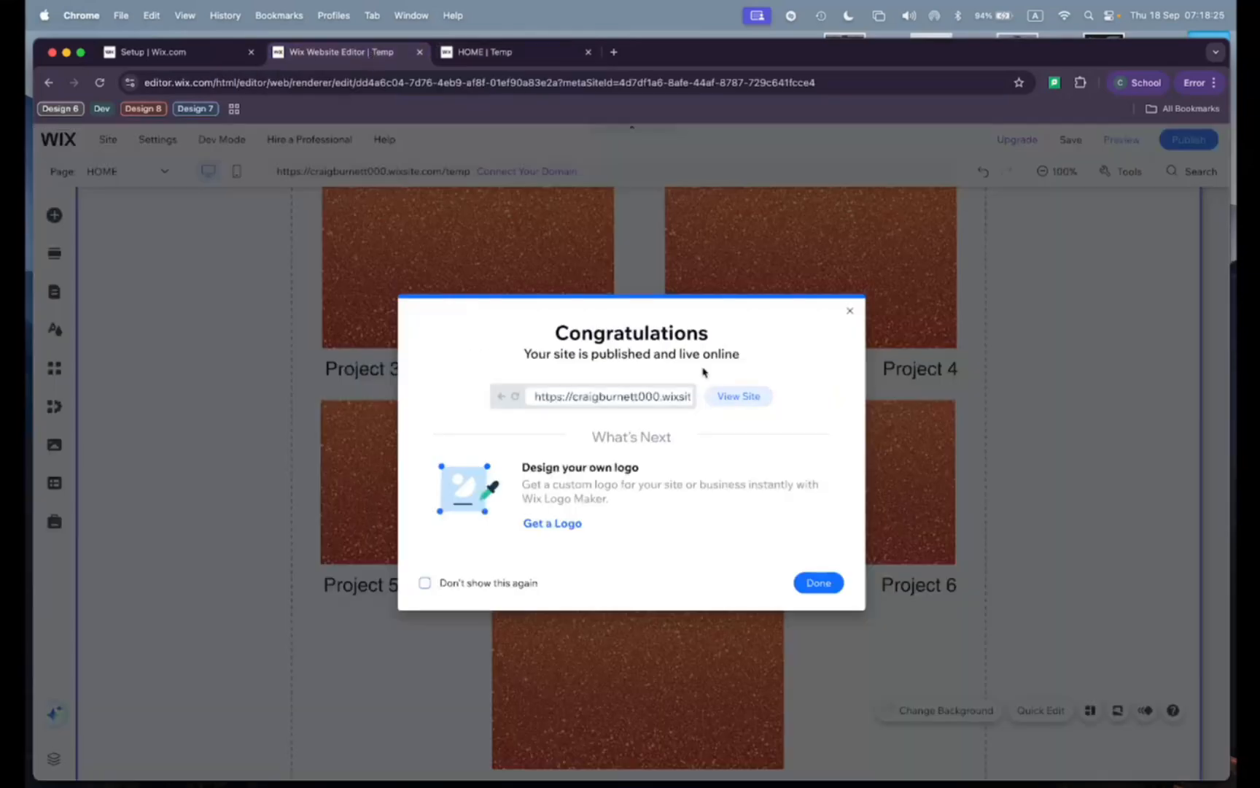
pyautogui.click(850, 310)
pyautogui.scroll(3, 684, 459)
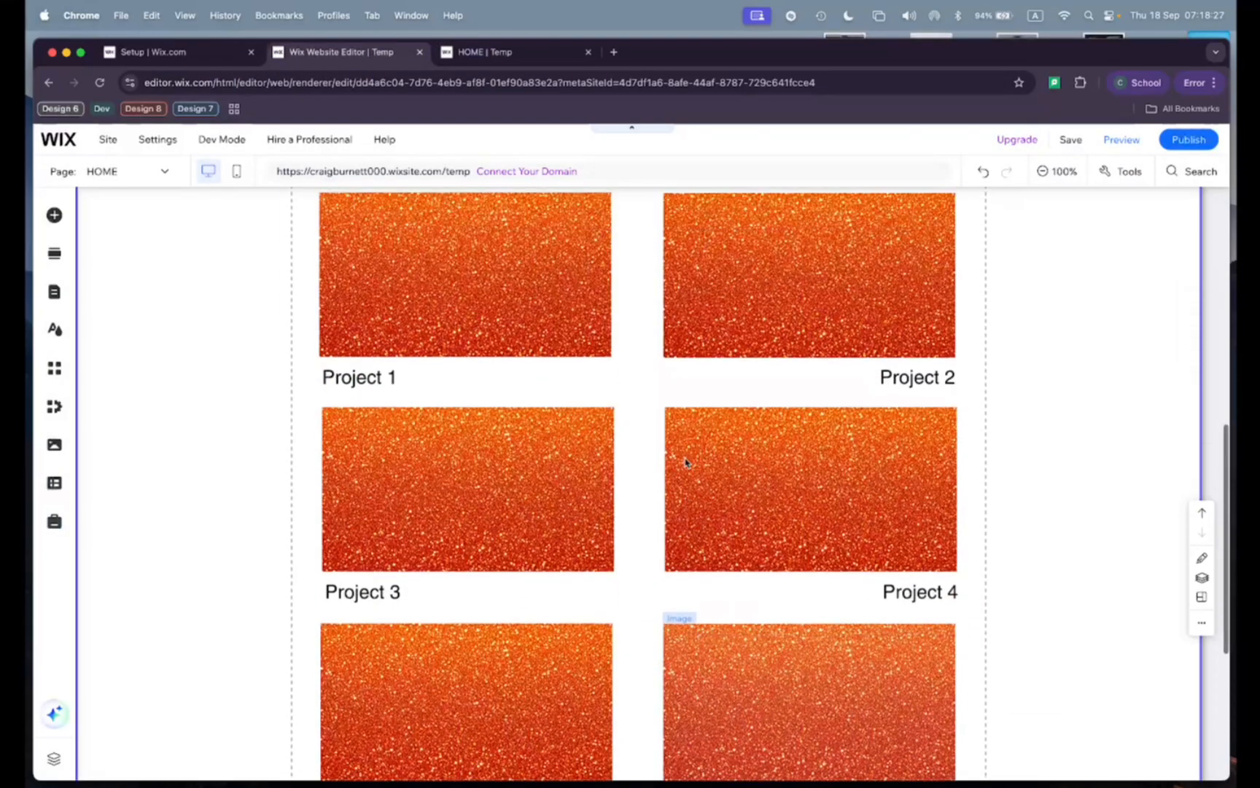
pyautogui.scroll(2, 565, 354)
pyautogui.click(467, 361)
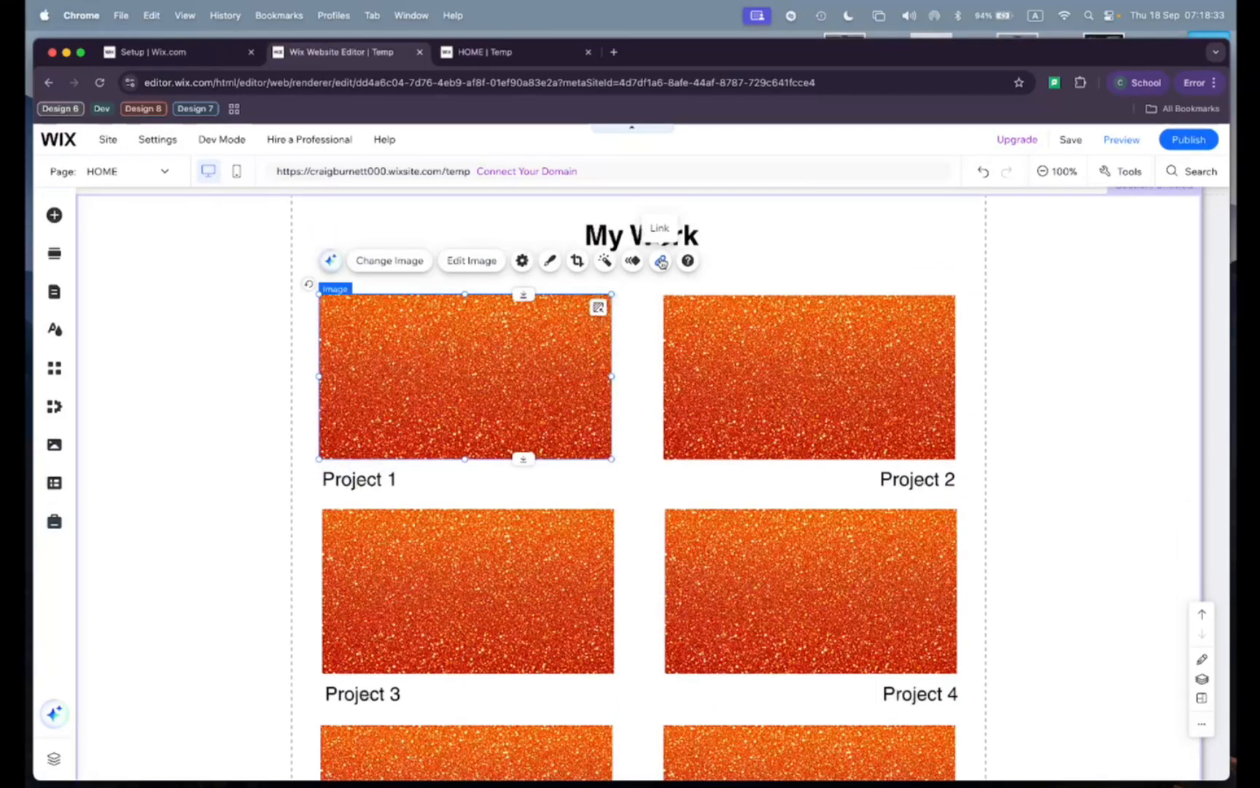
pyautogui.click(660, 261)
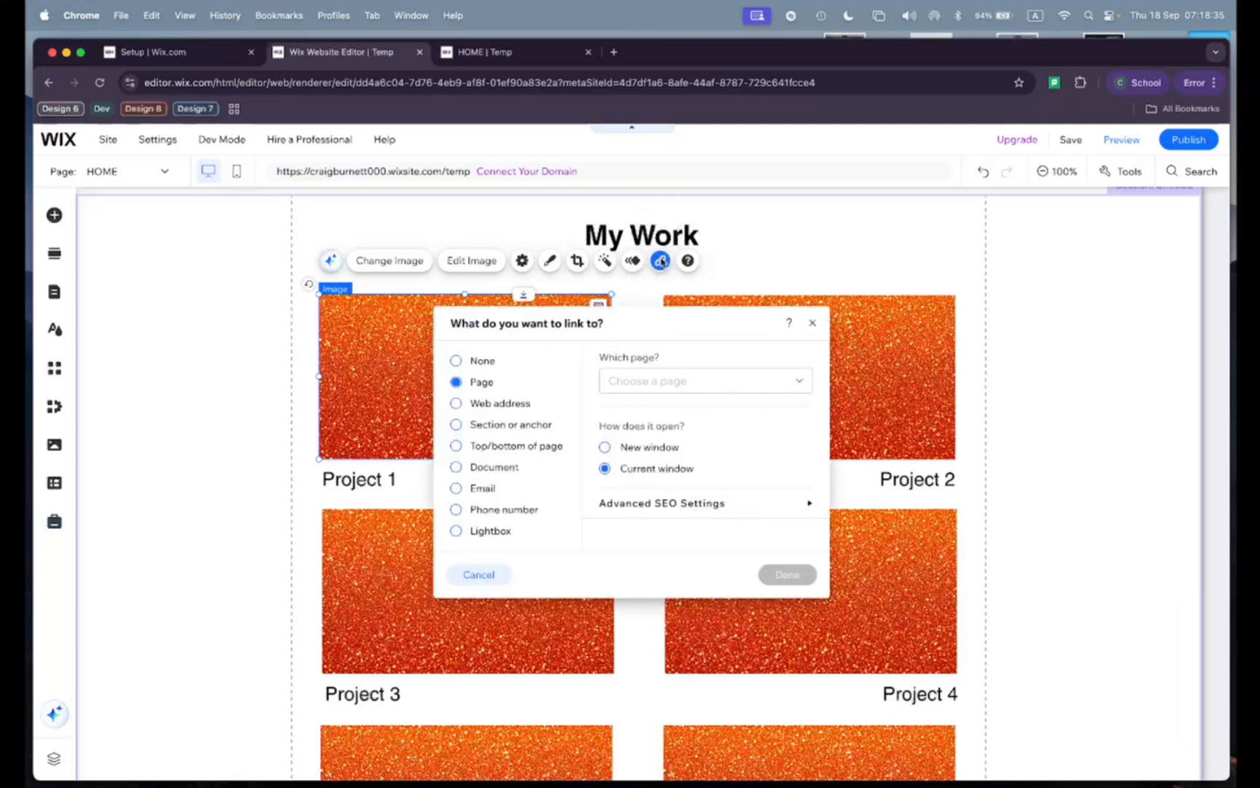
pyautogui.click(663, 382)
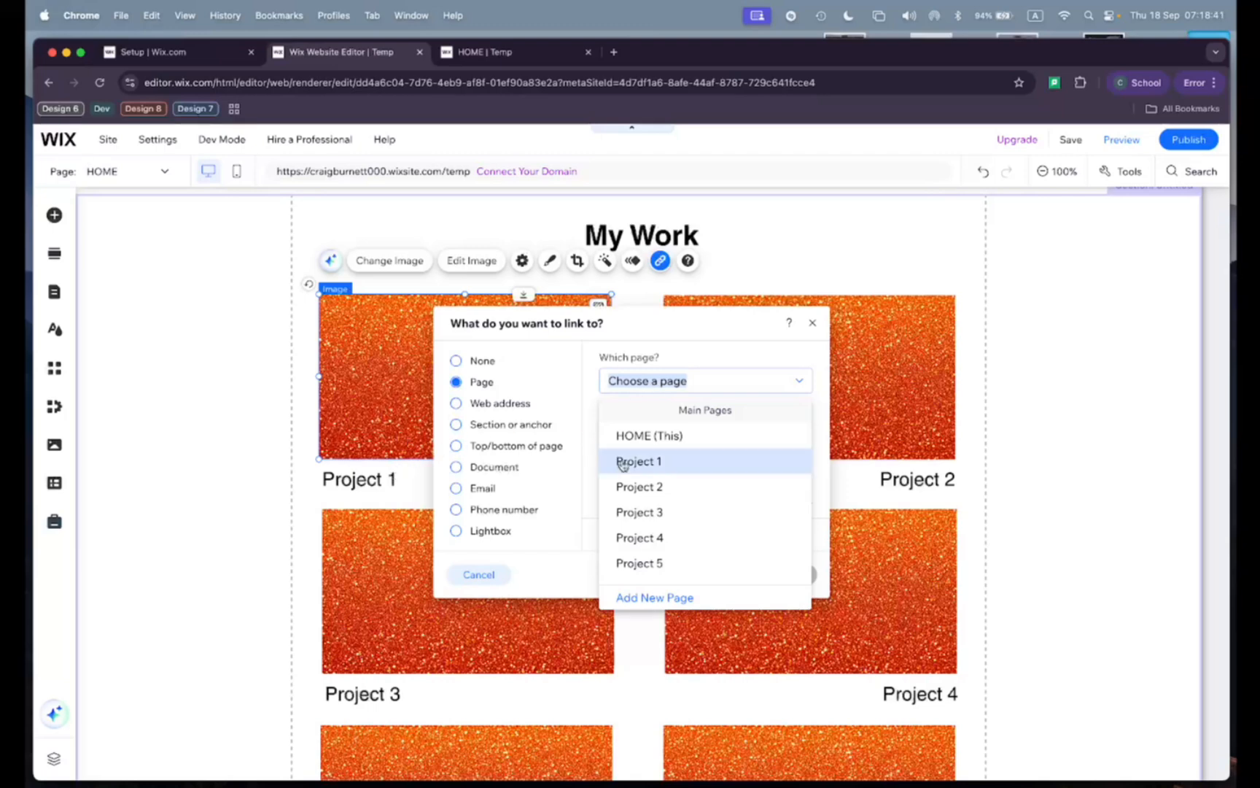
pyautogui.click(642, 467)
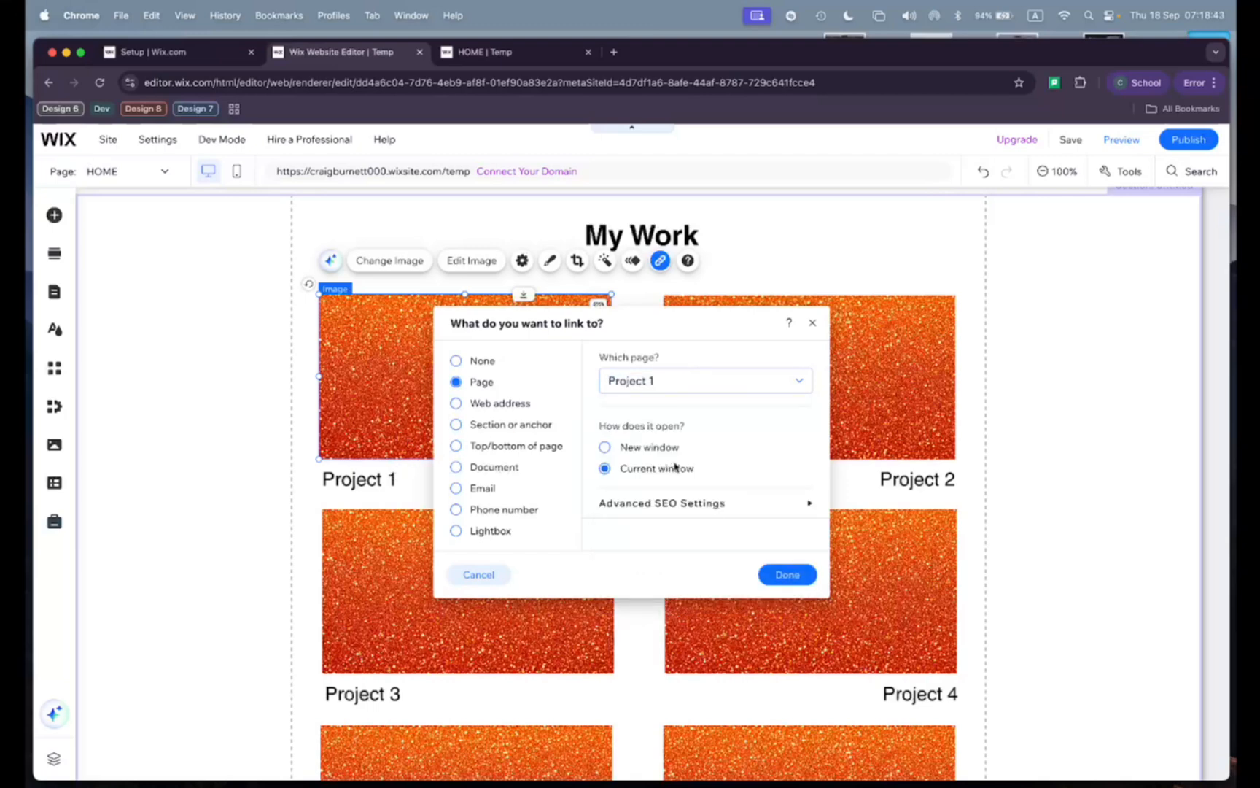
pyautogui.click(786, 576)
# - Link the Project 1 caption text under the first image to the Project 1 page
pyautogui.click(379, 485)
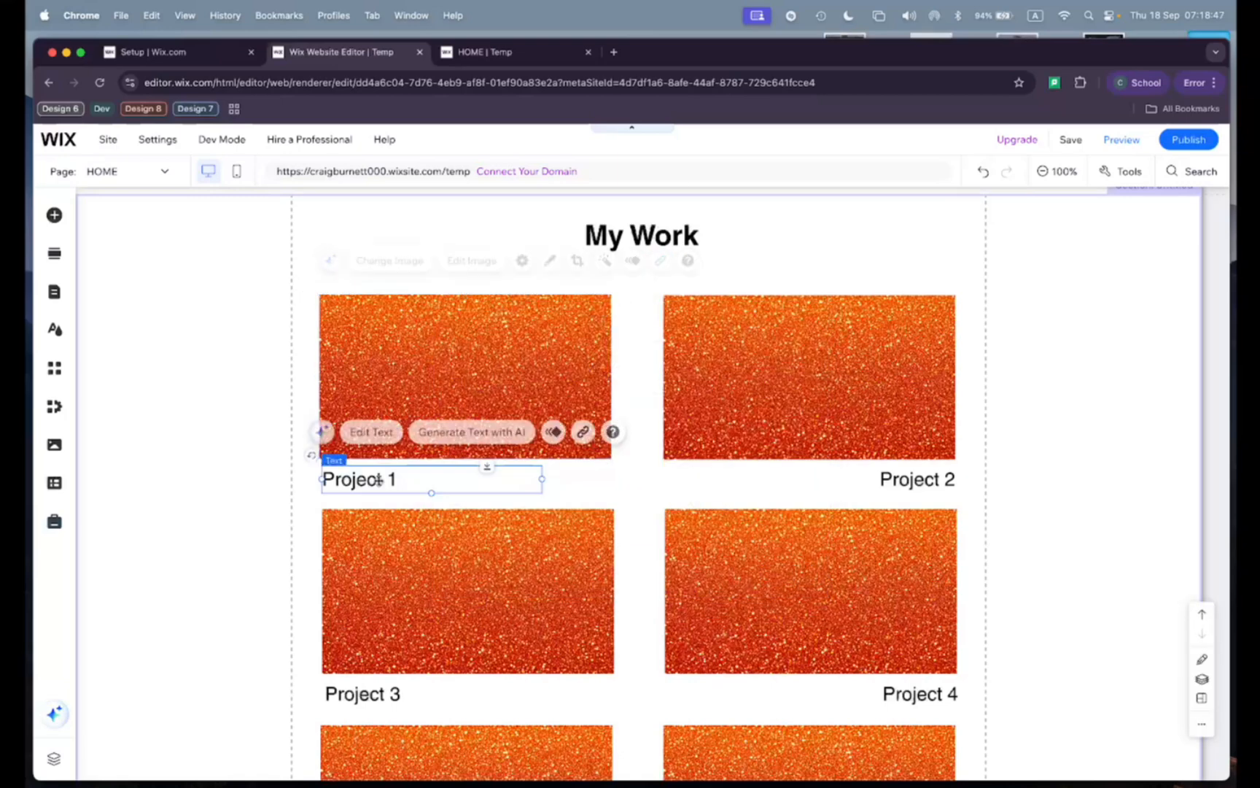
pyautogui.click(573, 431)
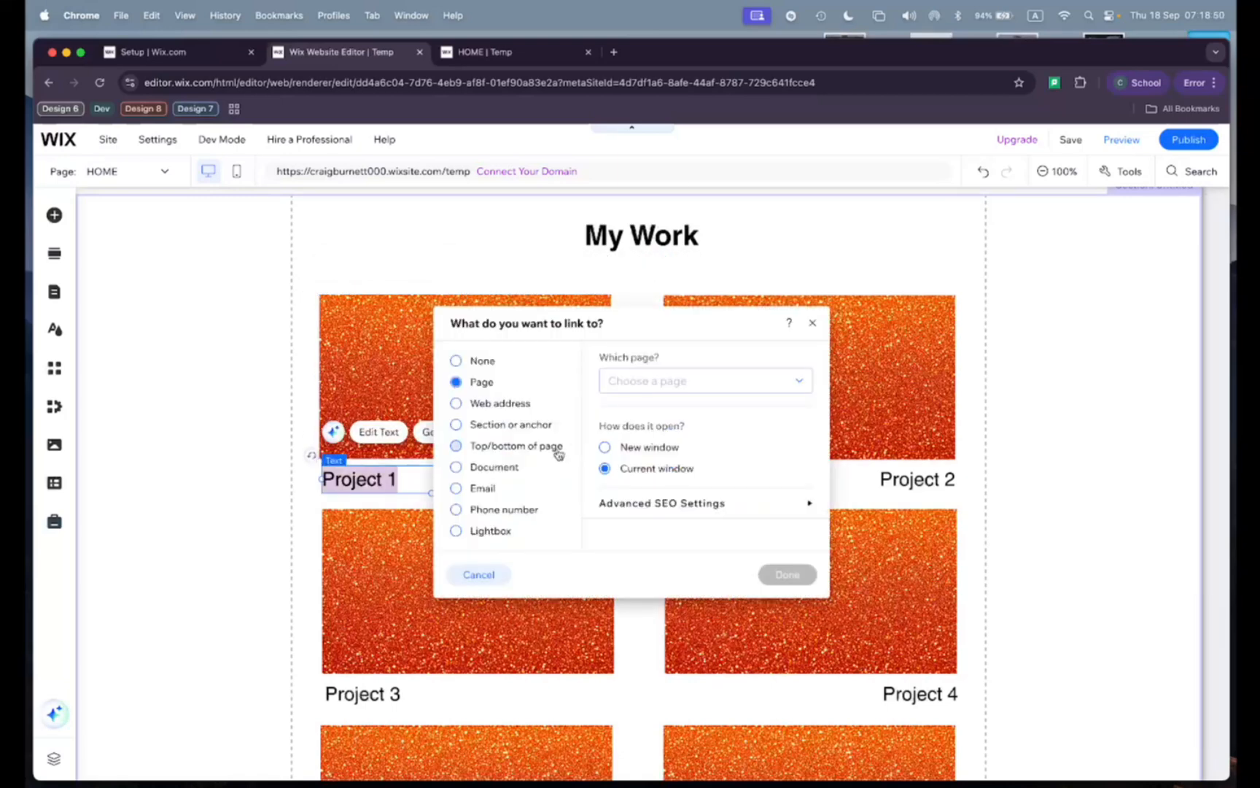
pyautogui.click(670, 394)
pyautogui.click(659, 459)
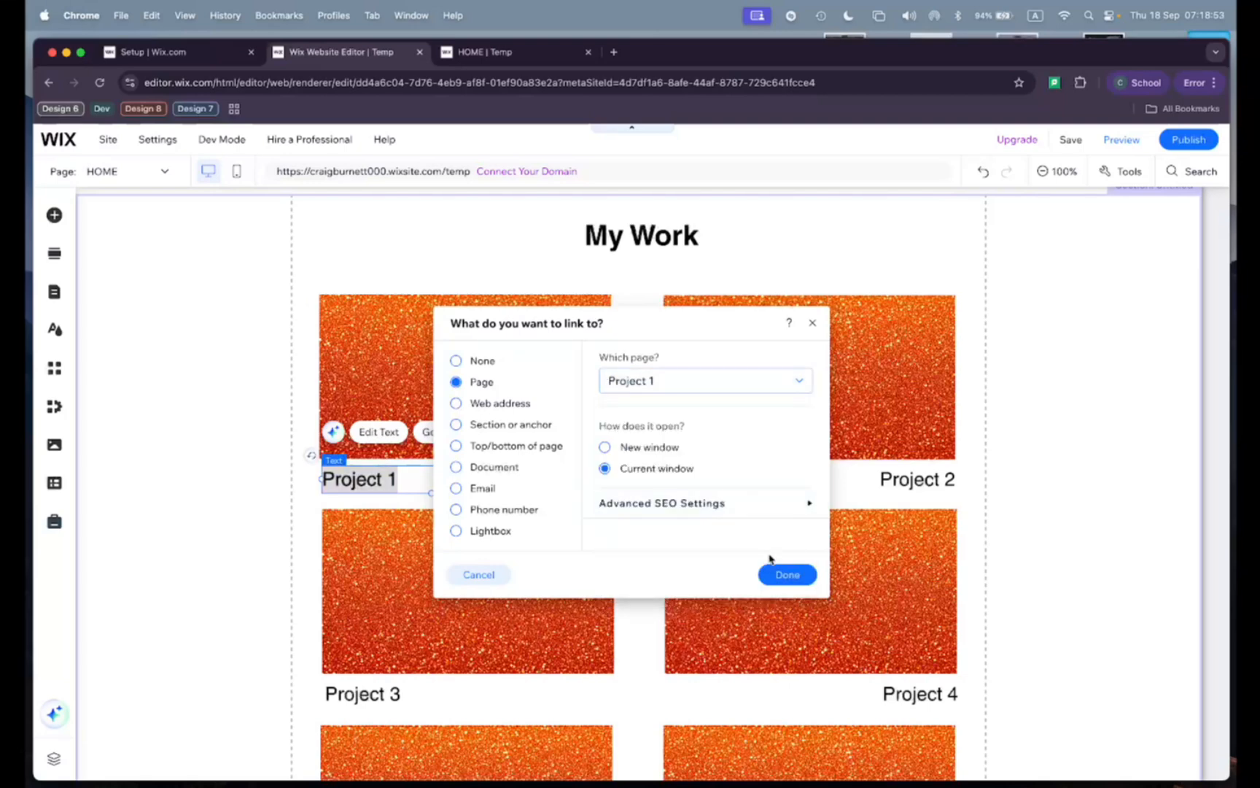
pyautogui.click(781, 574)
pyautogui.click(923, 264)
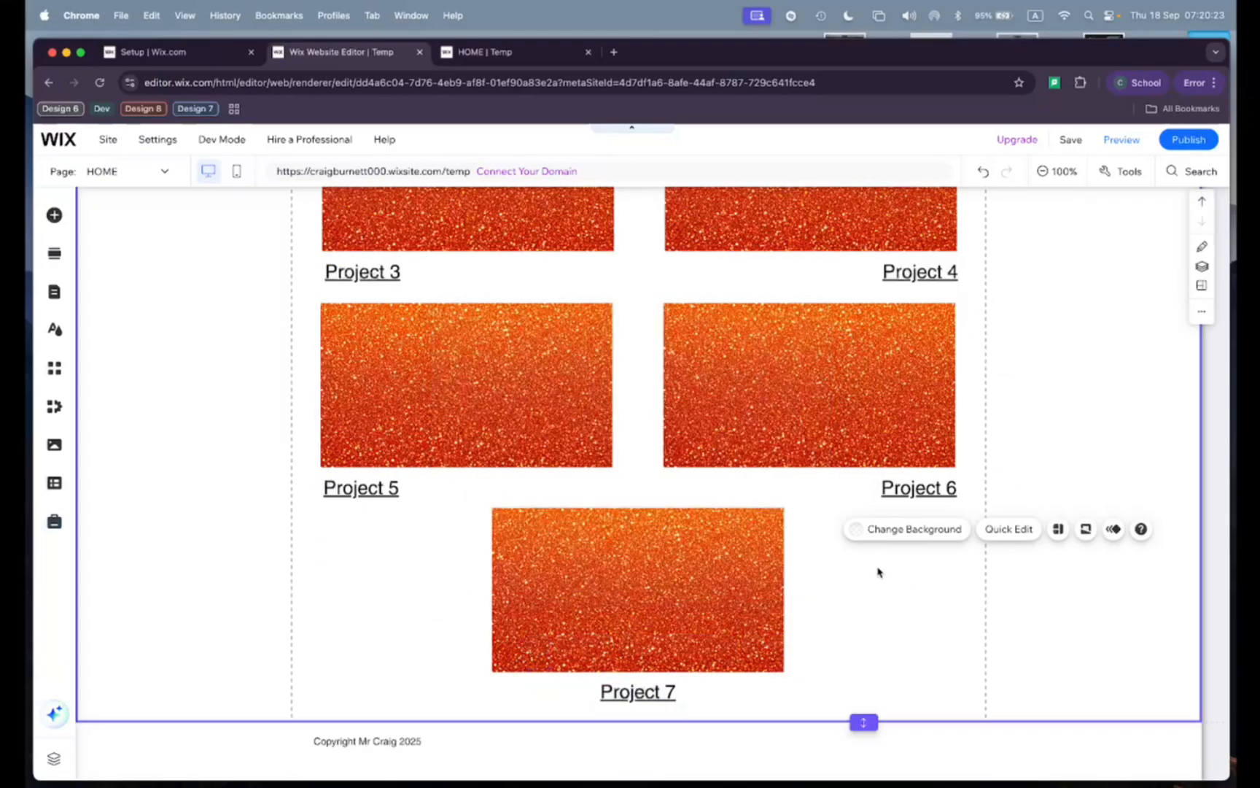
# - Publish the site again with the linked project images and captions on the home page
pyautogui.scroll(15, 878, 572)
pyautogui.scroll(-3, 1009, 489)
pyautogui.click(1180, 143)
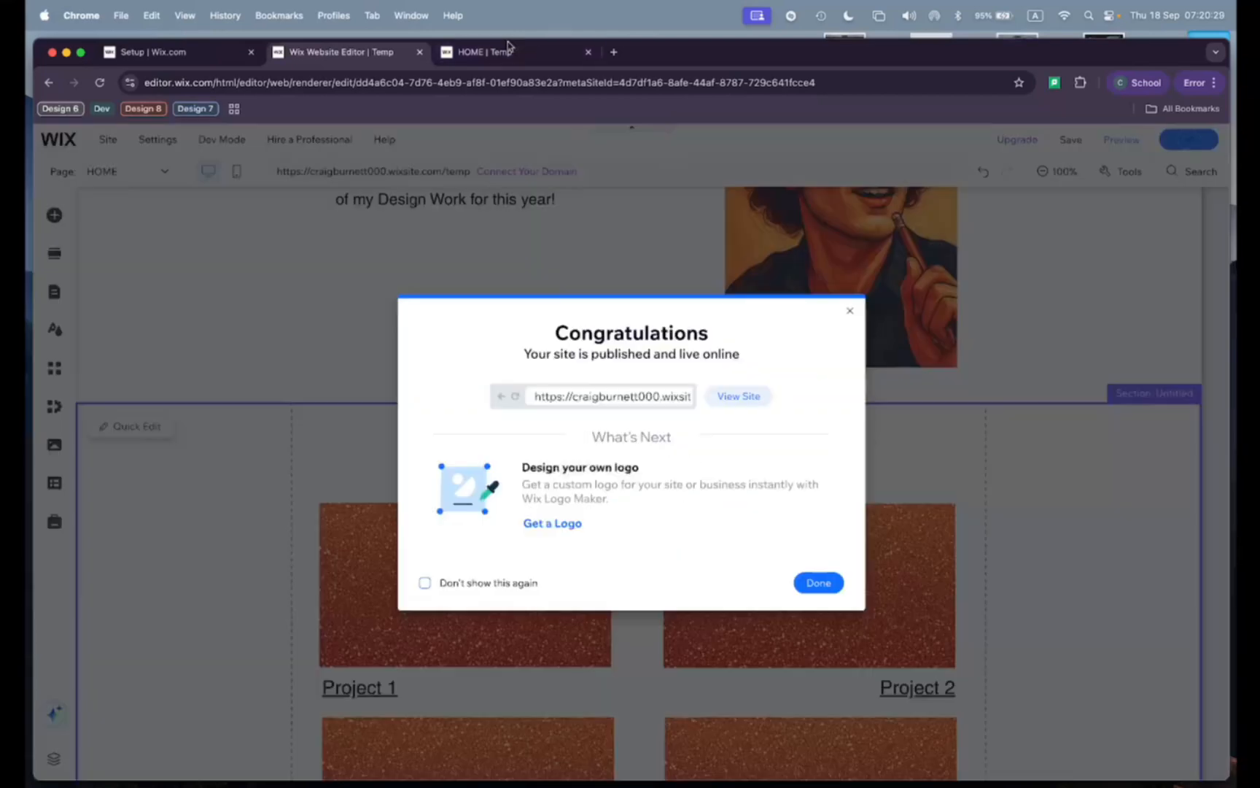
# - Reload the live site, test the Project 2 link from the My Work section, and go back to the home page
pyautogui.click(508, 51)
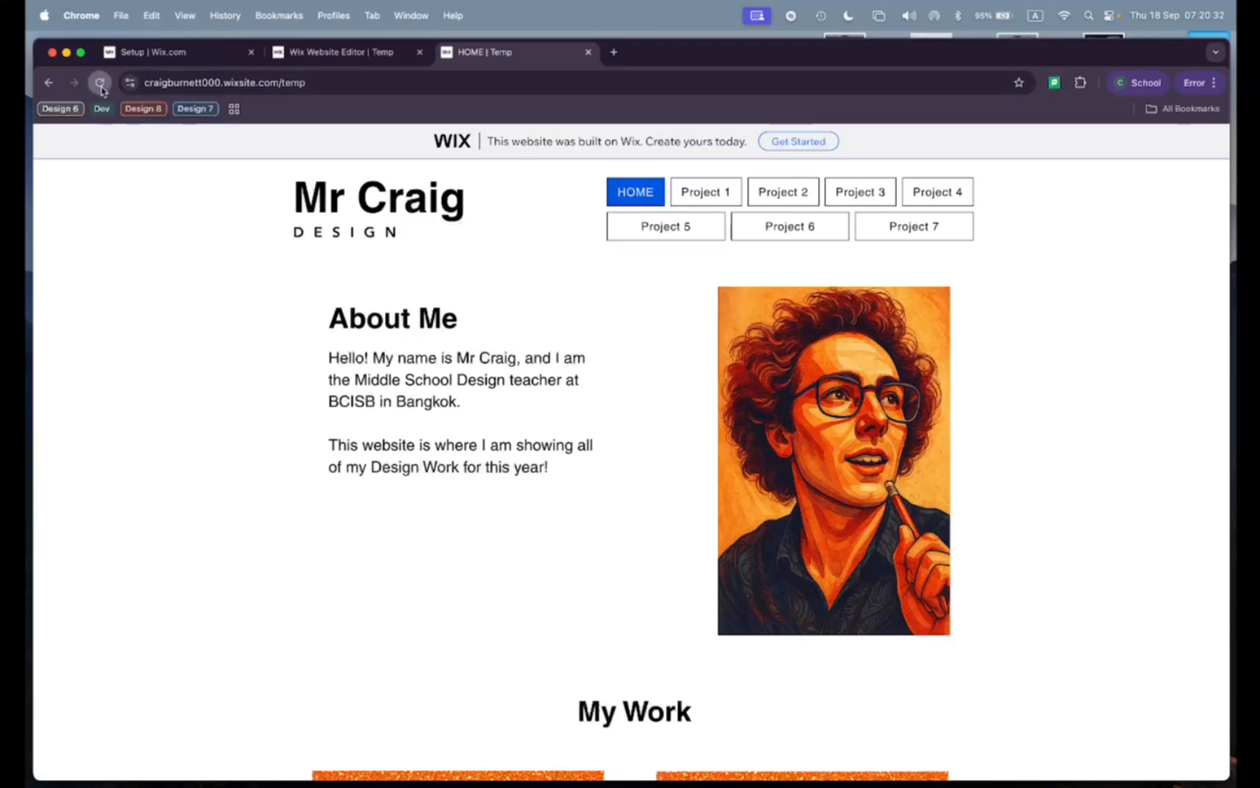
pyautogui.scroll(-5, 441, 374)
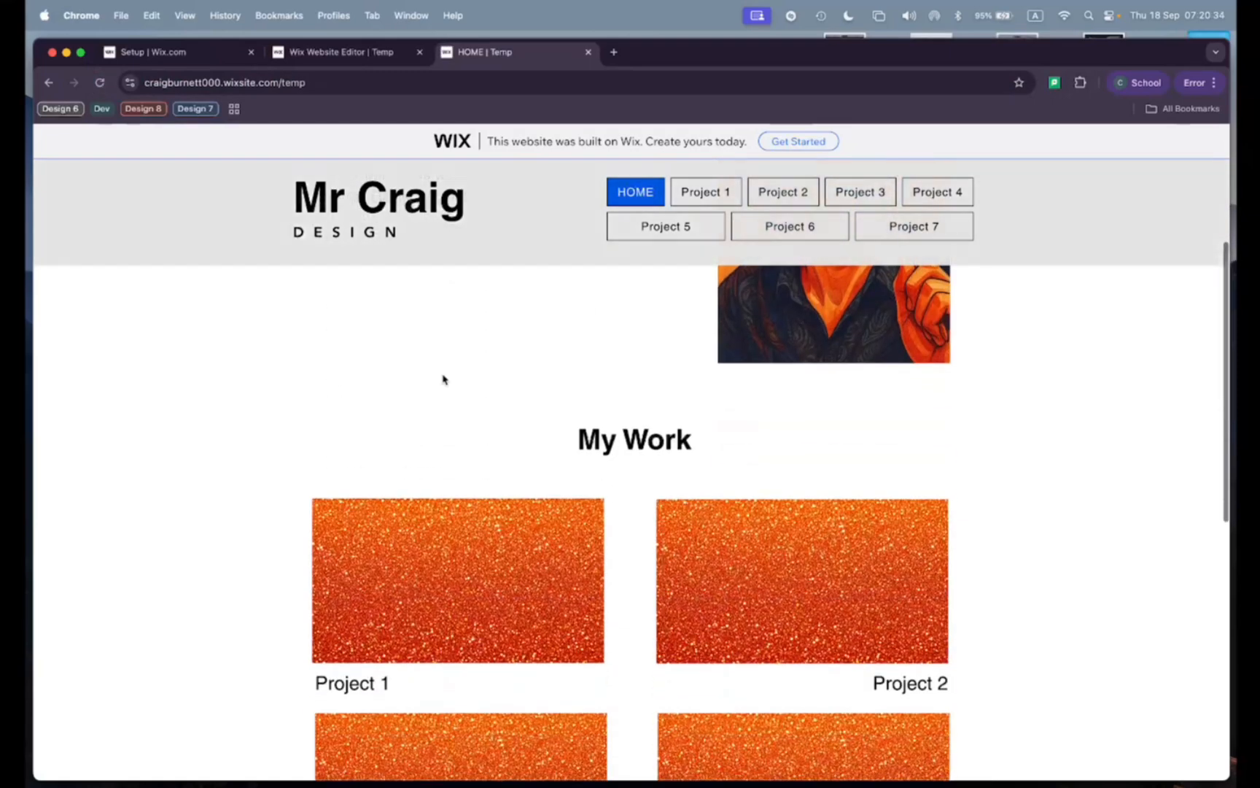
pyautogui.click(99, 83)
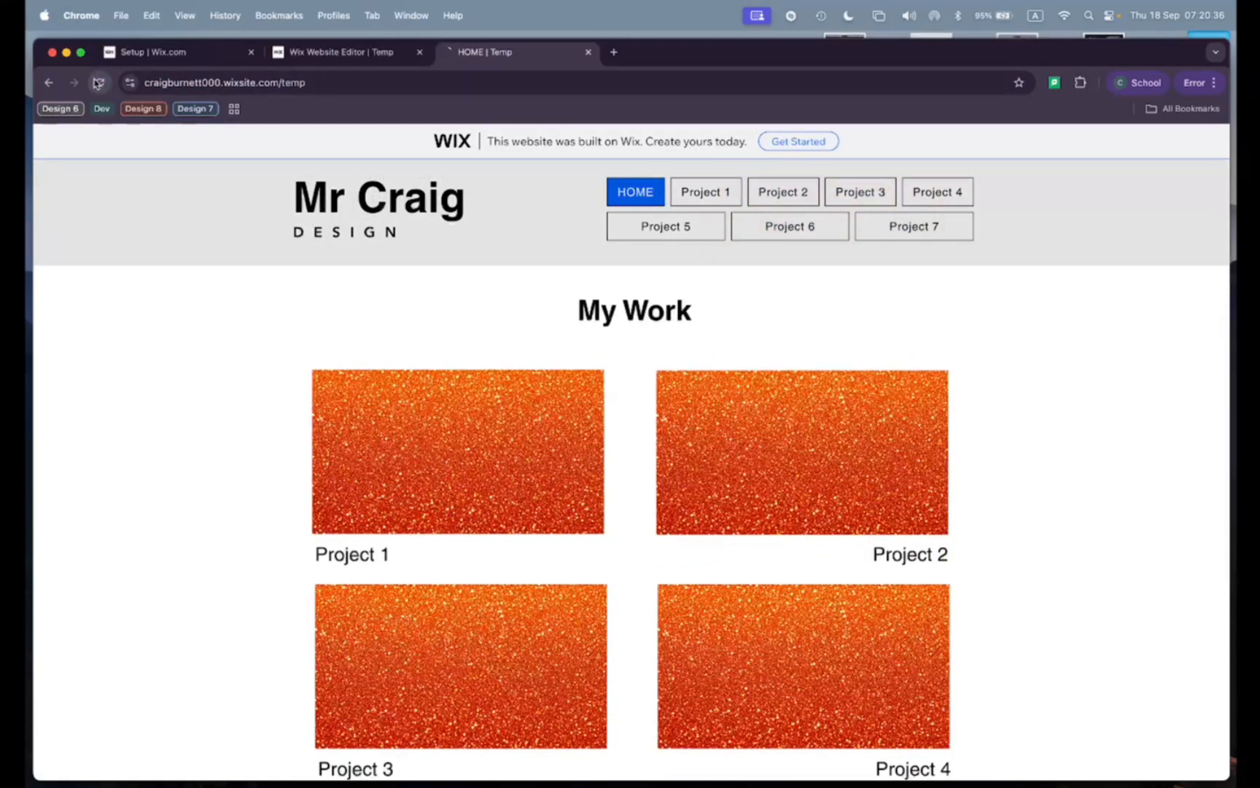
pyautogui.scroll(-8, 323, 412)
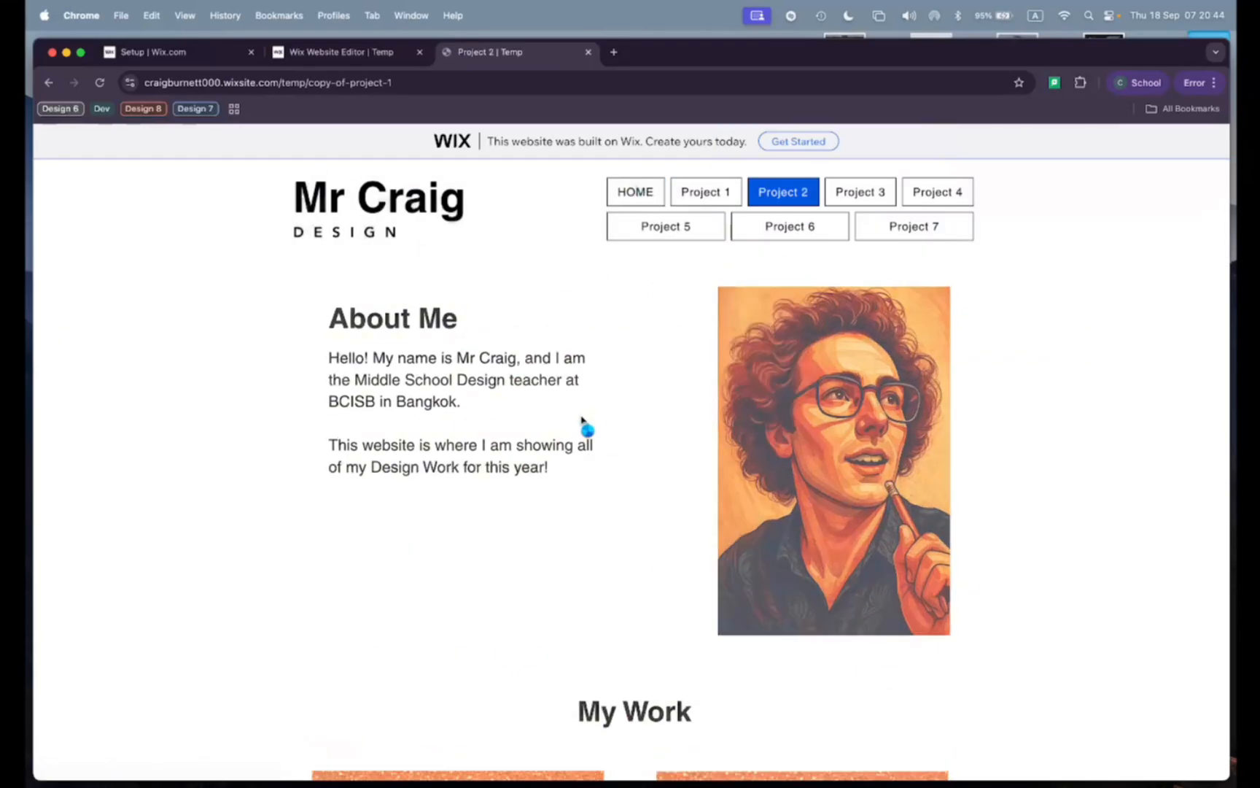
pyautogui.scroll(-6, 579, 417)
pyautogui.scroll(6, 579, 416)
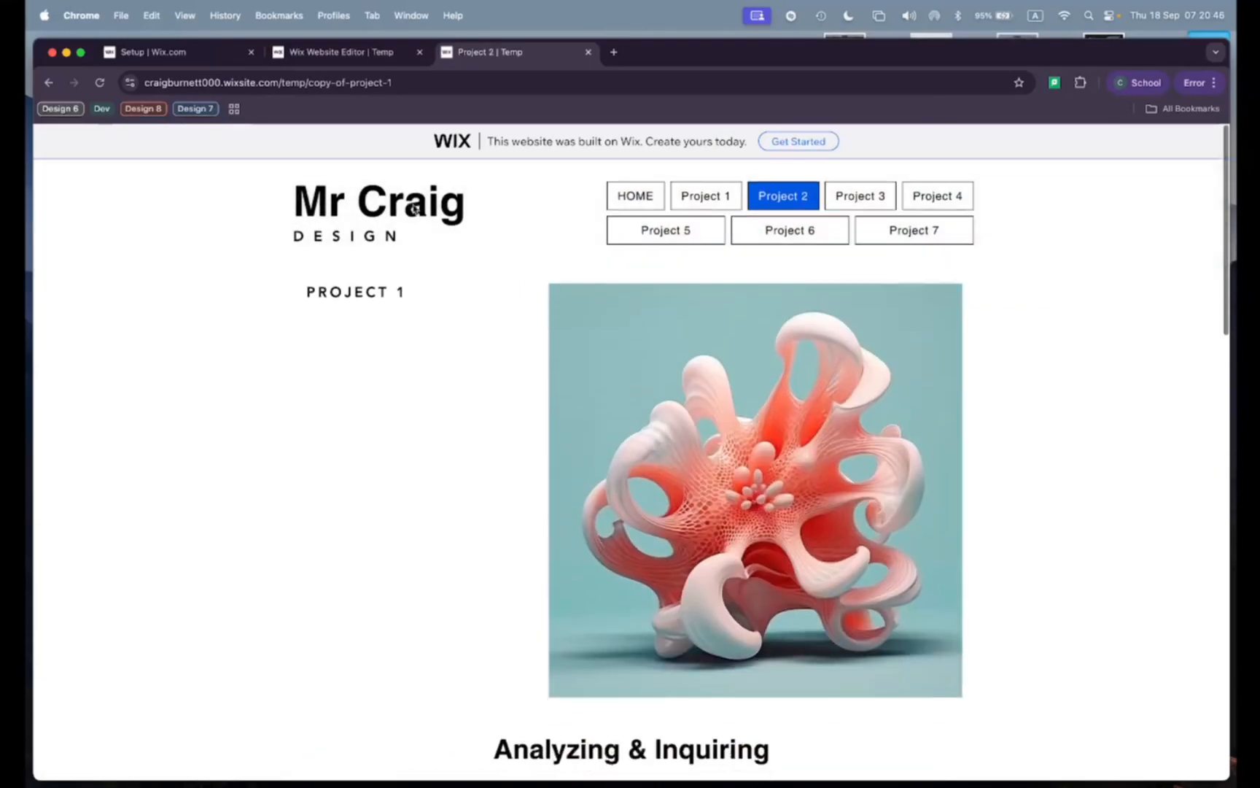
pyautogui.scroll(-3, 340, 386)
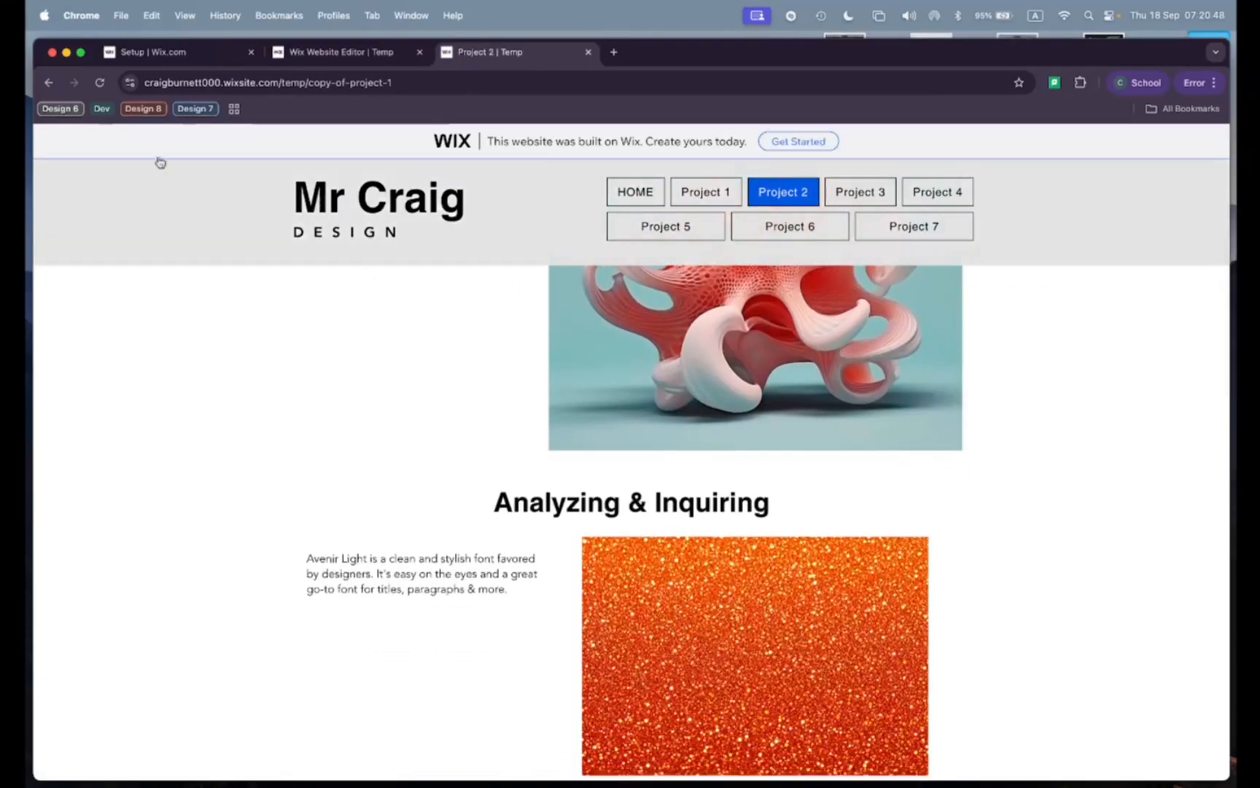
pyautogui.click(626, 203)
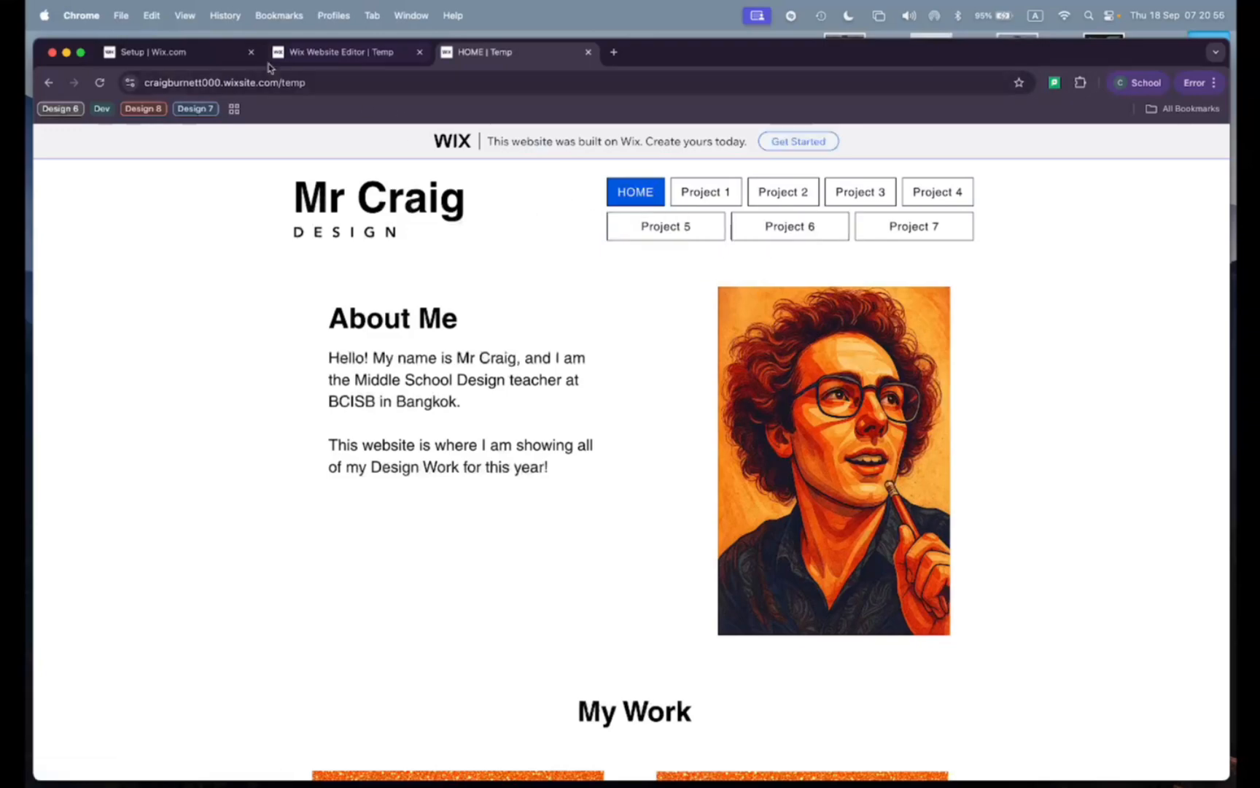
# - Return to the site editor and open the list of site pages and menu items
pyautogui.click(329, 54)
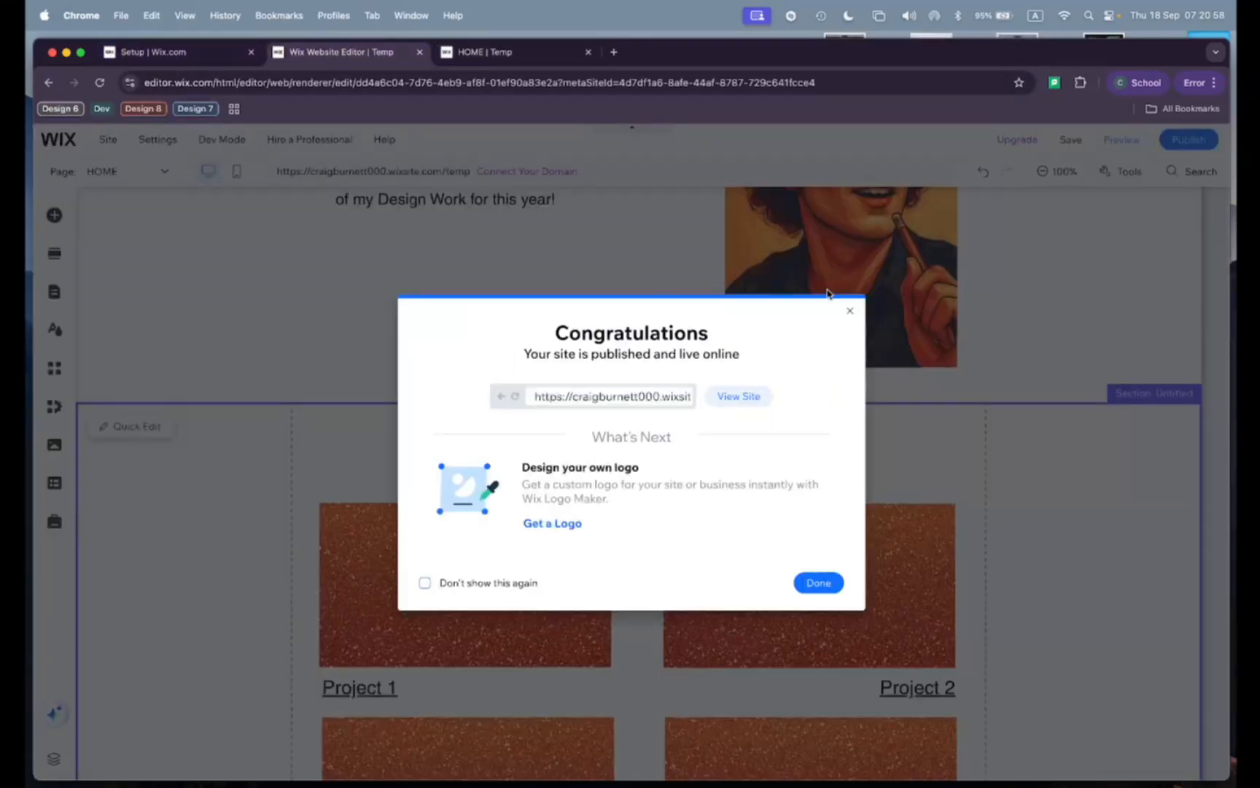
pyautogui.click(851, 315)
pyautogui.scroll(5, 712, 312)
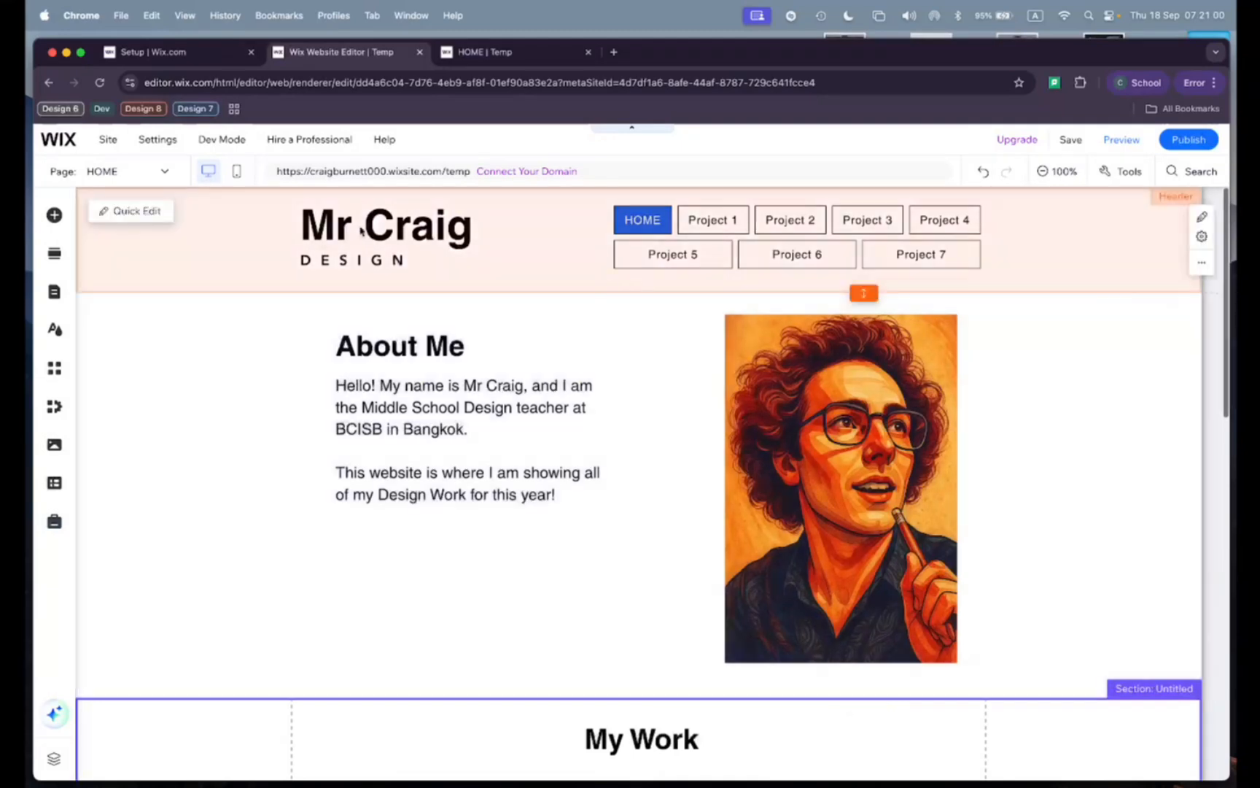
pyautogui.click(101, 174)
pyautogui.click(101, 173)
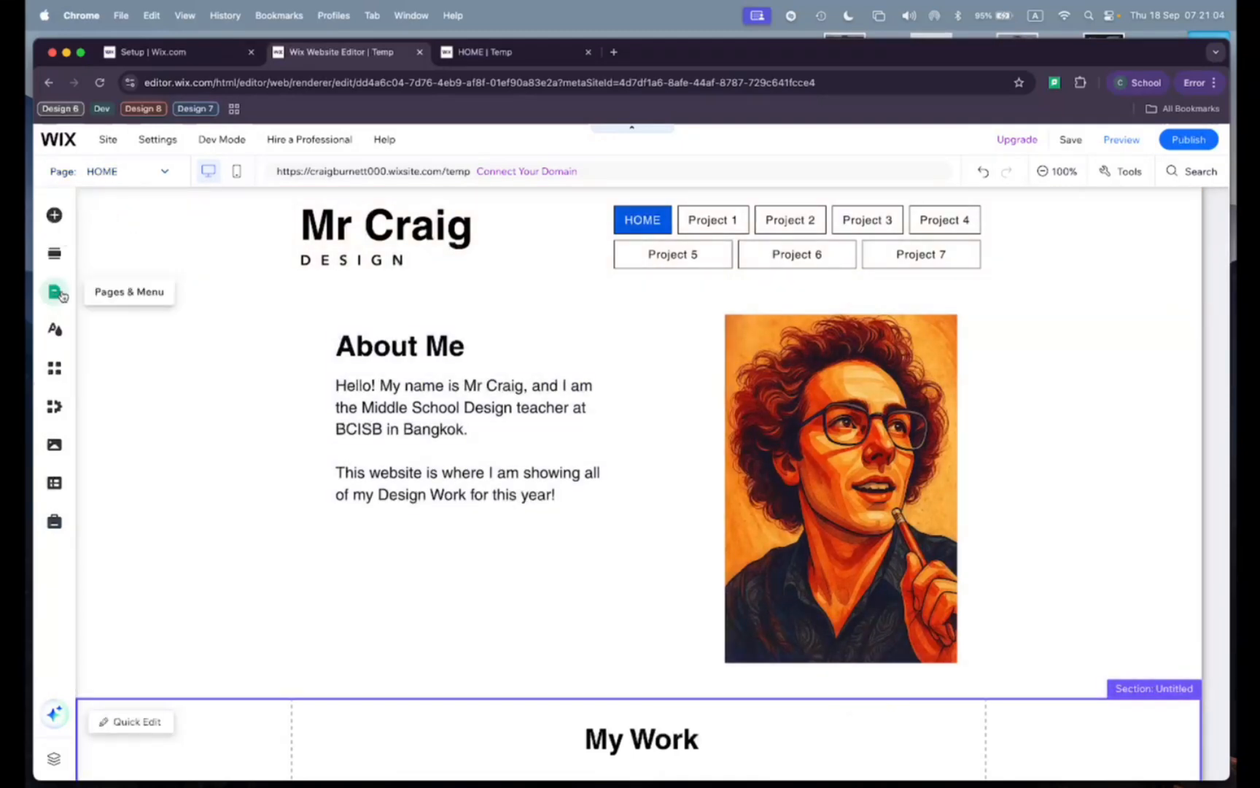
pyautogui.click(56, 293)
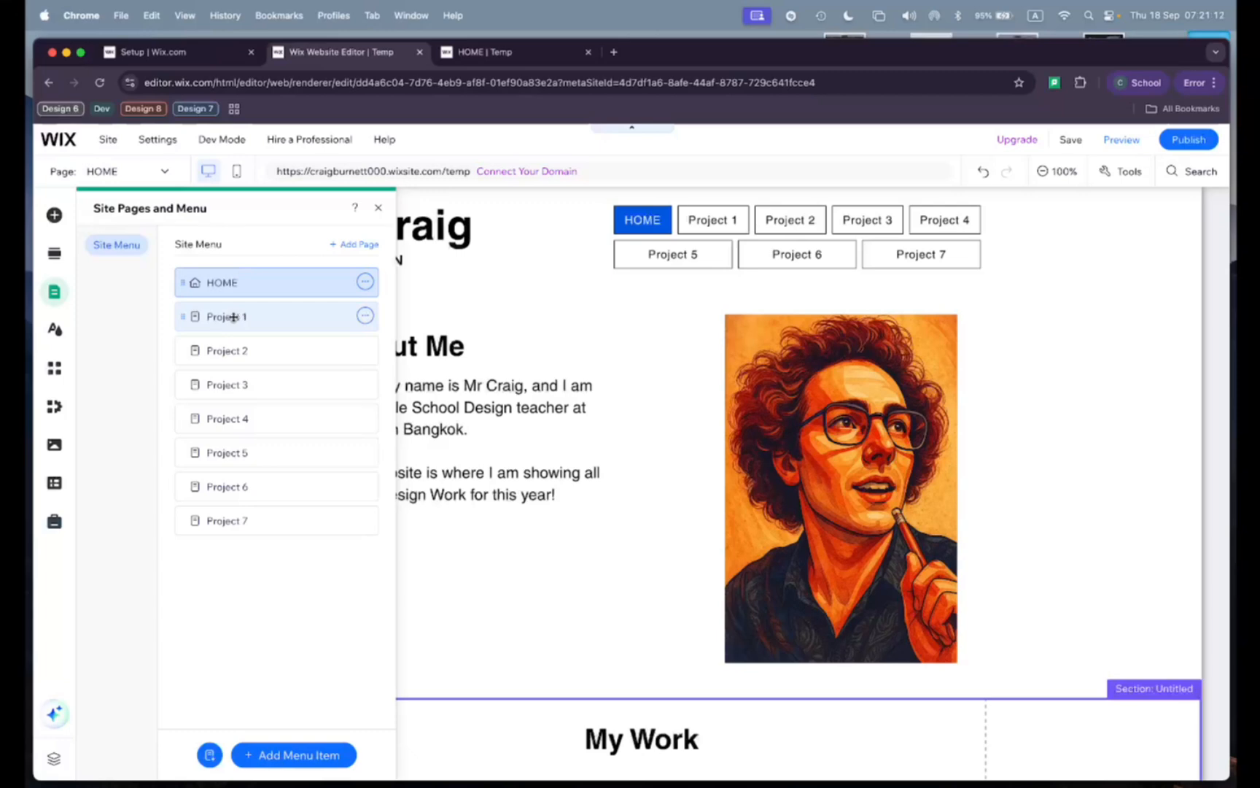
# - Try nesting the Project 1 page under HOME in the site menu, and move it back to the main level
pyautogui.moveTo(233, 316); pyautogui.dragTo(318, 314)
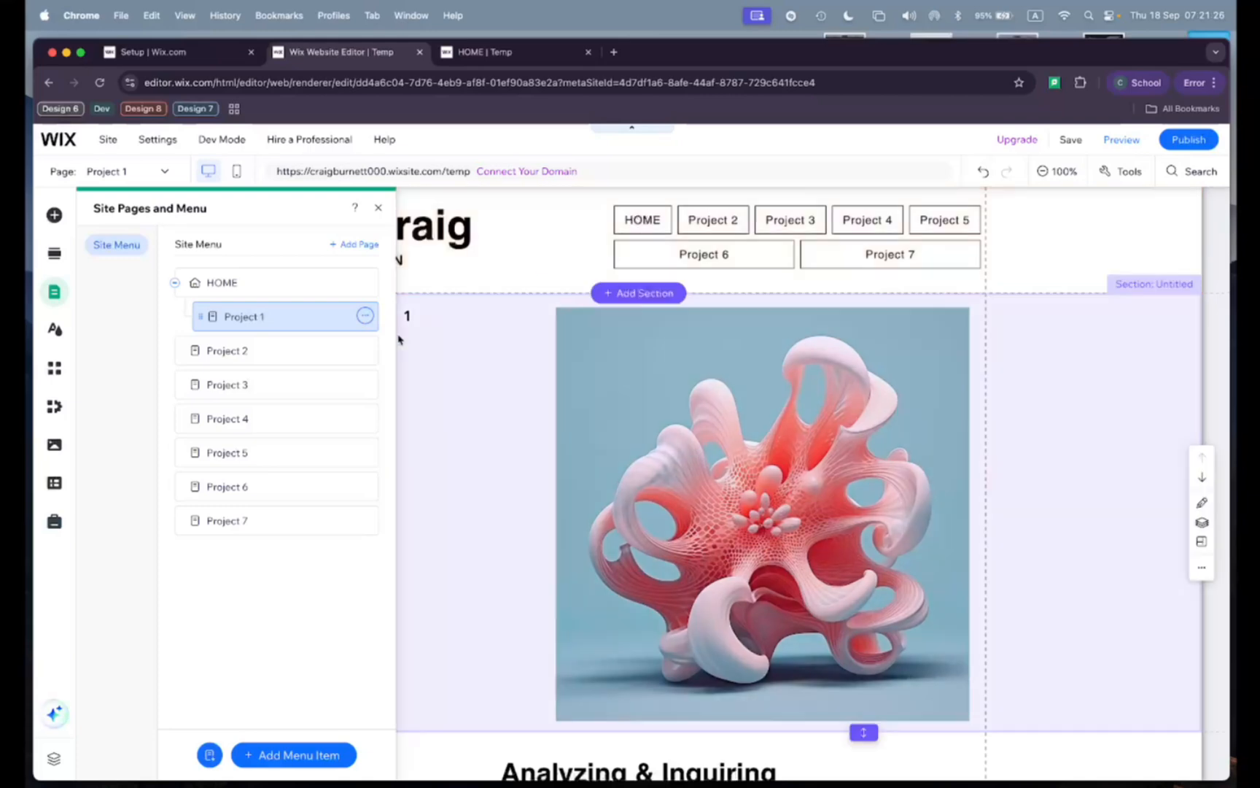
pyautogui.moveTo(286, 319); pyautogui.dragTo(252, 327)
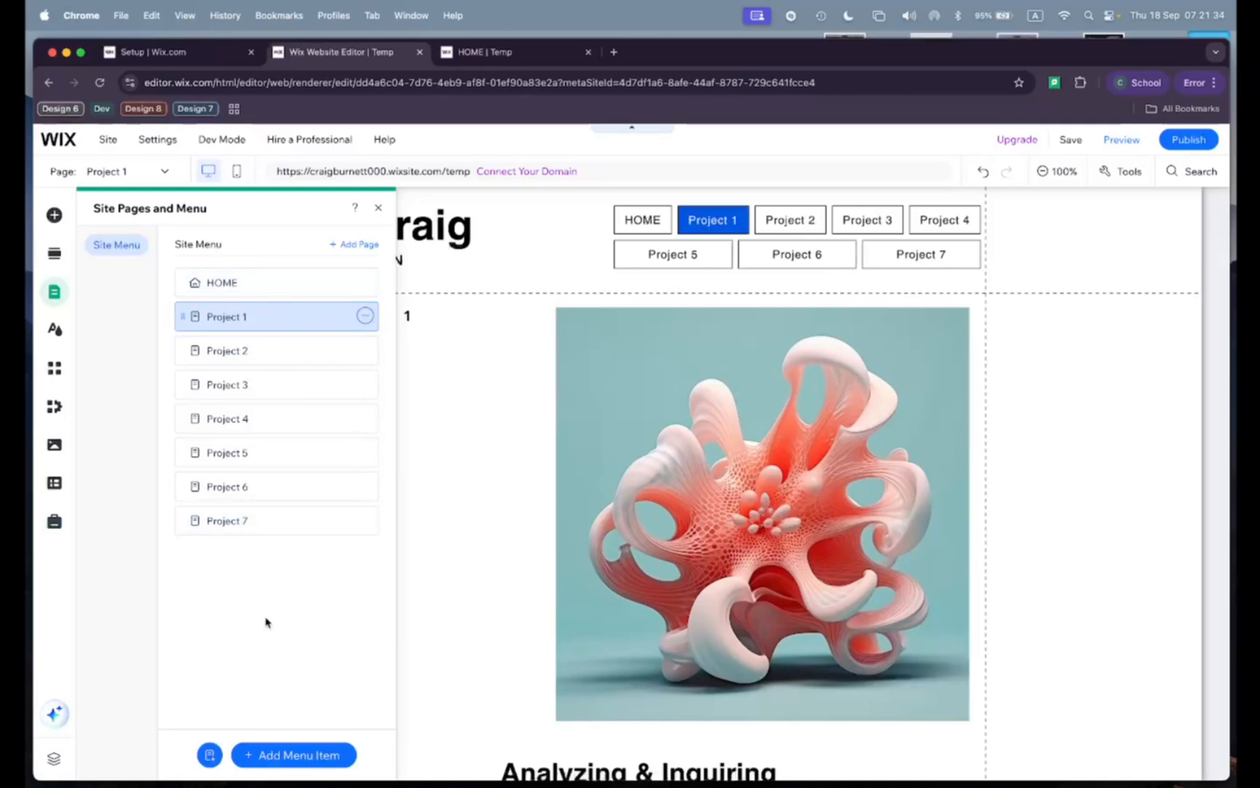
# - Add a dropdown item named Projects to the site menu
pyautogui.click(301, 756)
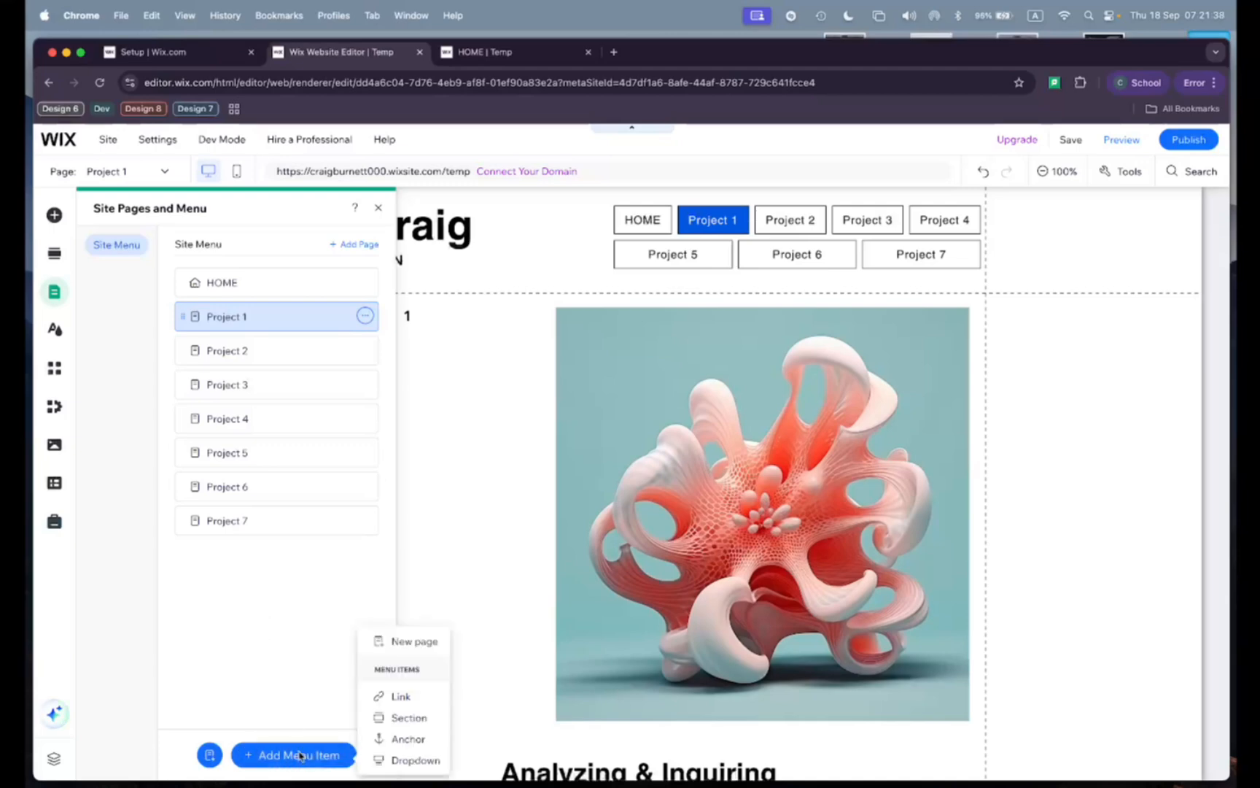
pyautogui.click(403, 761)
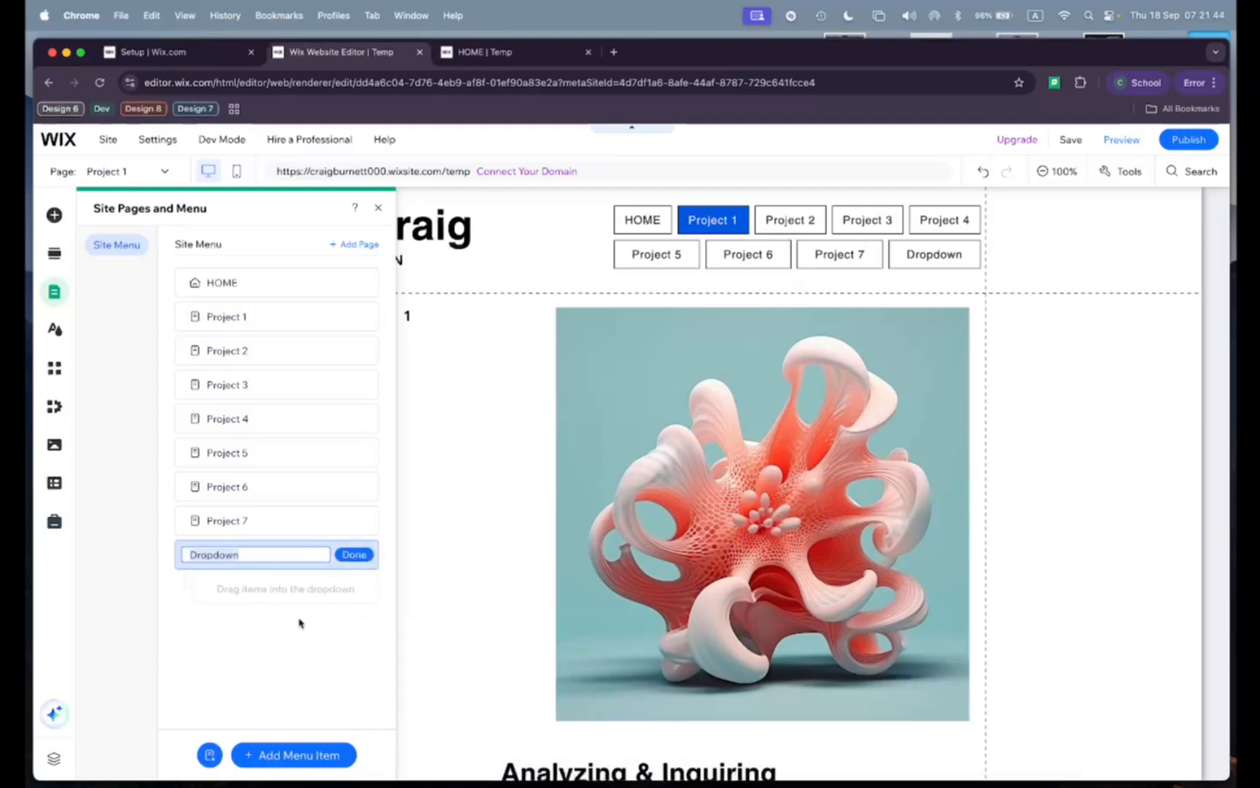
pyautogui.write('Projects')
pyautogui.click(354, 553)
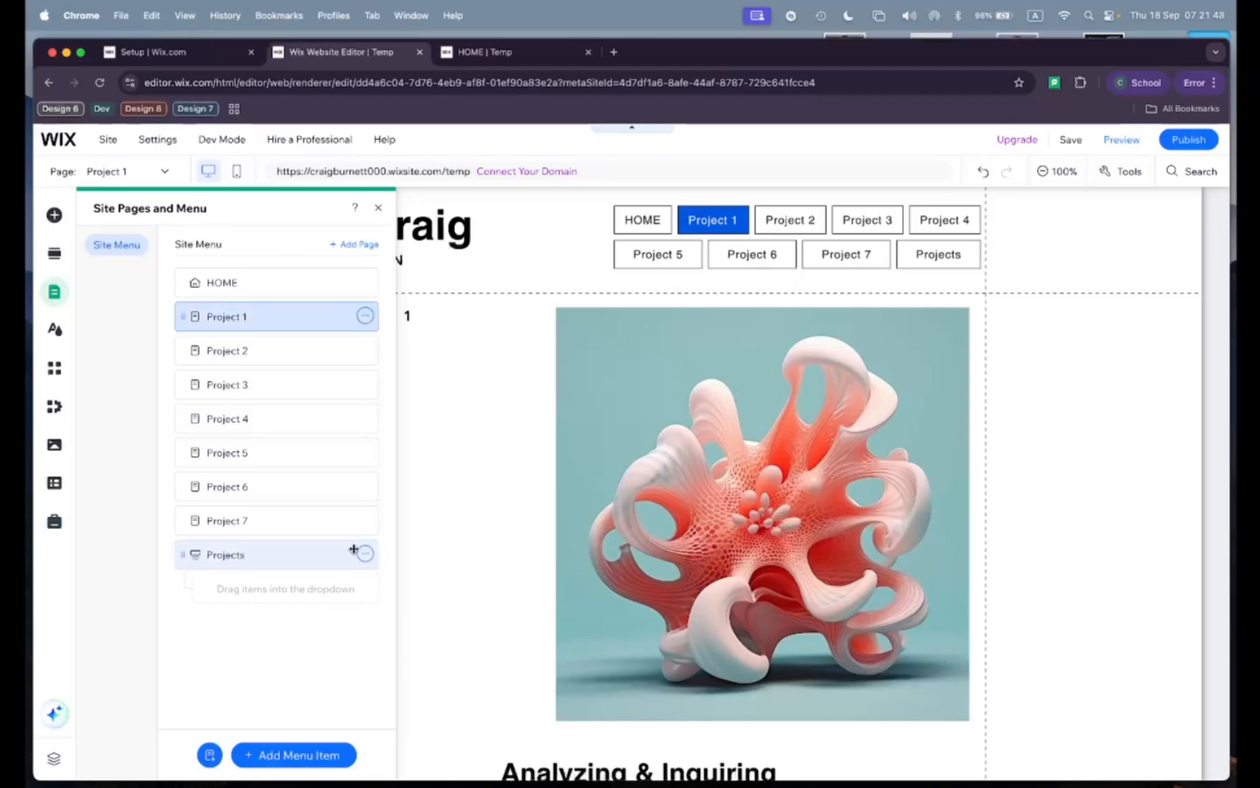
# - Nest the Project 1 and Project 2 pages under the Projects dropdown in the site menu
pyautogui.moveTo(265, 321); pyautogui.dragTo(288, 554)
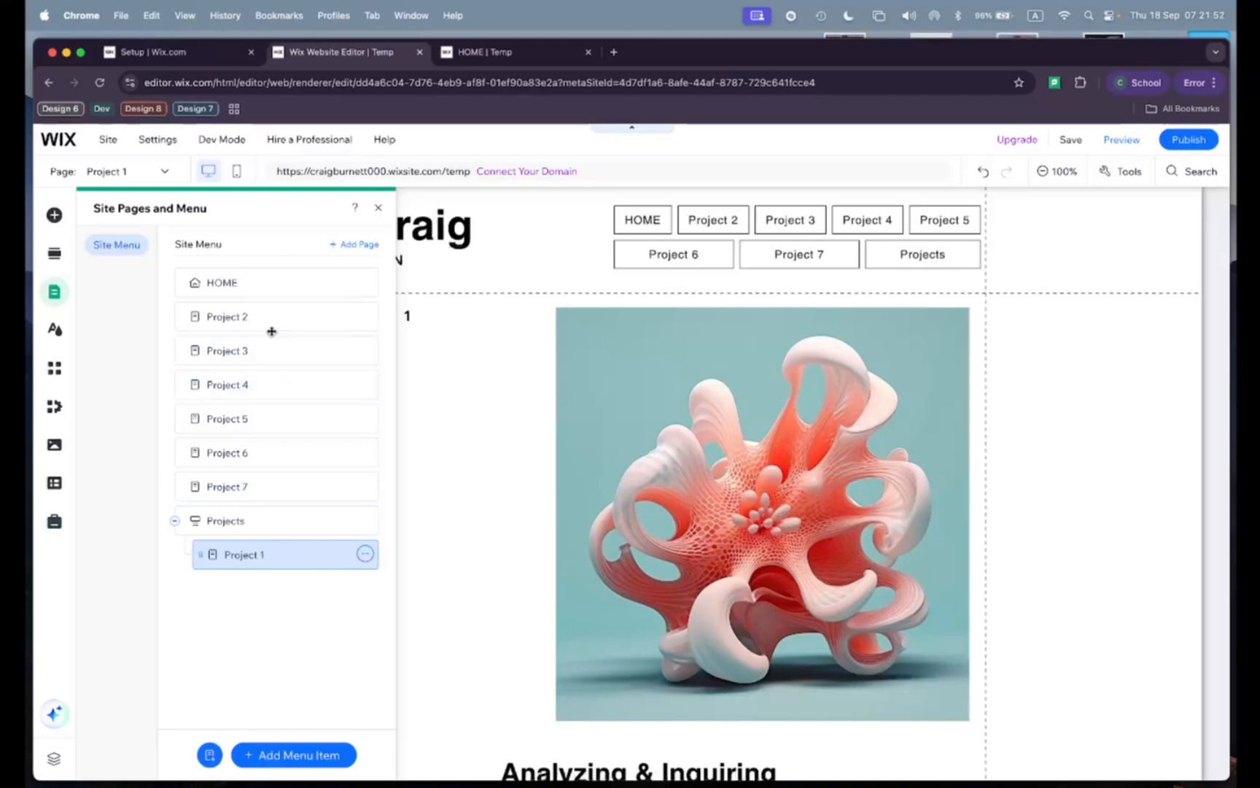
pyautogui.moveTo(272, 325); pyautogui.dragTo(276, 551)
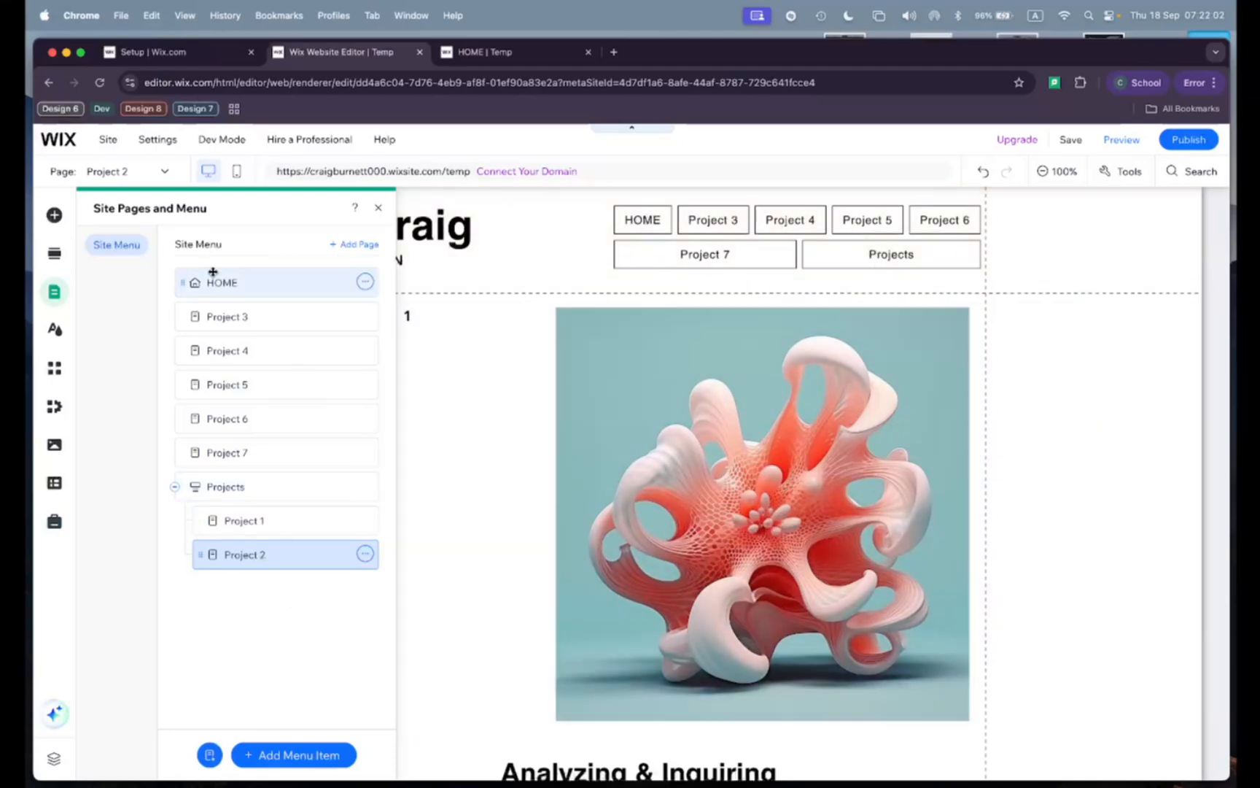
pyautogui.click(54, 292)
# - Publish the site, reload the live home page, and check the Projects dropdown in its menu
pyautogui.click(1198, 142)
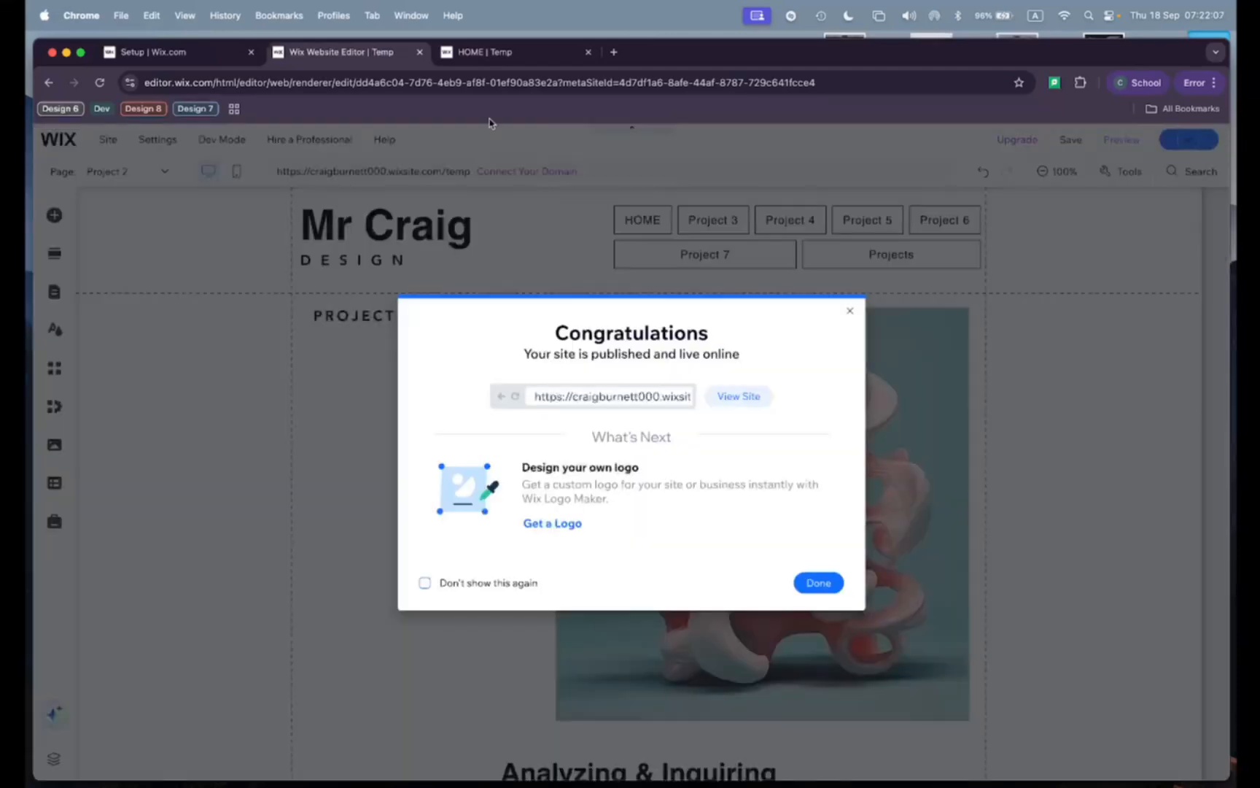
pyautogui.click(487, 54)
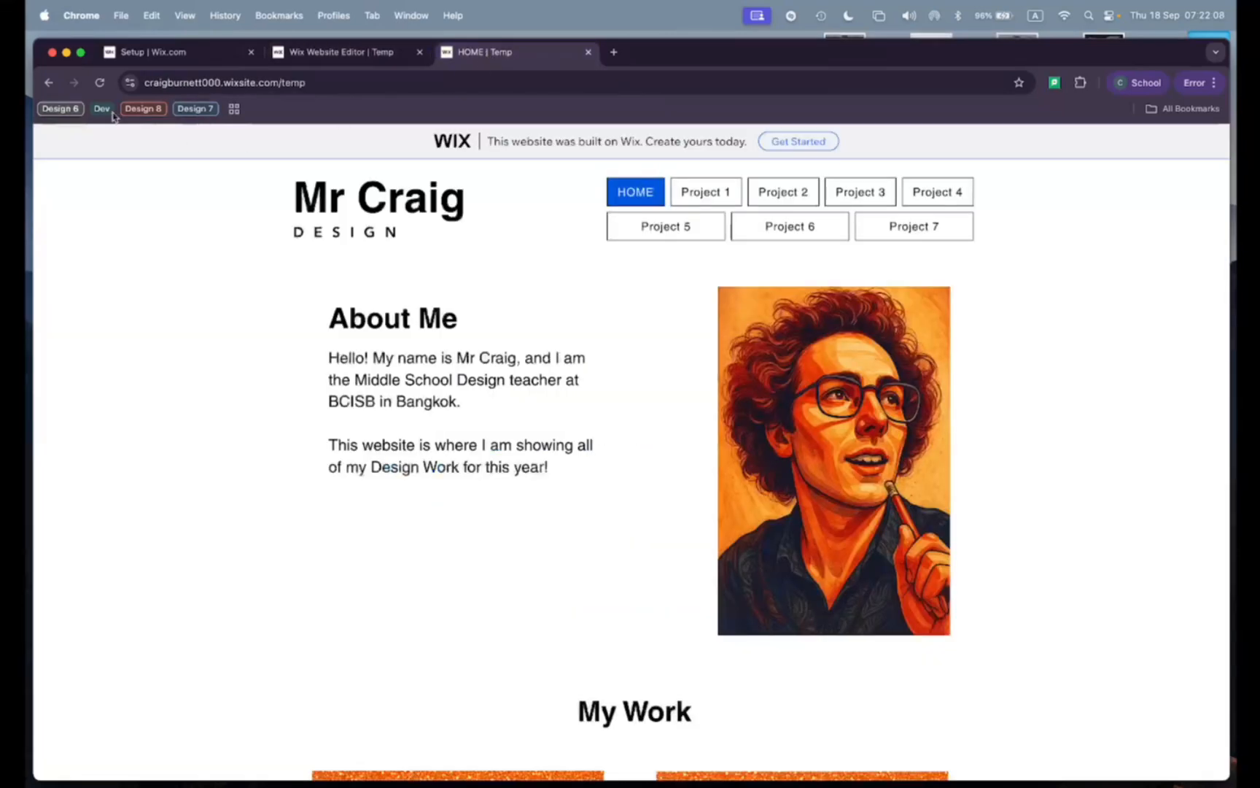
pyautogui.click(103, 85)
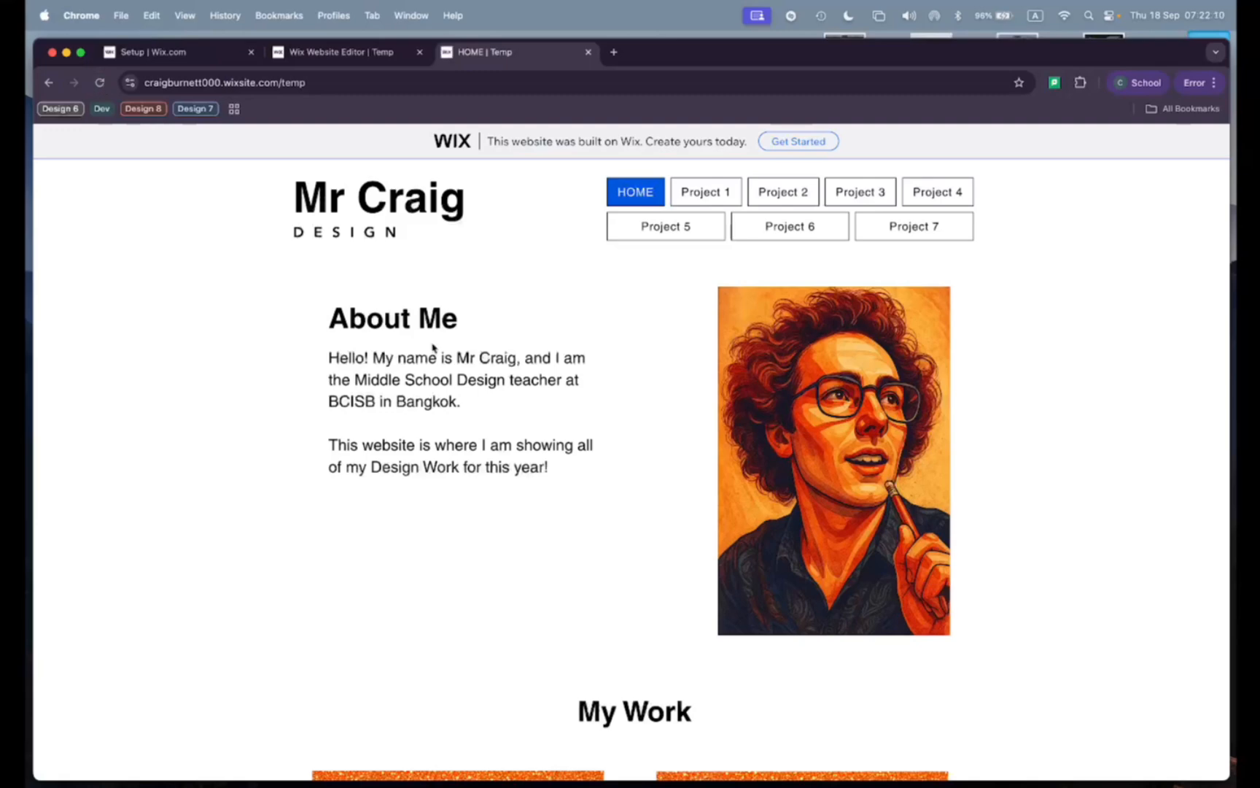
pyautogui.click(102, 86)
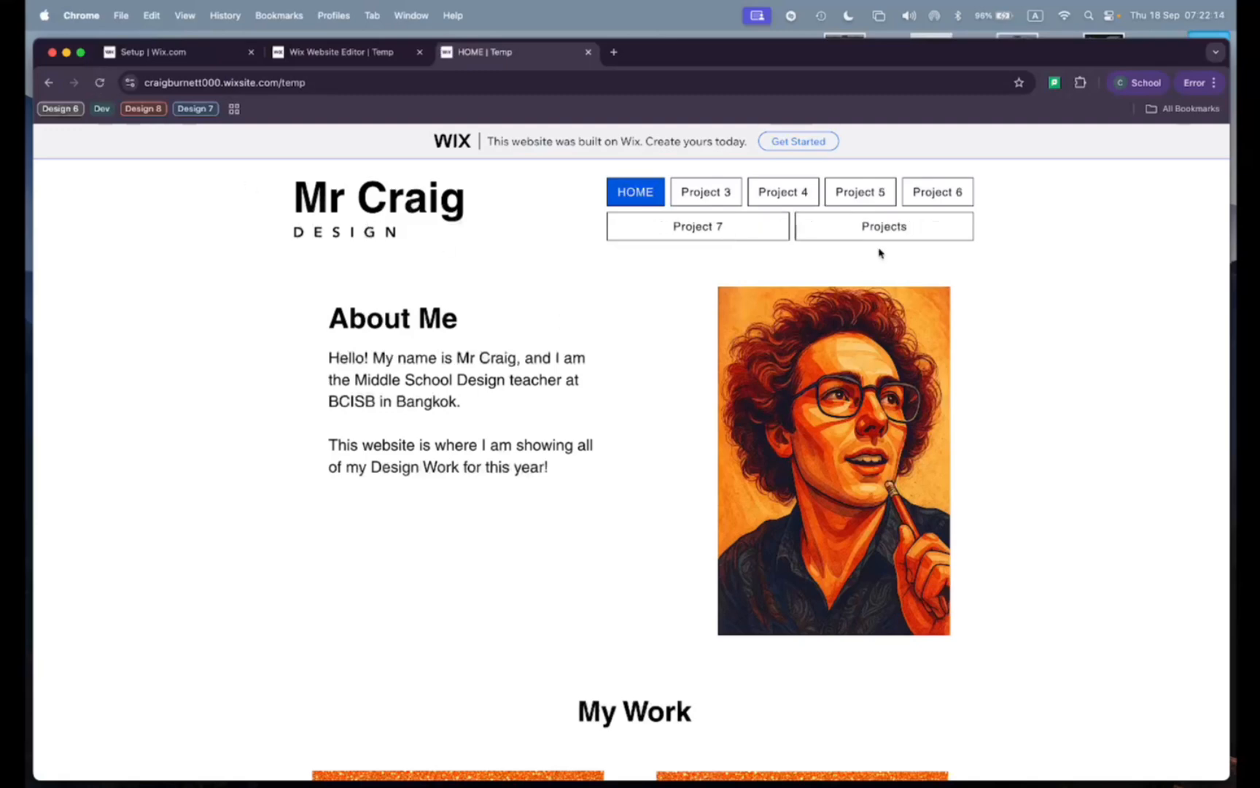
pyautogui.moveTo(884, 234)
# - Return to the site editor and nest the Project 3 through Project 7 pages under the Projects dropdown
pyautogui.click(358, 49)
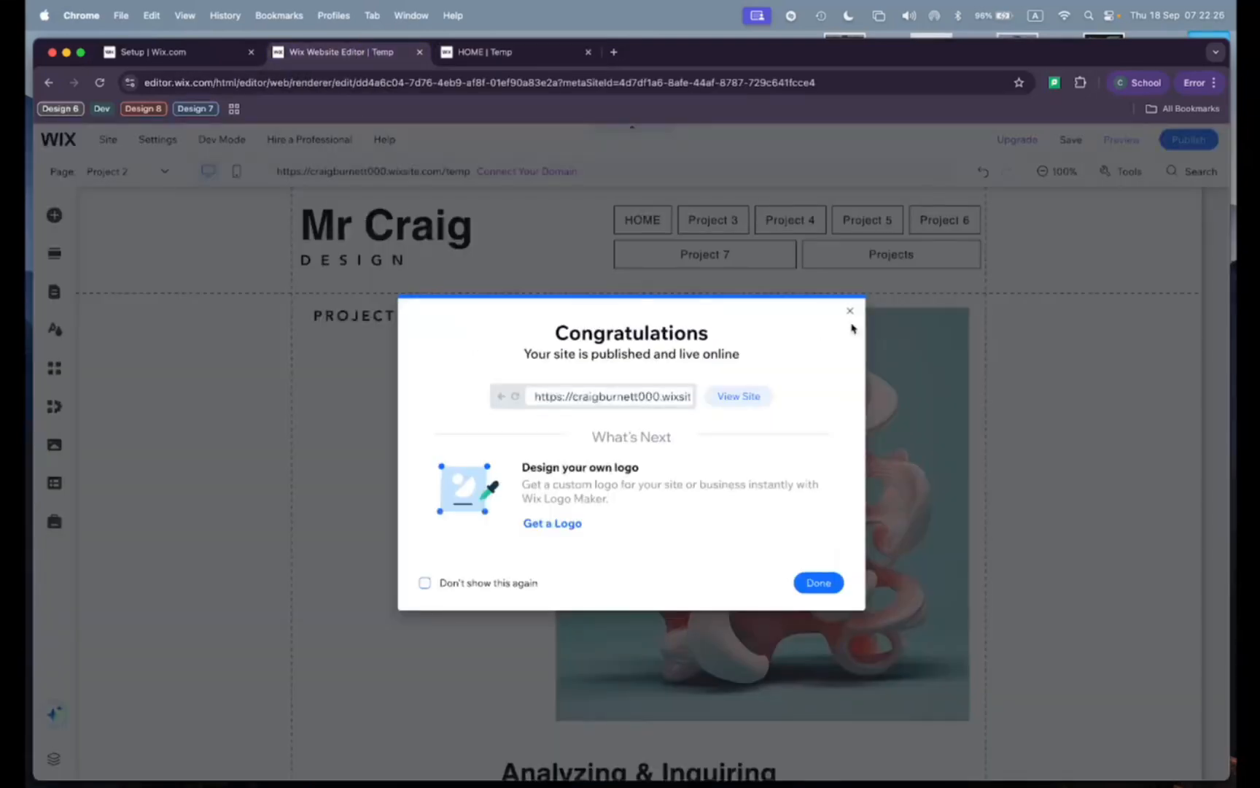
pyautogui.click(849, 313)
pyautogui.click(54, 291)
pyautogui.moveTo(233, 317); pyautogui.dragTo(286, 522)
pyautogui.moveTo(267, 316); pyautogui.dragTo(284, 557)
pyautogui.moveTo(240, 316); pyautogui.dragTo(281, 556)
pyautogui.click(365, 316)
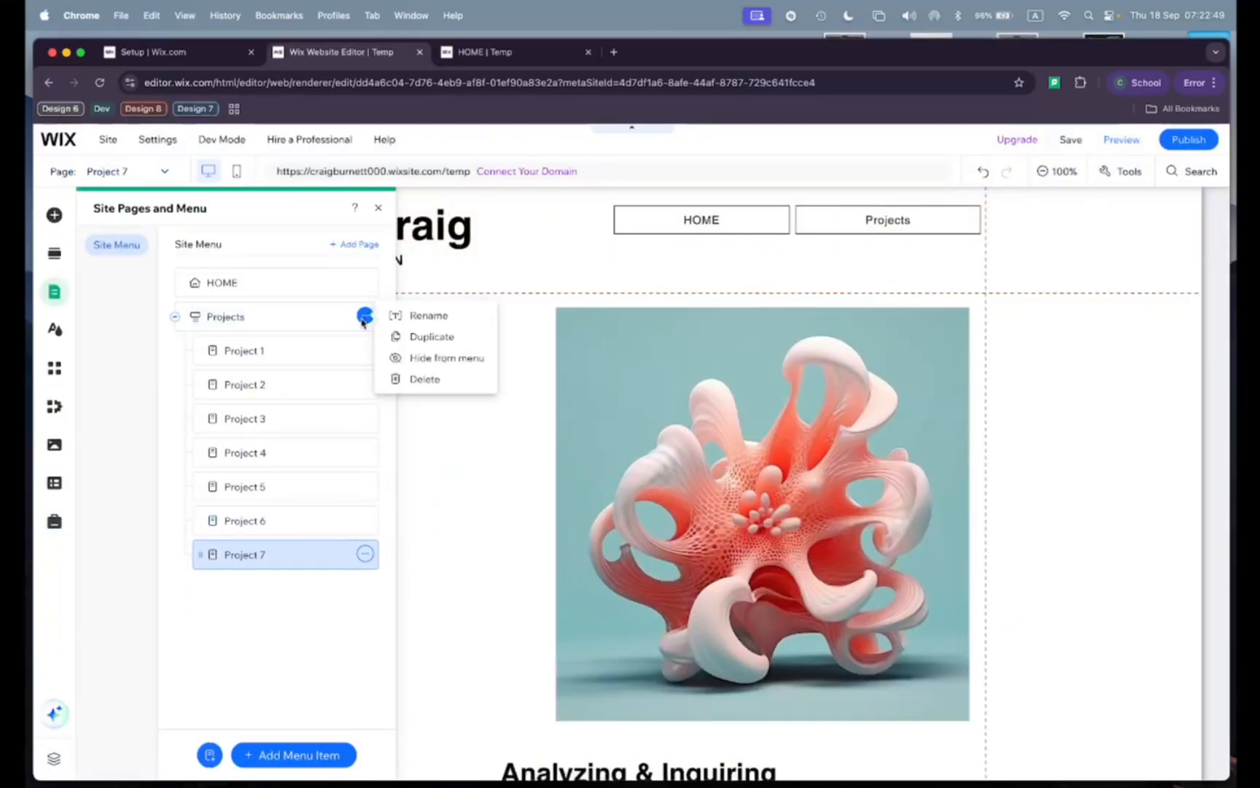
pyautogui.click(376, 205)
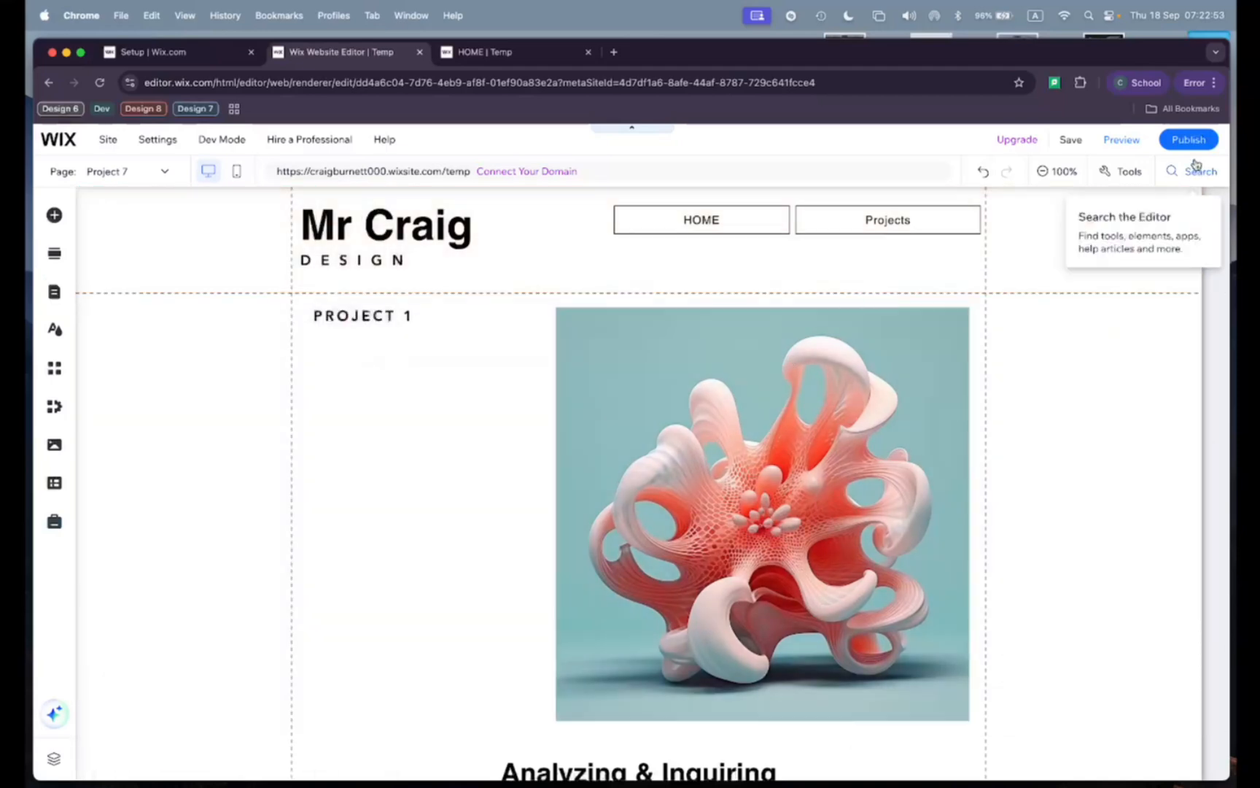
# - Publish the site again and check the reloaded live home page's Projects dropdown and My Work section
pyautogui.click(1193, 144)
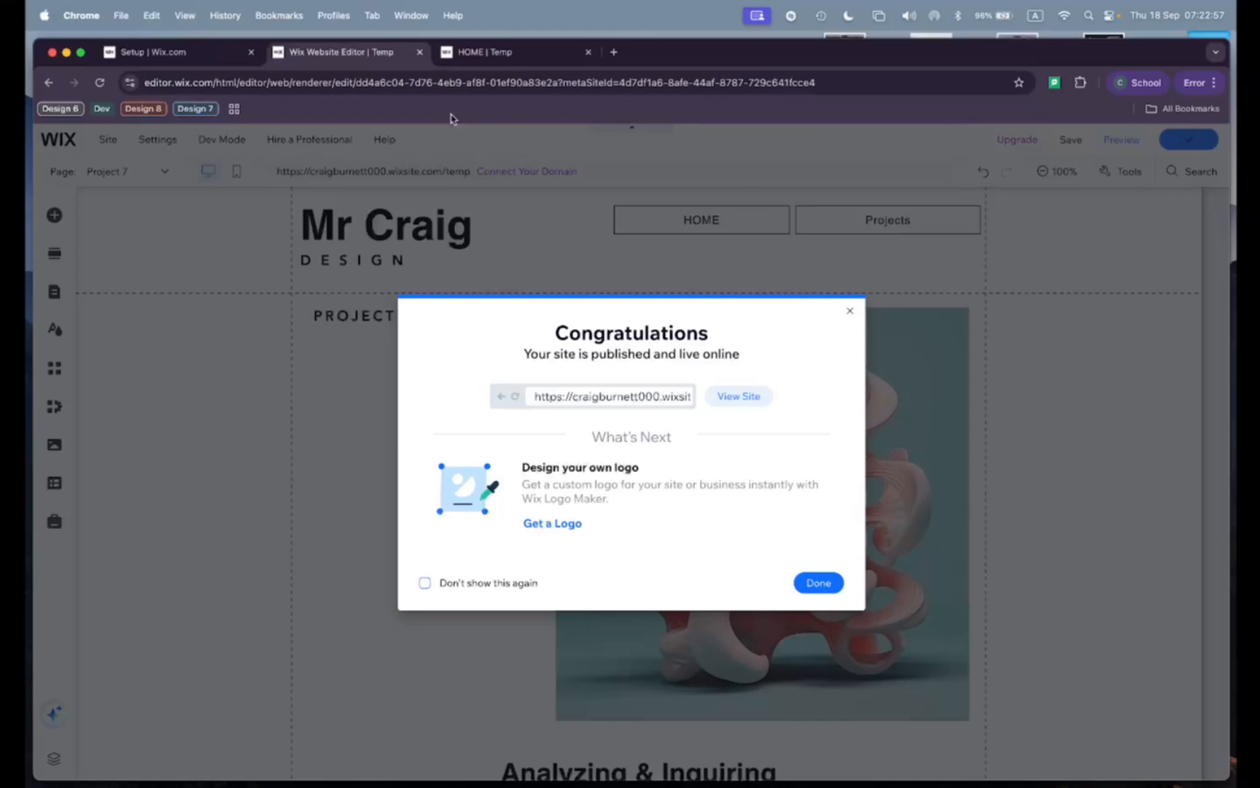
pyautogui.click(522, 50)
pyautogui.click(101, 82)
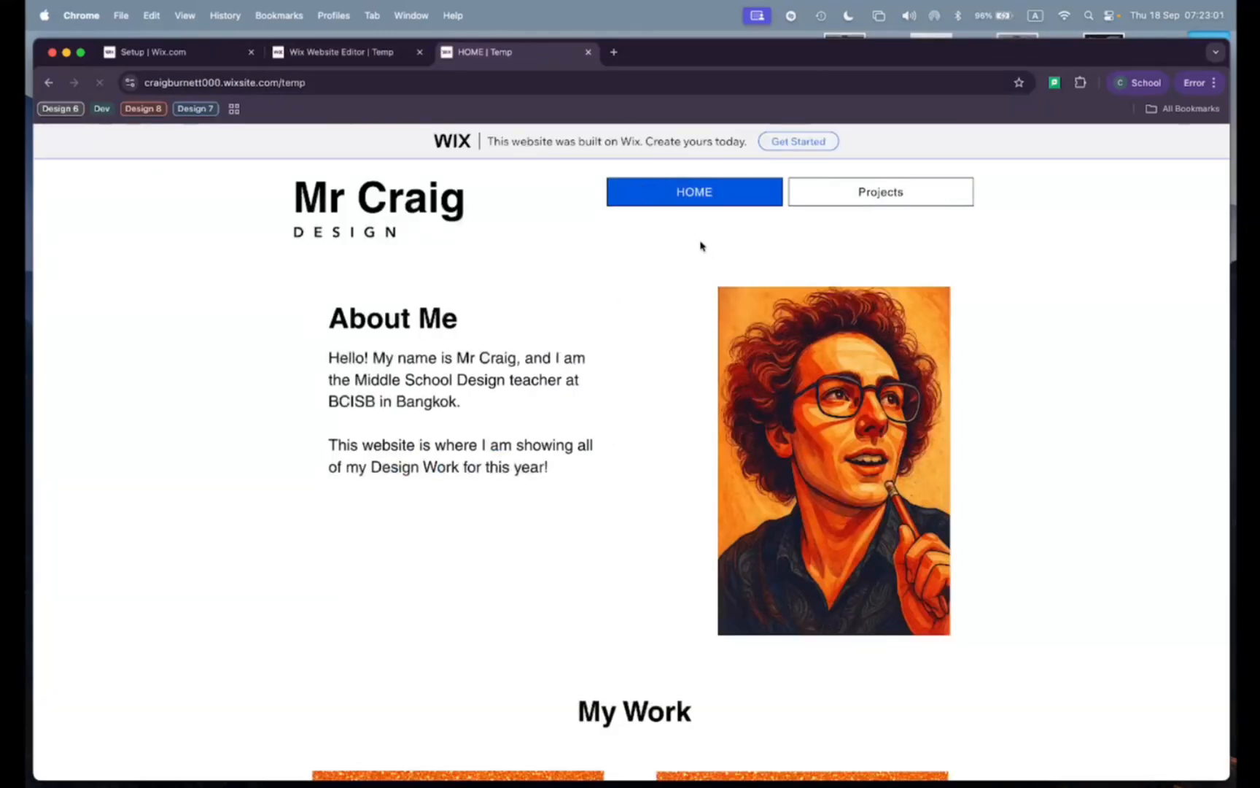
pyautogui.moveTo(870, 202)
pyautogui.scroll(-5, 439, 306)
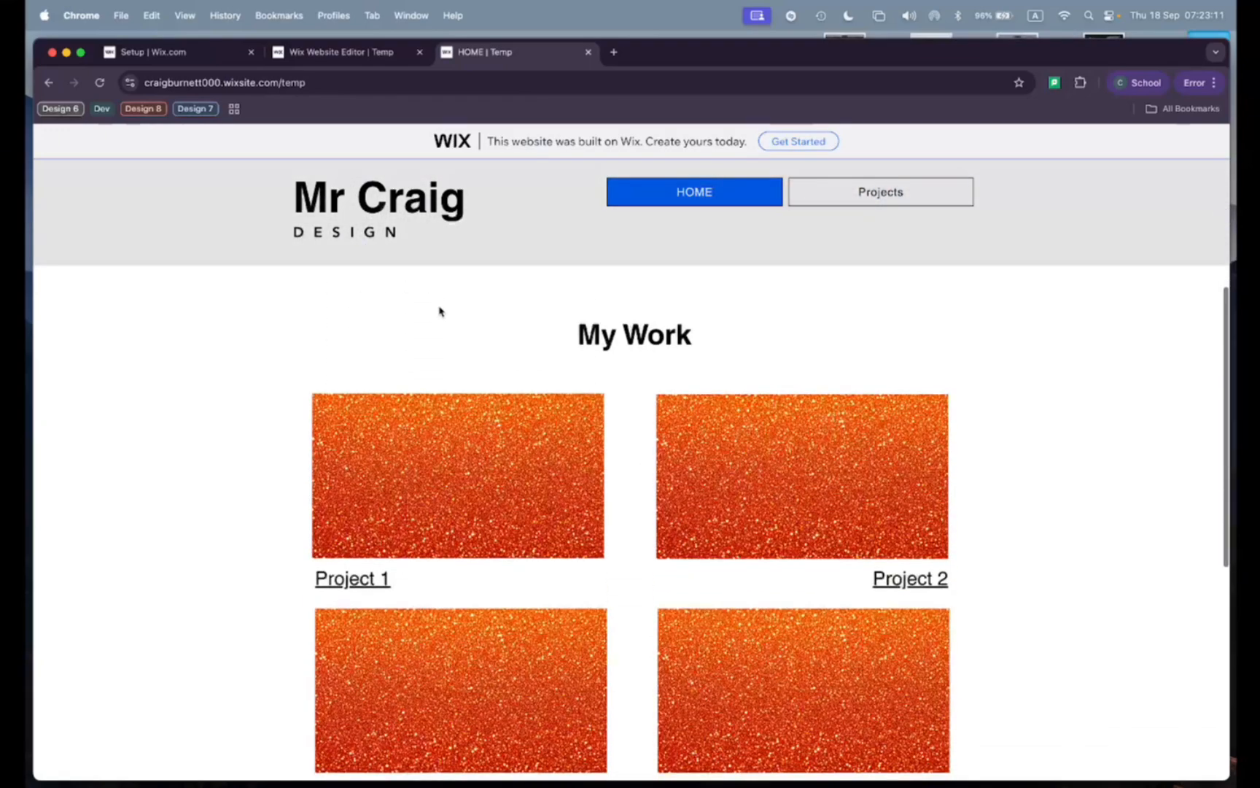
pyautogui.scroll(4, 578, 334)
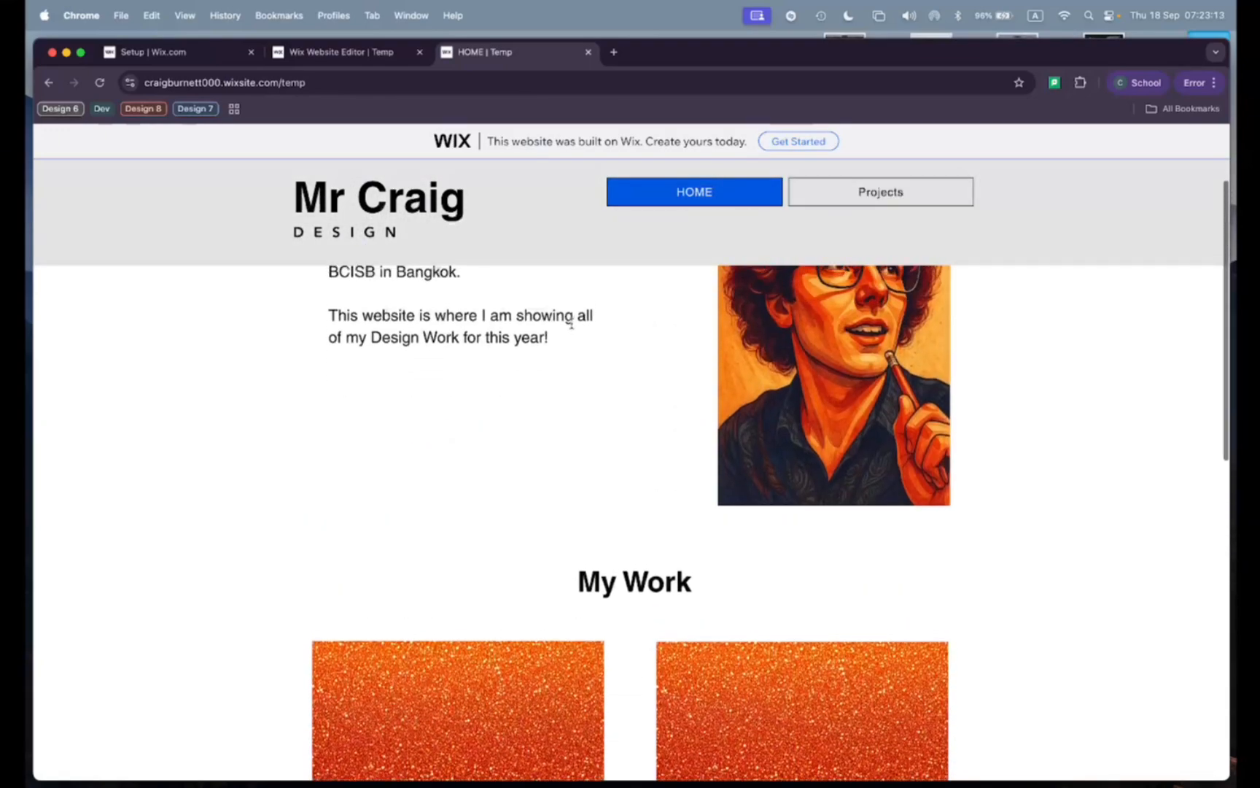
pyautogui.scroll(-9, 574, 332)
pyautogui.scroll(10, 571, 329)
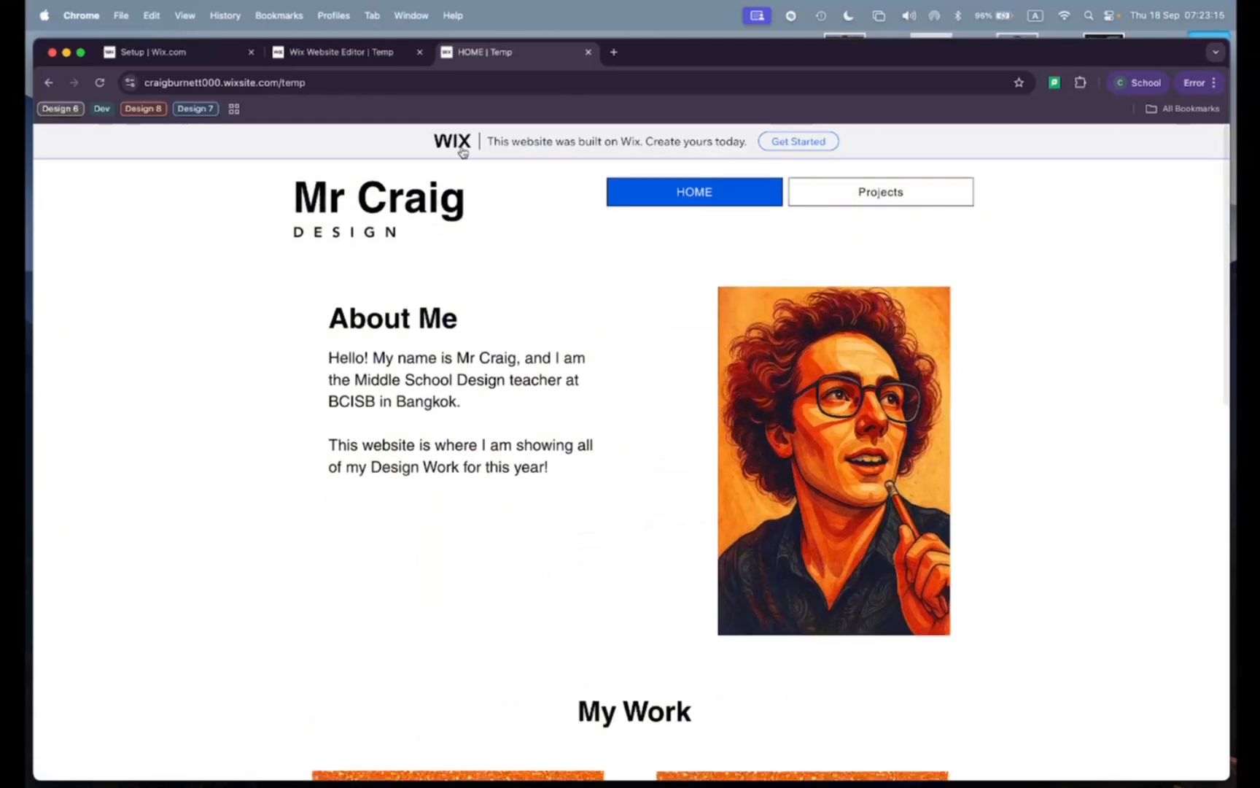
# - Back in the site editor, look over the Project 7 page and the HOME page's project links down to the footer
pyautogui.click(387, 51)
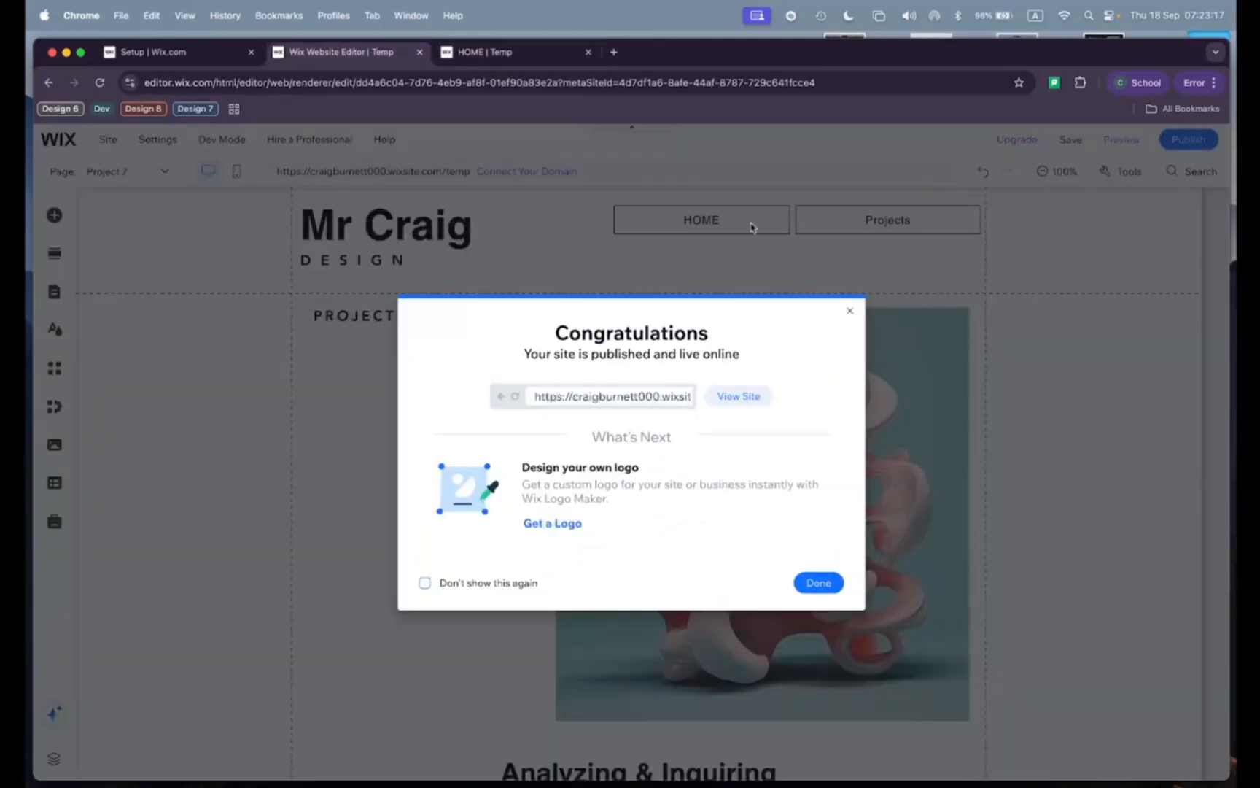
pyautogui.click(847, 314)
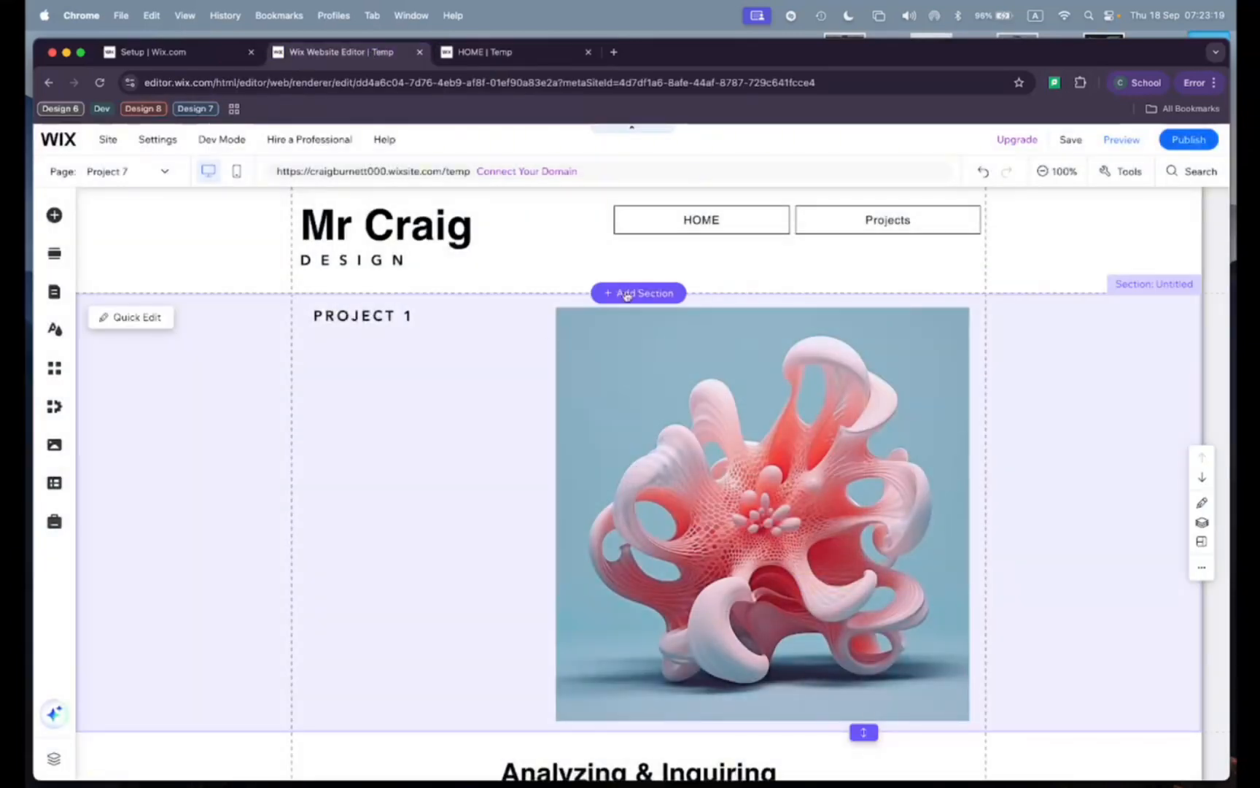
pyautogui.scroll(-3, 416, 366)
pyautogui.scroll(-3, 414, 369)
pyautogui.scroll(10, 520, 427)
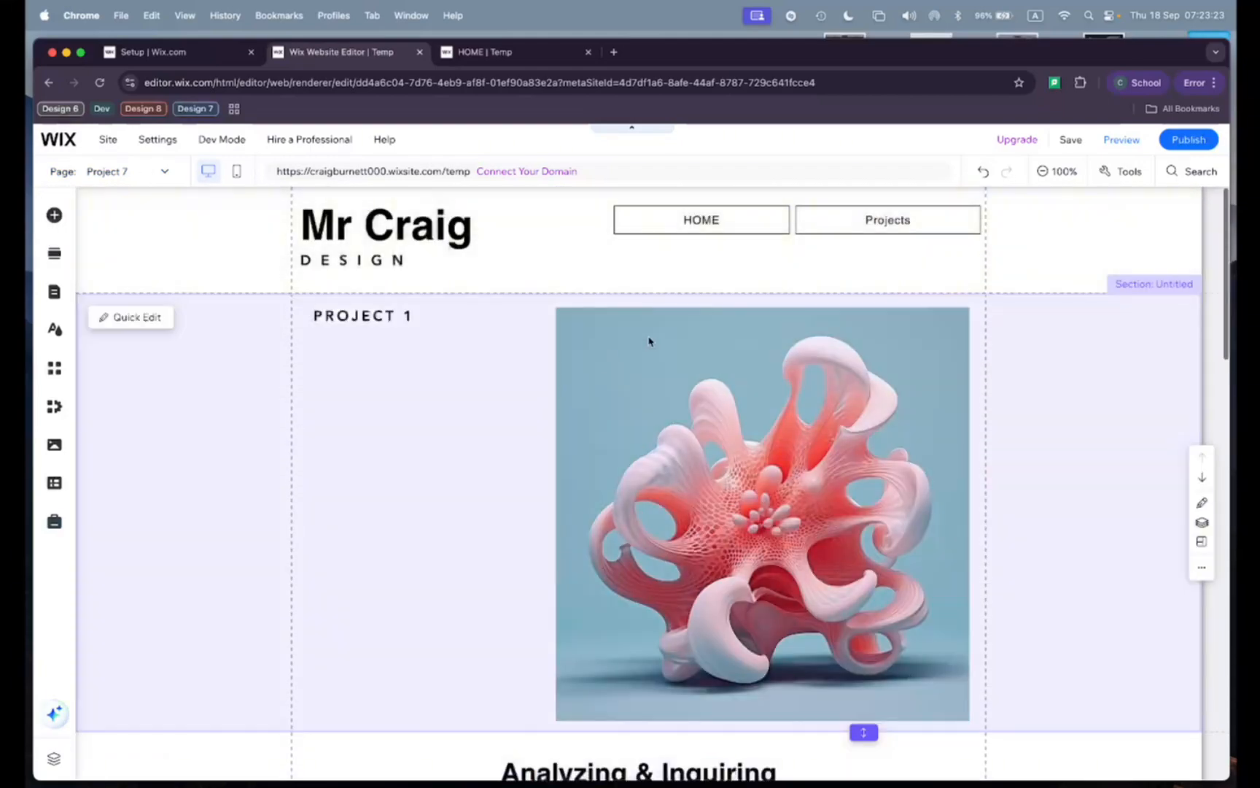
pyautogui.click(118, 170)
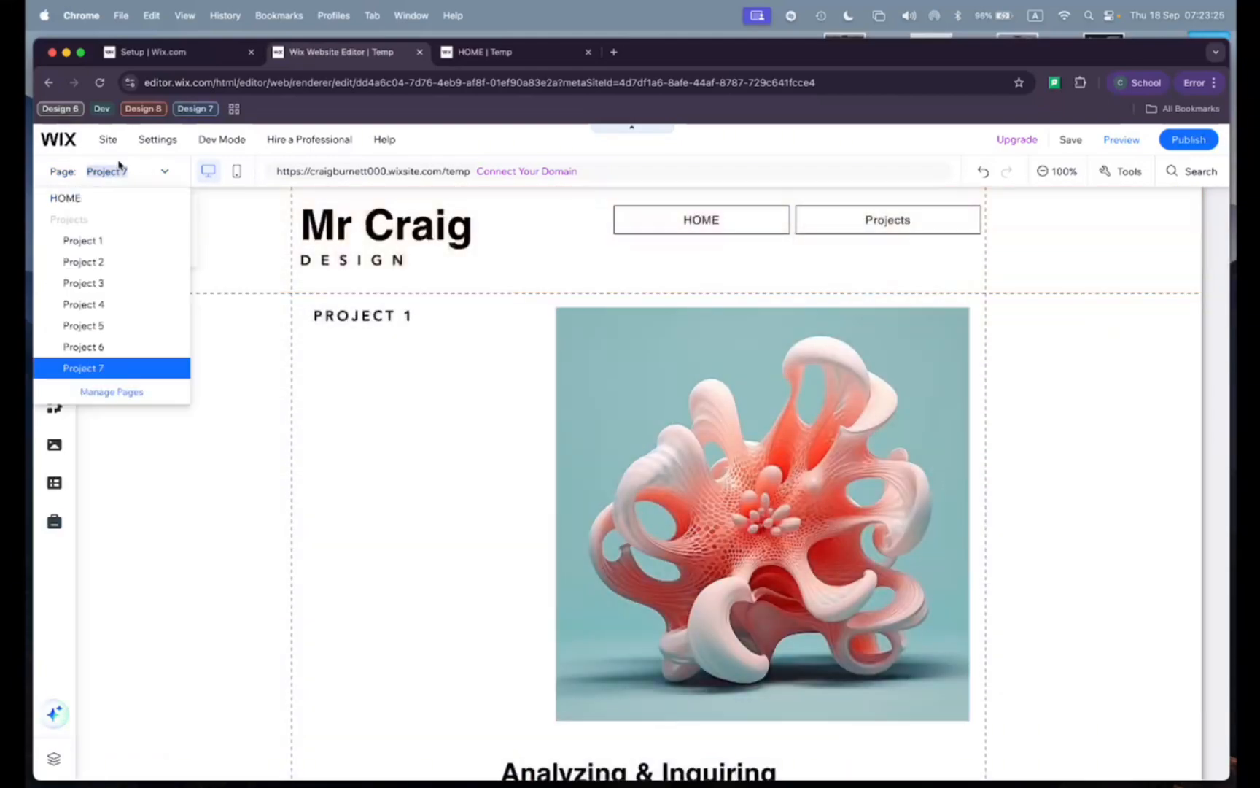
pyautogui.click(66, 198)
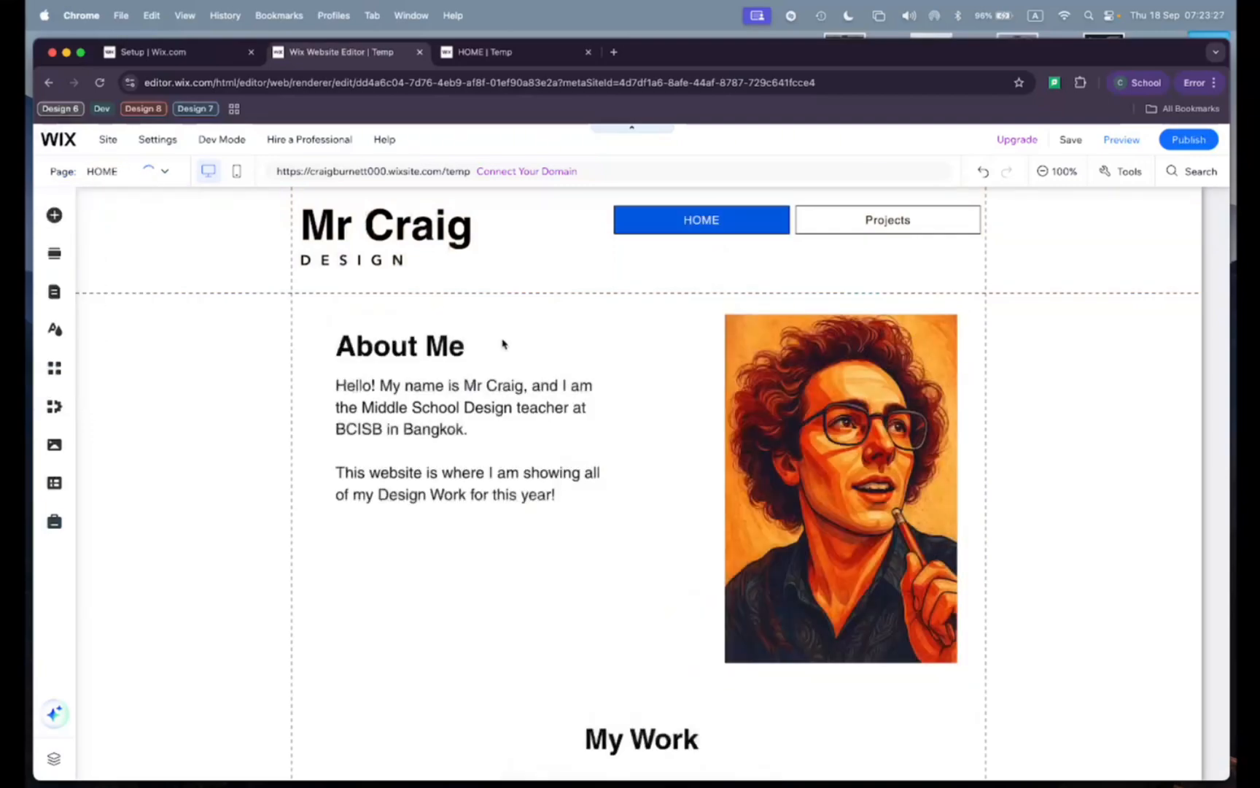
pyautogui.scroll(-5, 571, 433)
pyautogui.scroll(-10, 571, 435)
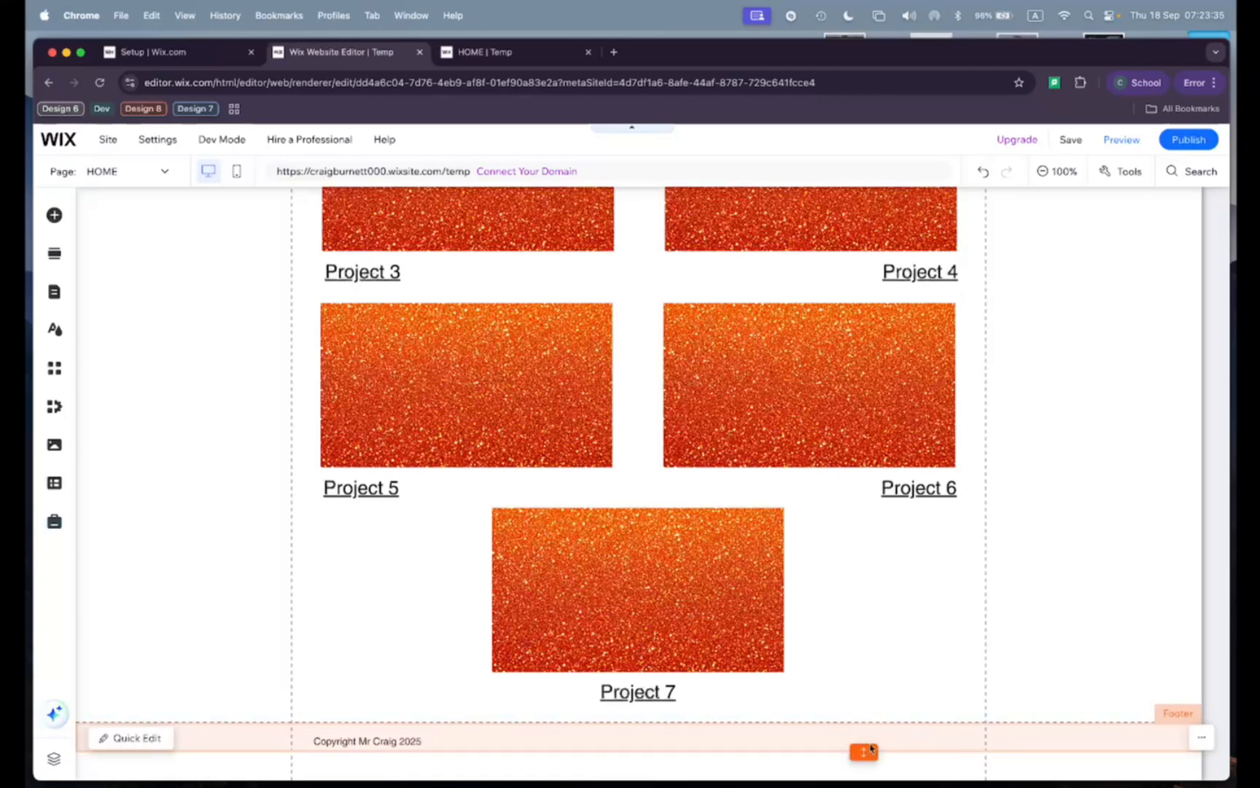
pyautogui.scroll(4, 895, 684)
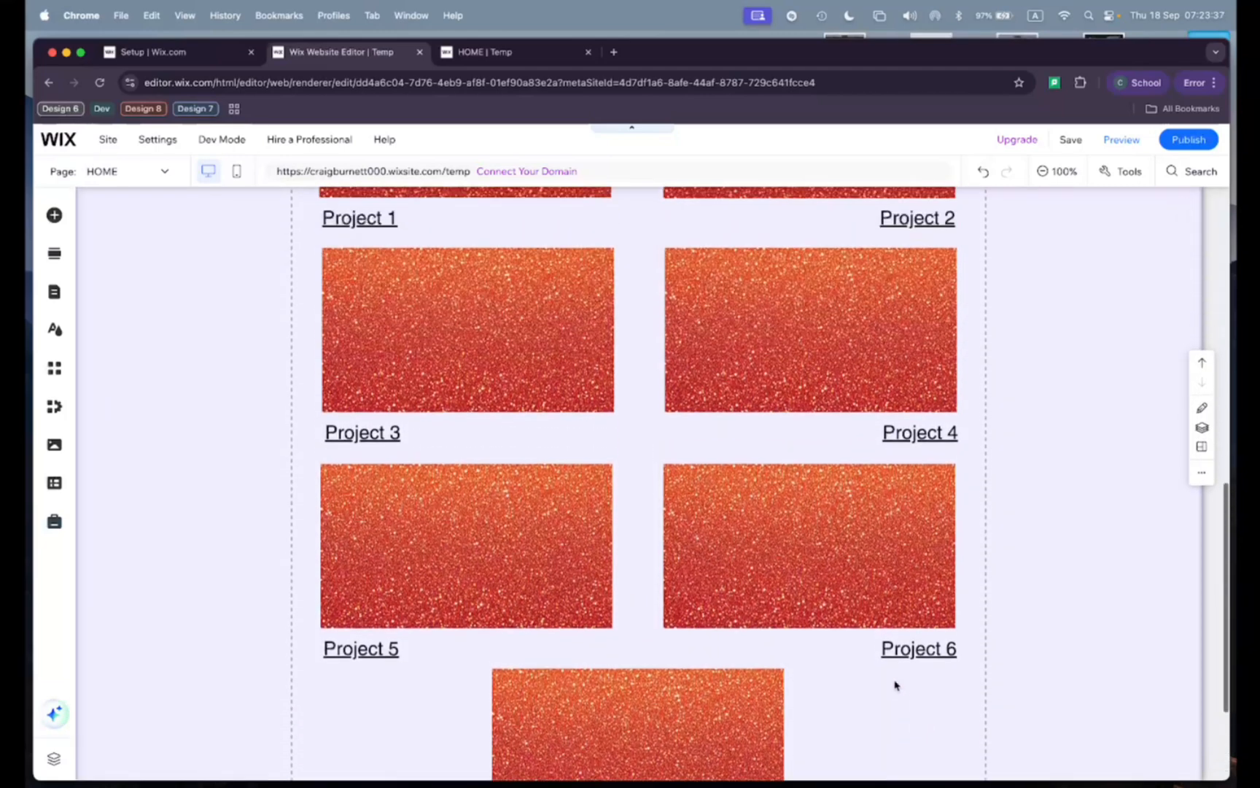
pyautogui.scroll(10, 895, 684)
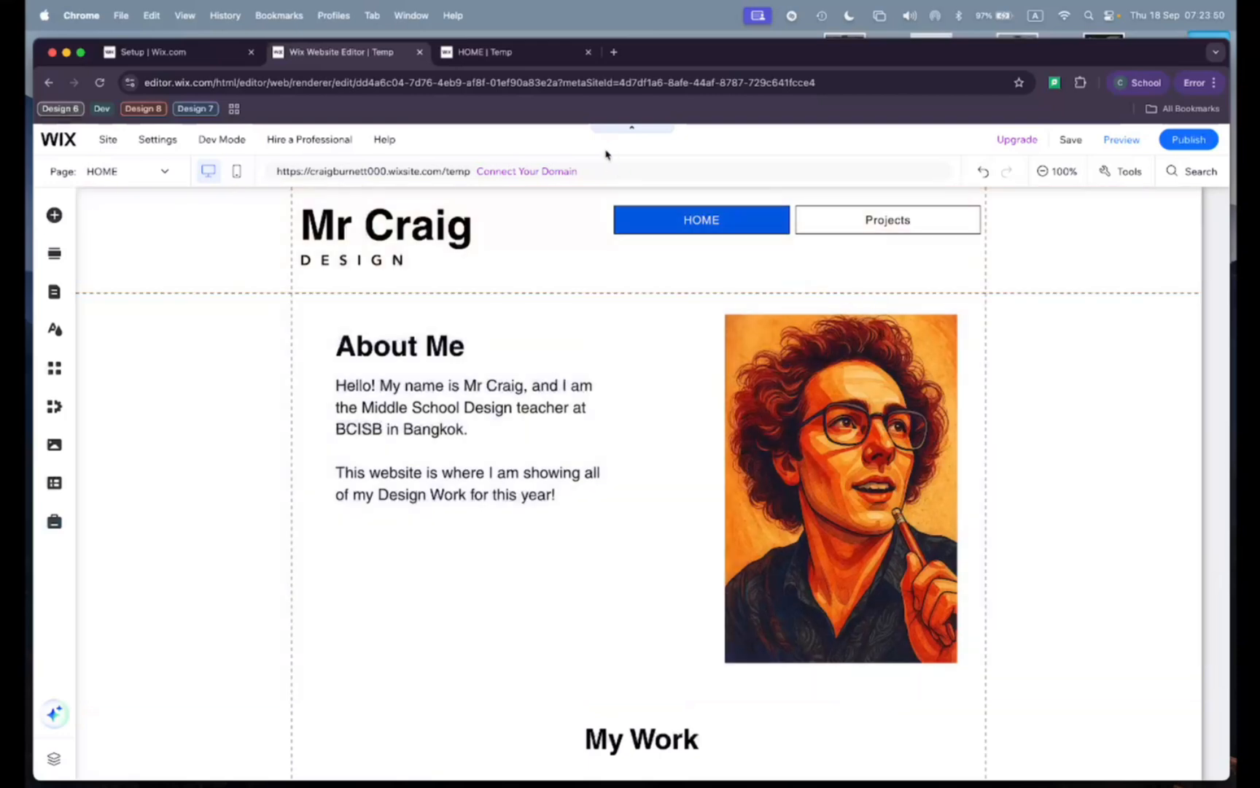
# - Switch to the live site and copy its full web address
pyautogui.click(527, 54)
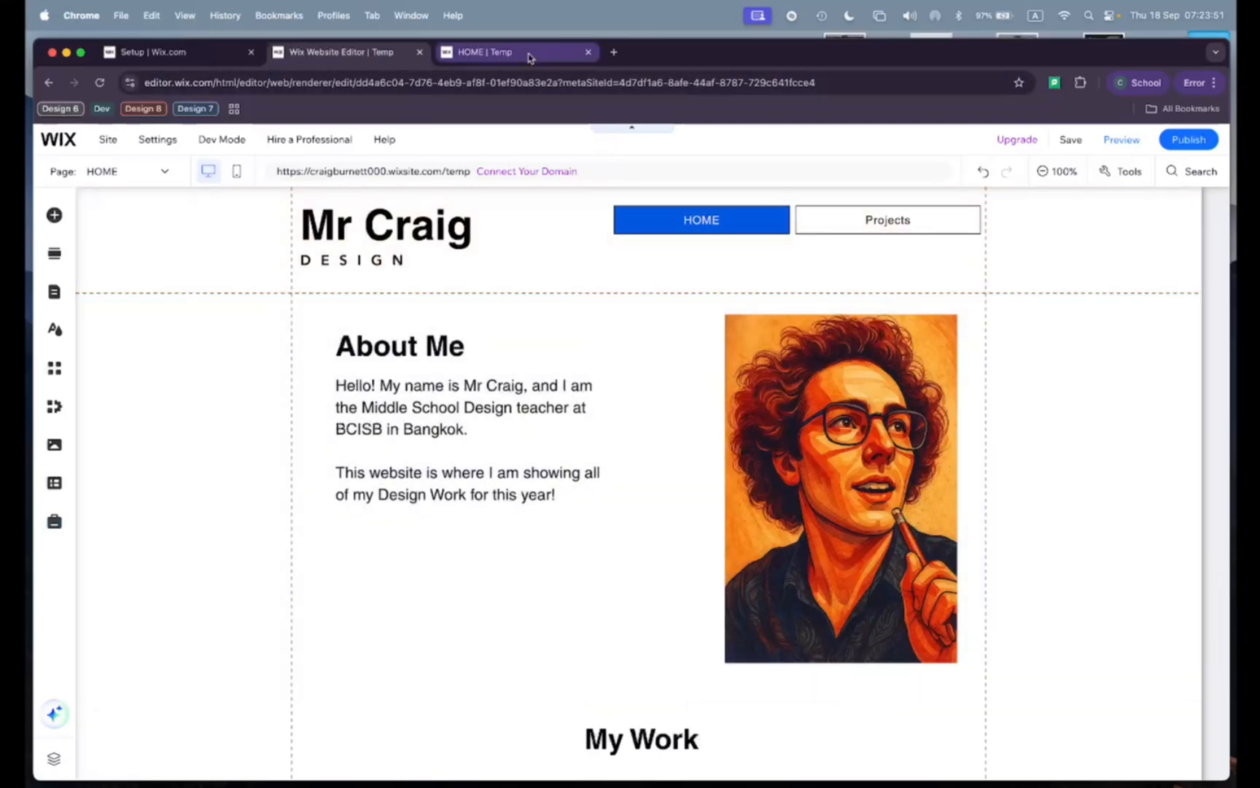
pyautogui.click(323, 83)
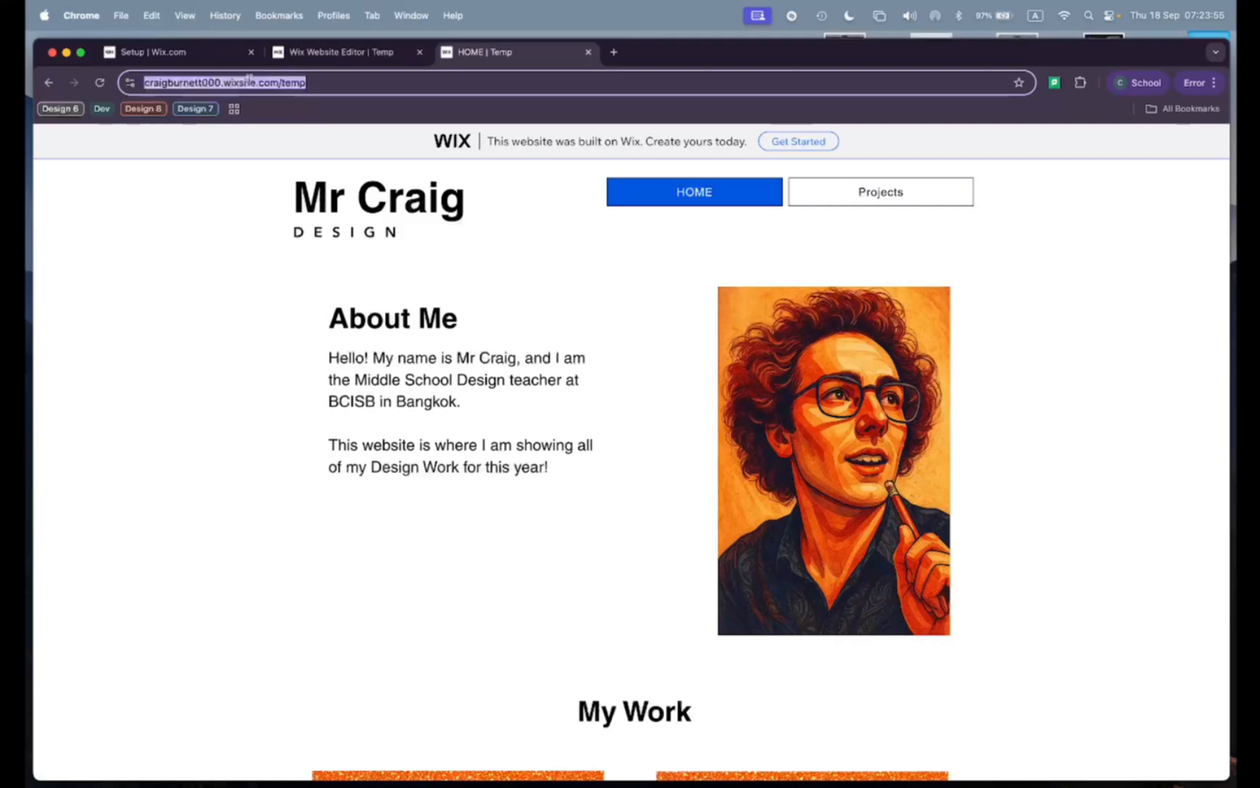
pyautogui.click(282, 85)
pyautogui.click(359, 48)
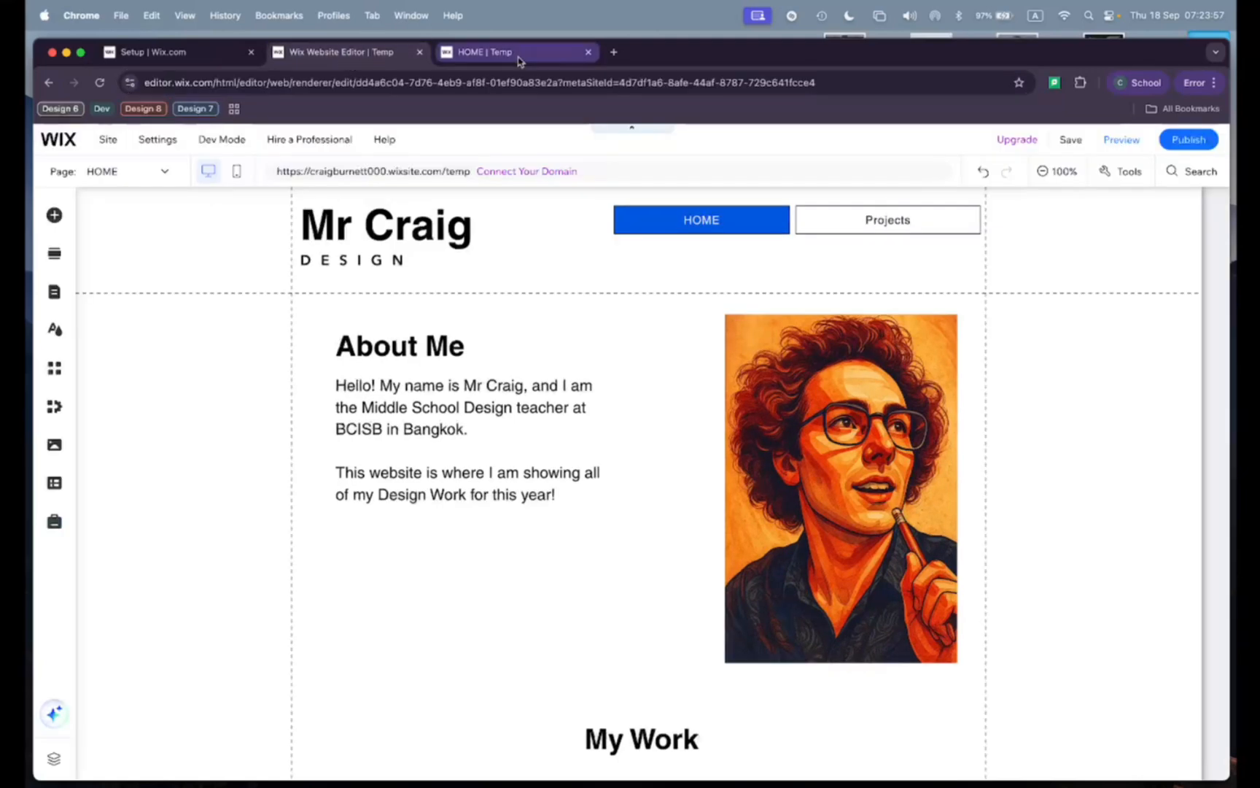
pyautogui.click(481, 52)
pyautogui.scroll(-5, 515, 347)
pyautogui.scroll(5, 515, 348)
pyautogui.moveTo(353, 78); pyautogui.dragTo(131, 85)
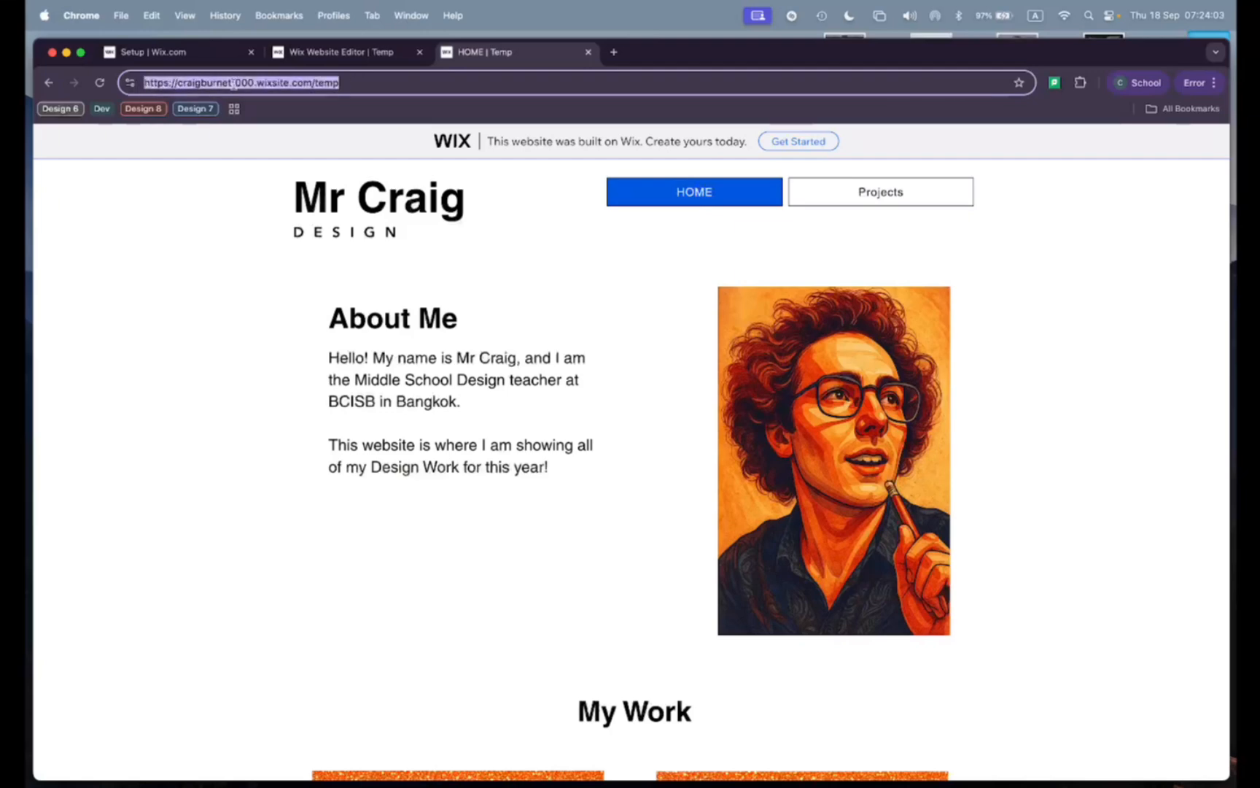
pyautogui.rightClick(233, 82)
pyautogui.click(265, 200)
pyautogui.click(585, 79)
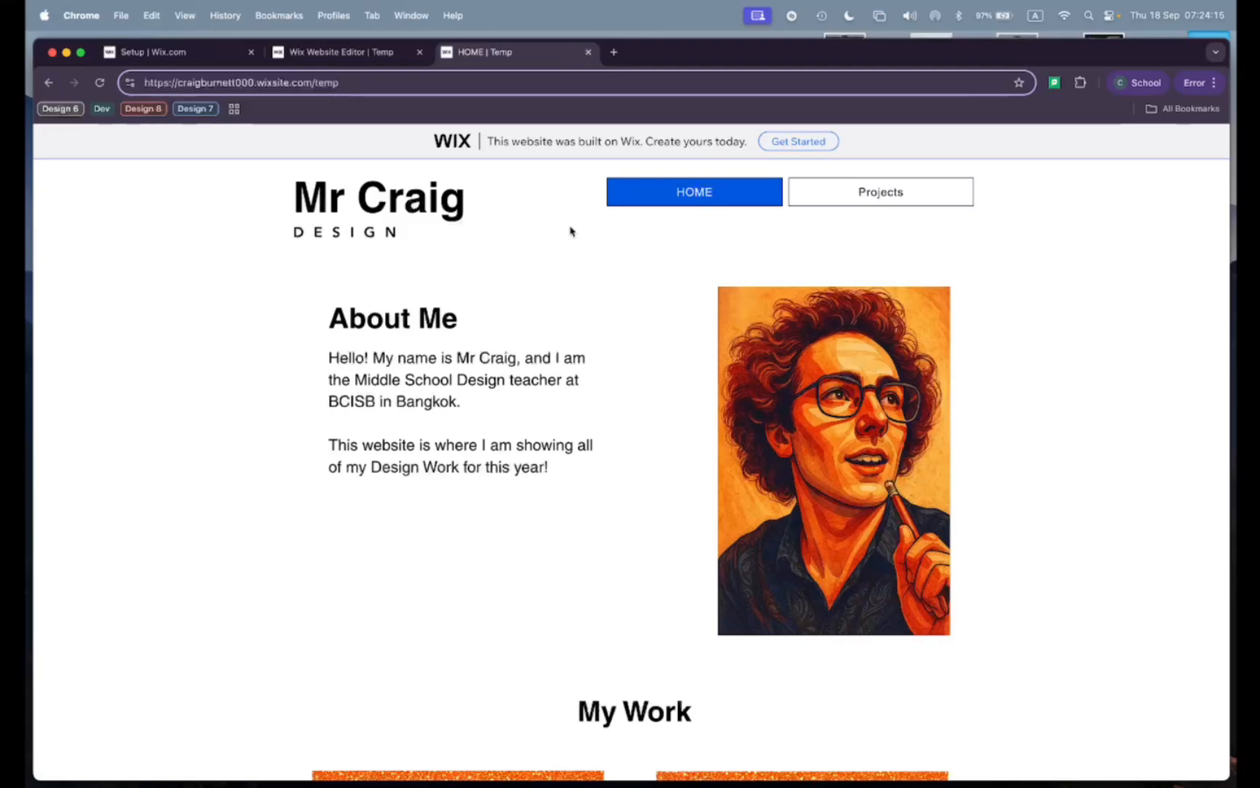
# - Return to the site editor and try the Horizontal, Vertical and Cross fade page transitions, ending with Out-in selected
pyautogui.click(368, 53)
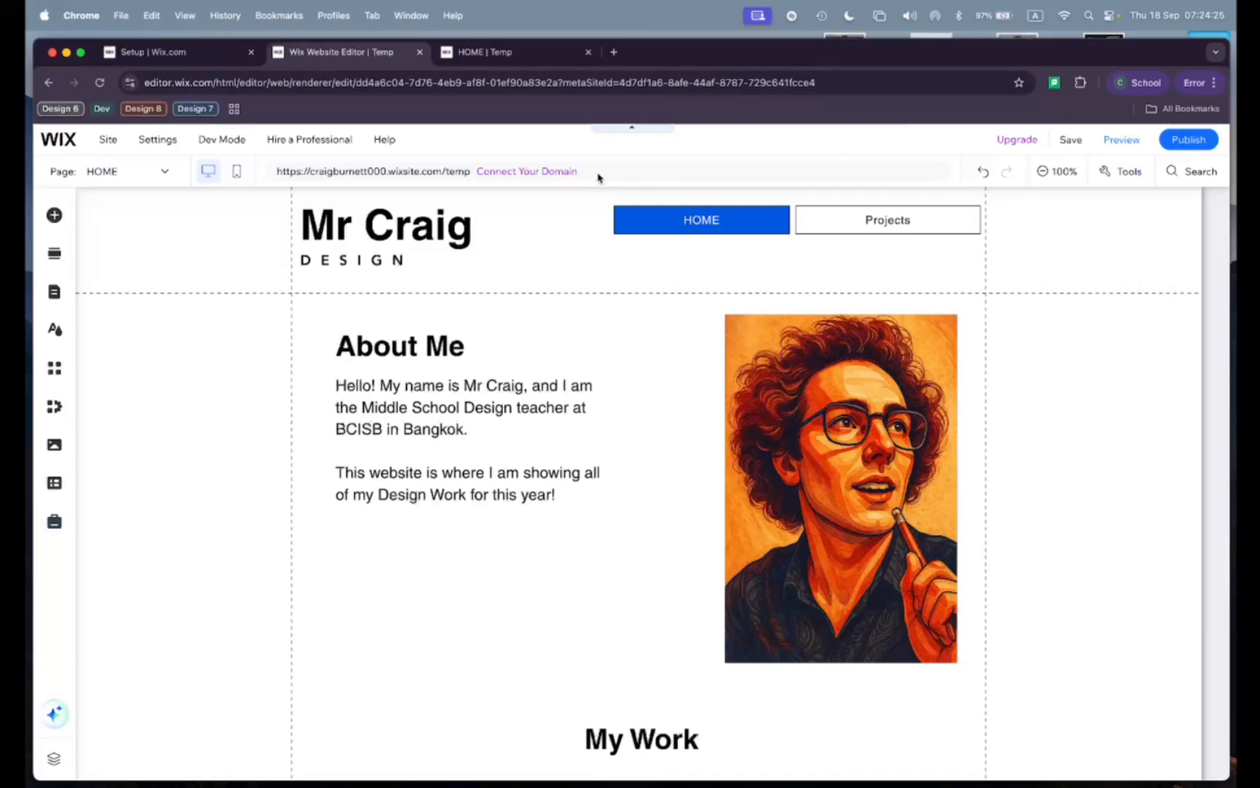
pyautogui.click(491, 53)
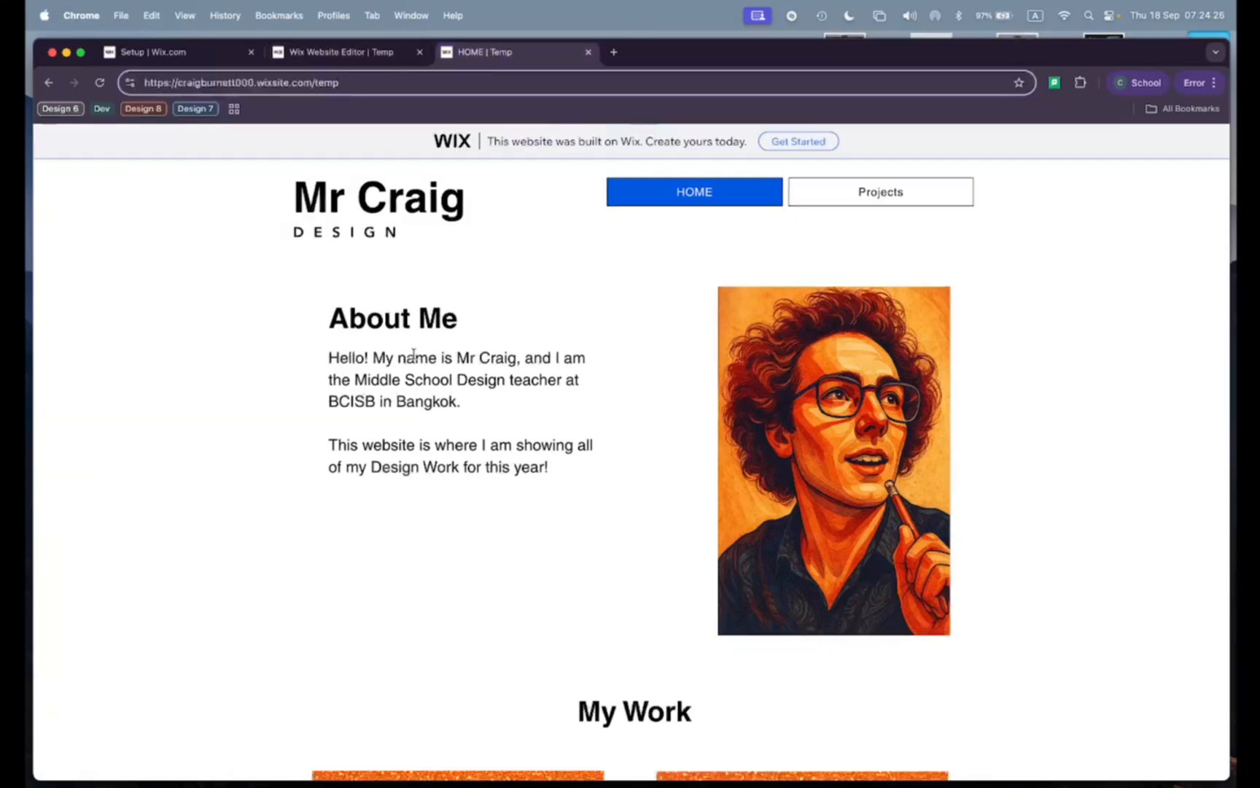
pyautogui.click(381, 57)
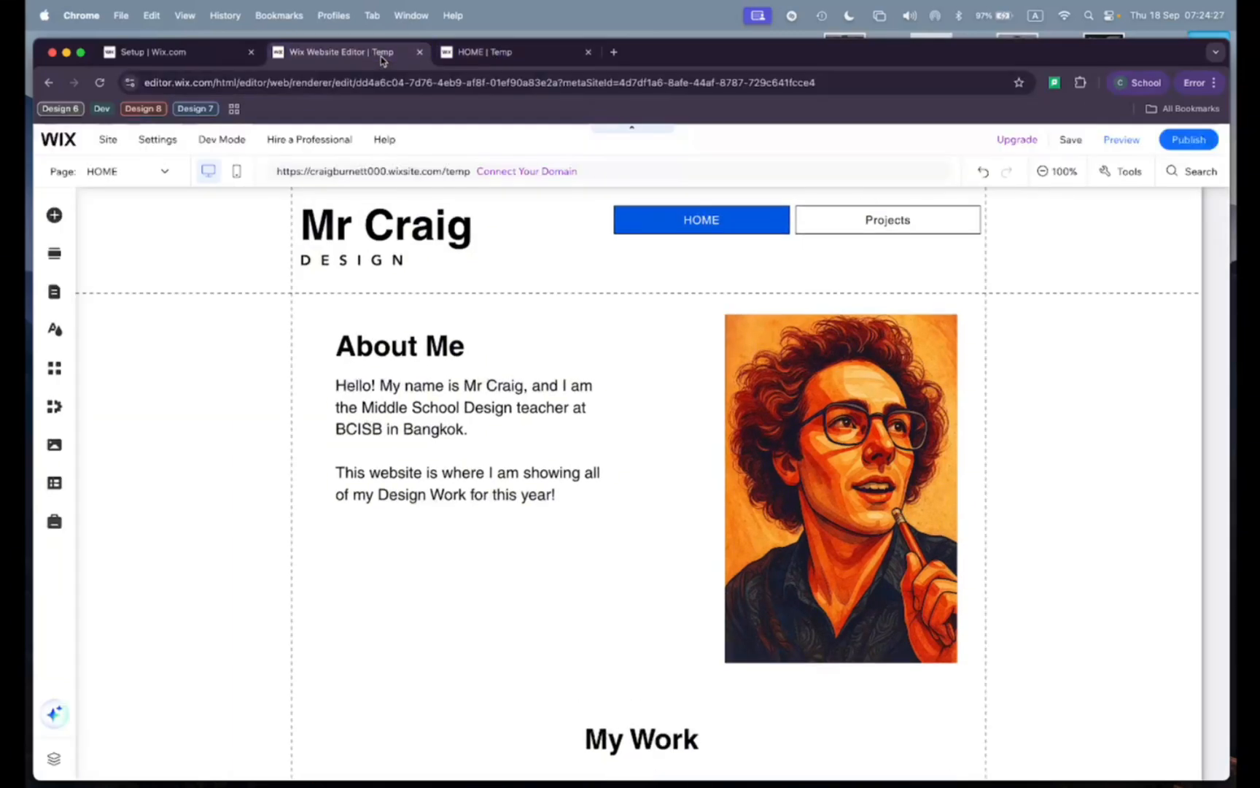
pyautogui.click(54, 331)
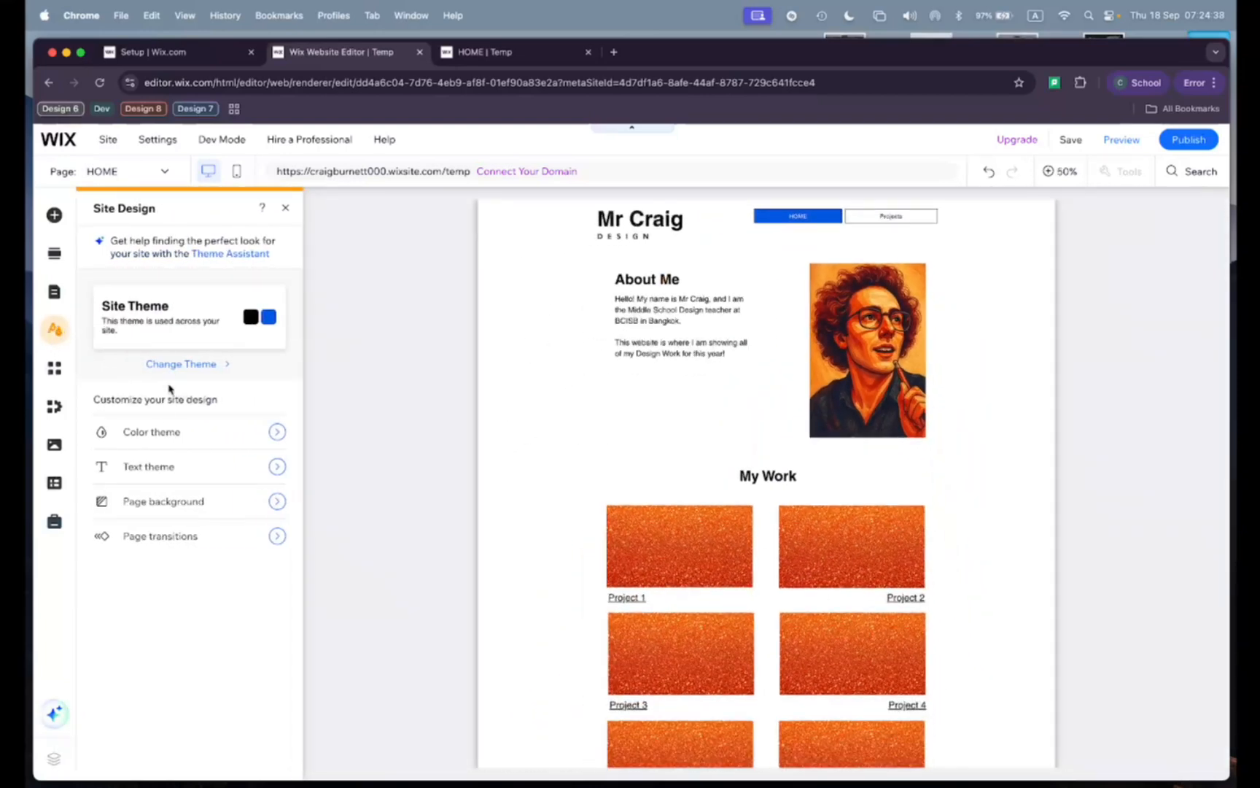
pyautogui.click(177, 547)
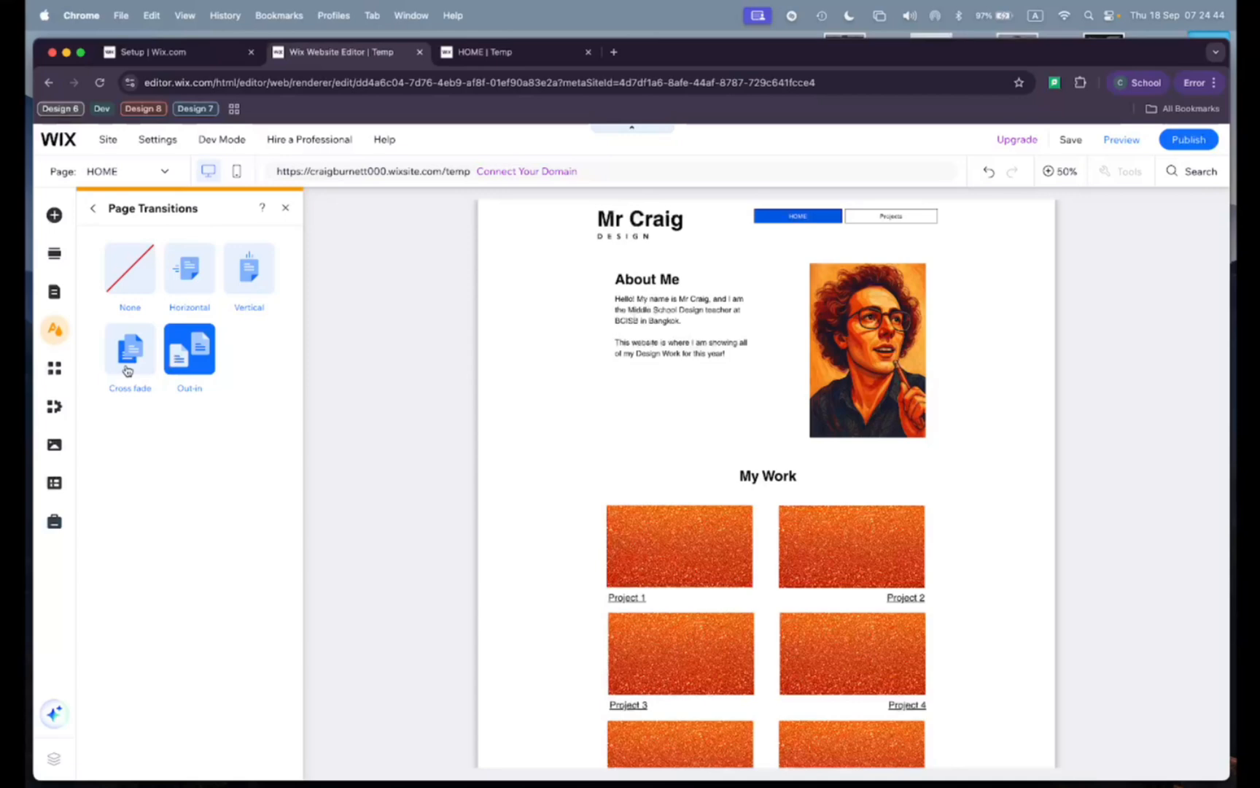
pyautogui.click(191, 270)
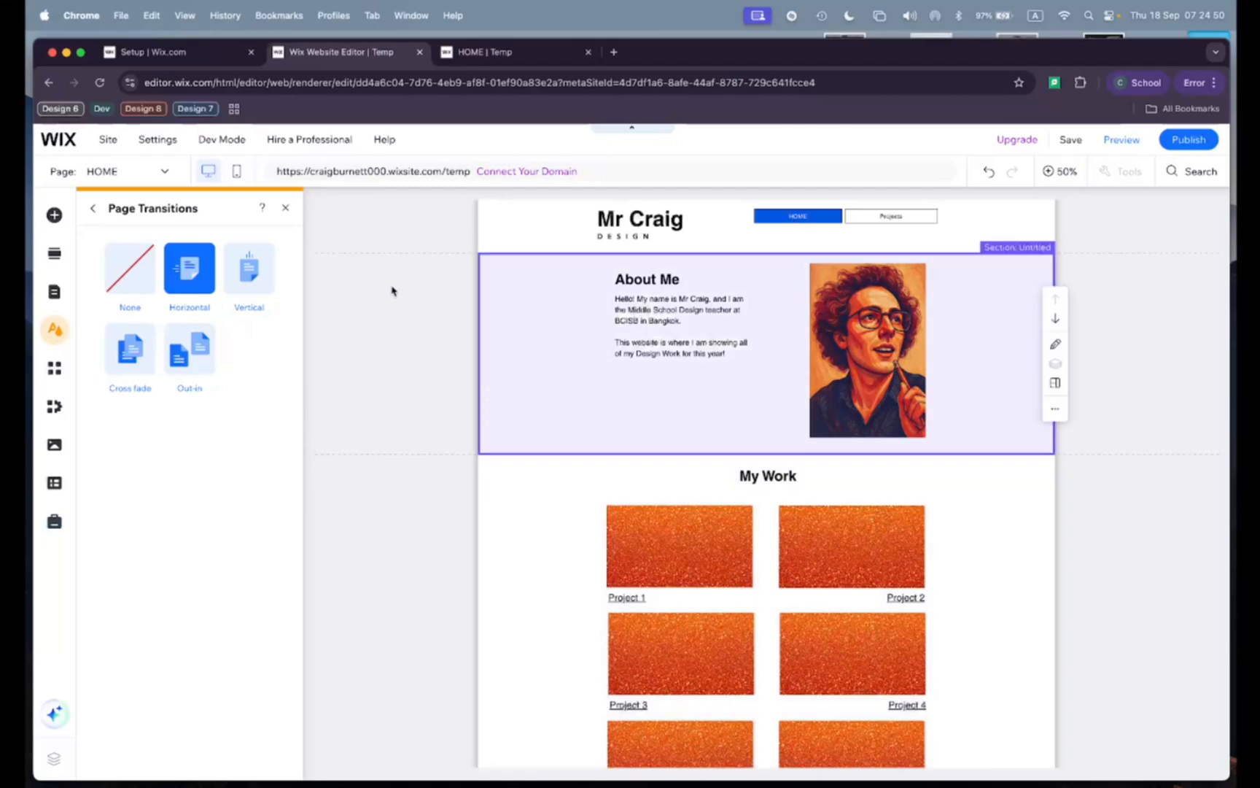
pyautogui.click(237, 280)
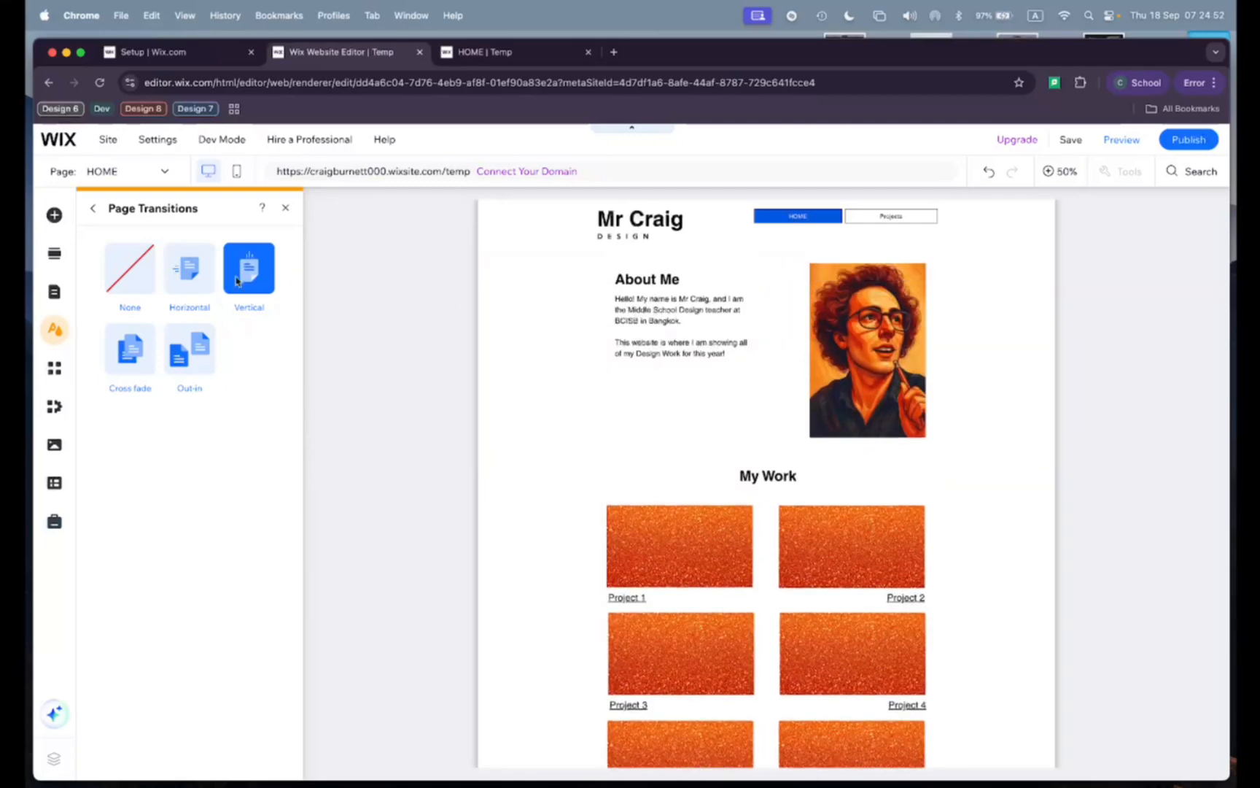
pyautogui.click(129, 368)
pyautogui.click(192, 348)
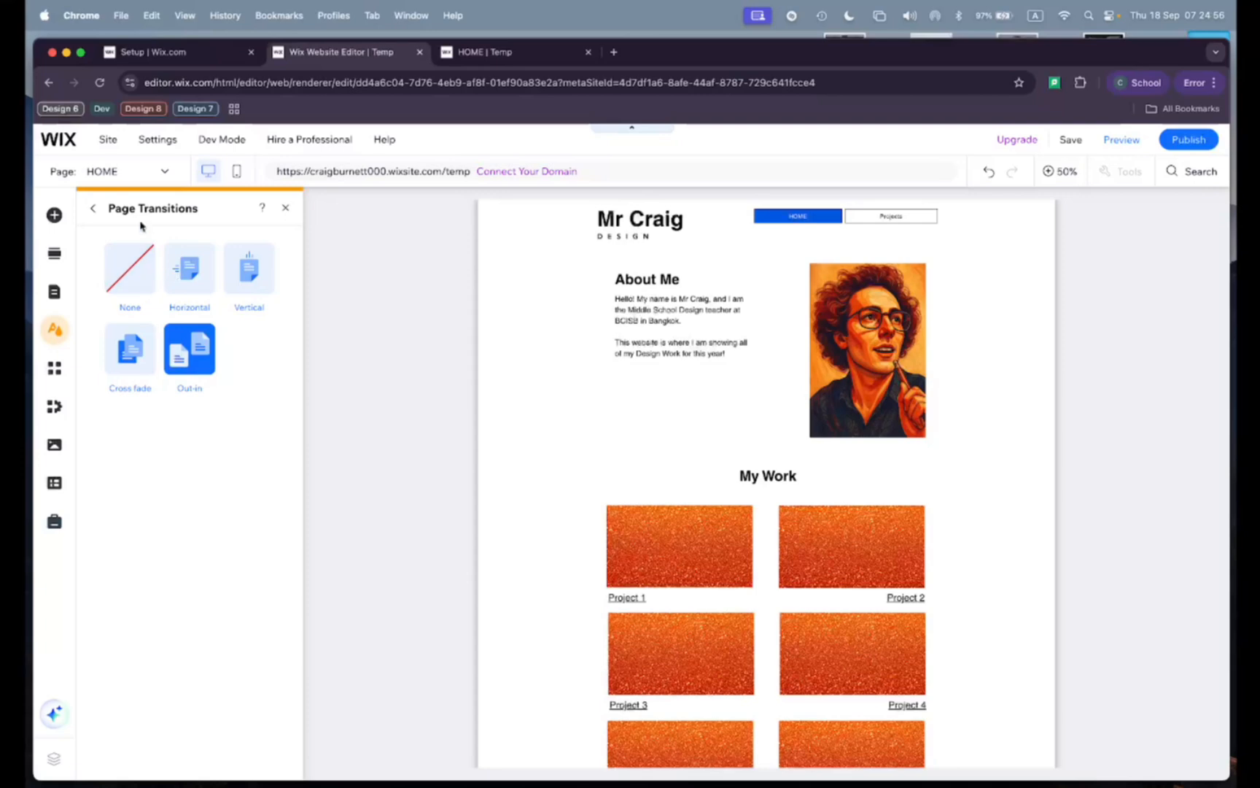
pyautogui.click(92, 208)
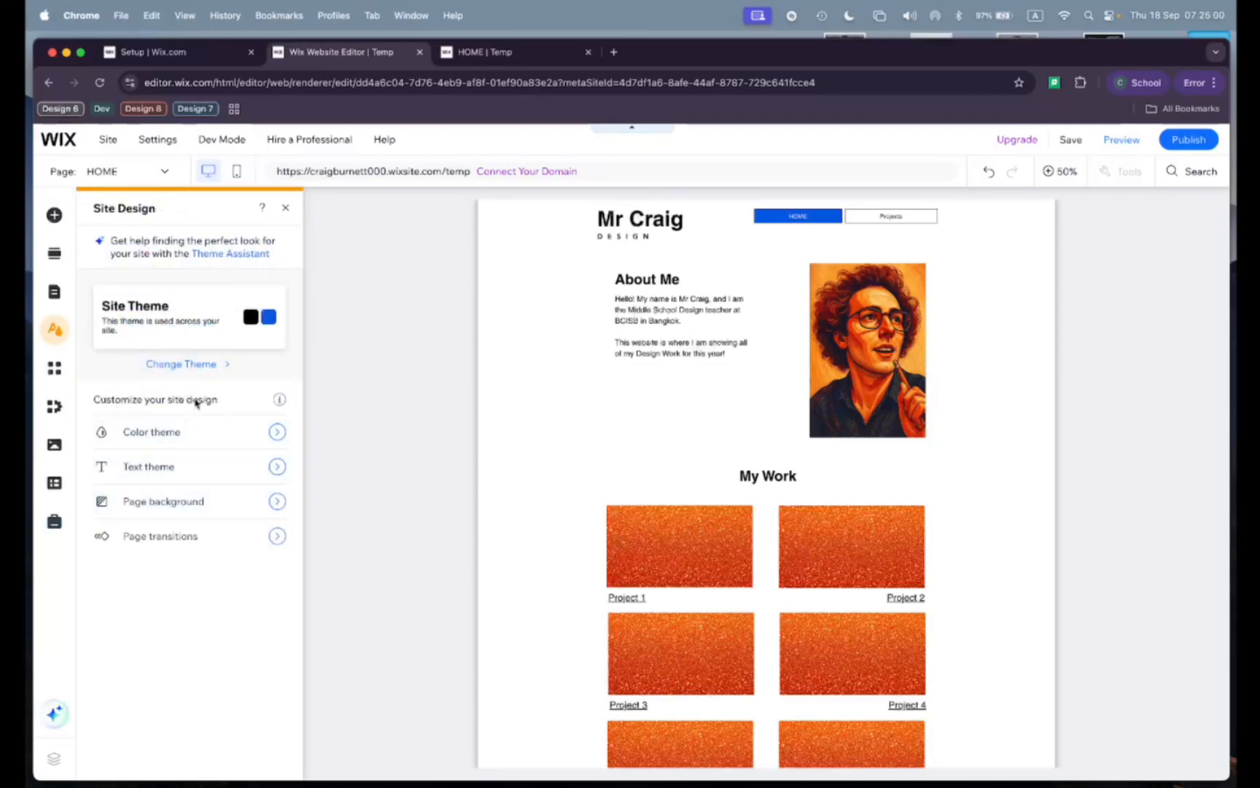
# - Look over the App Market's recommended, on-sale and trending apps and the business apps offered for the site
pyautogui.click(55, 372)
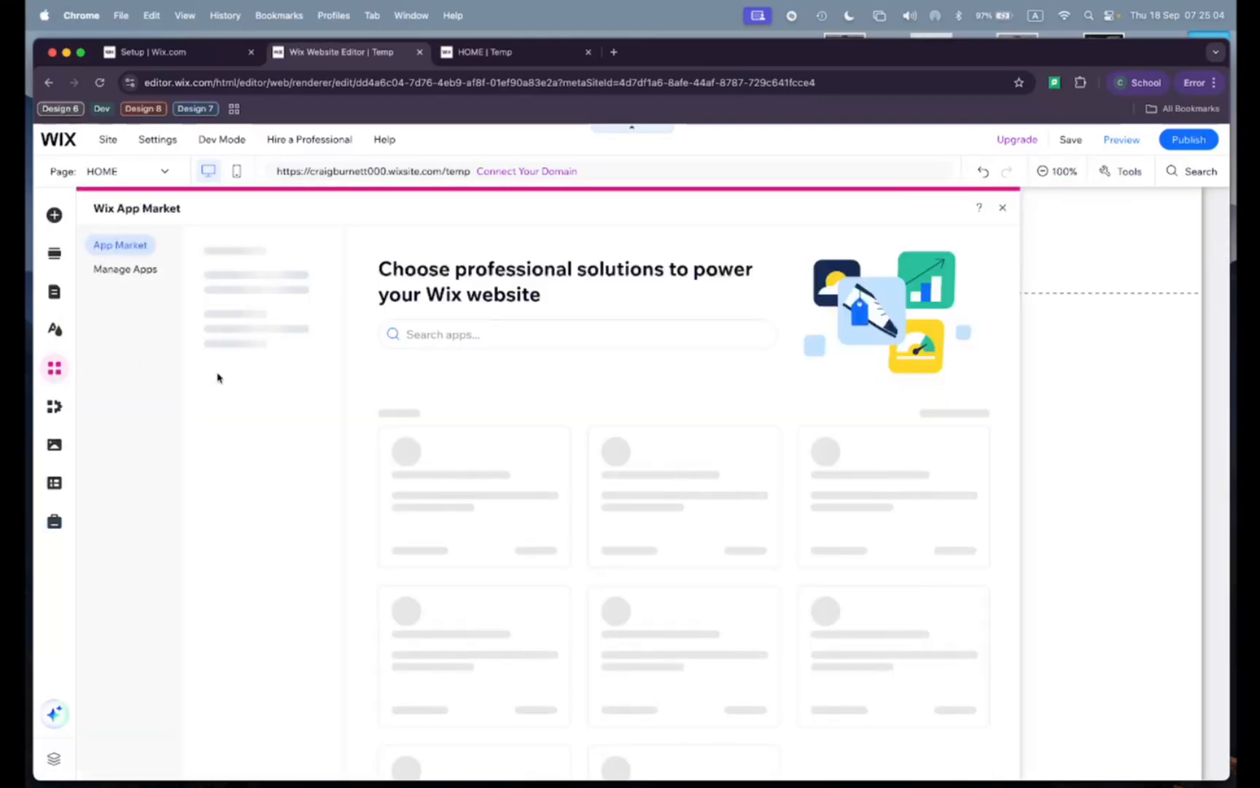
pyautogui.scroll(-3, 576, 399)
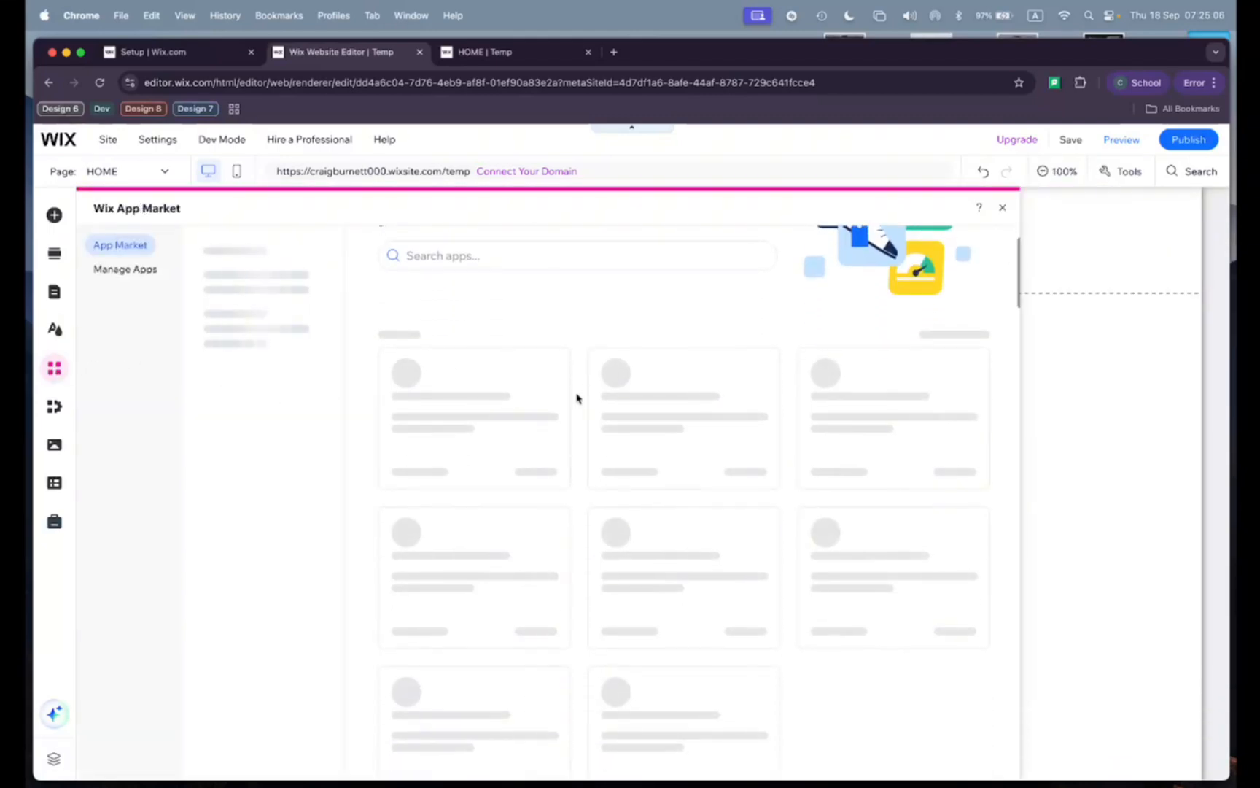
pyautogui.scroll(-2, 577, 407)
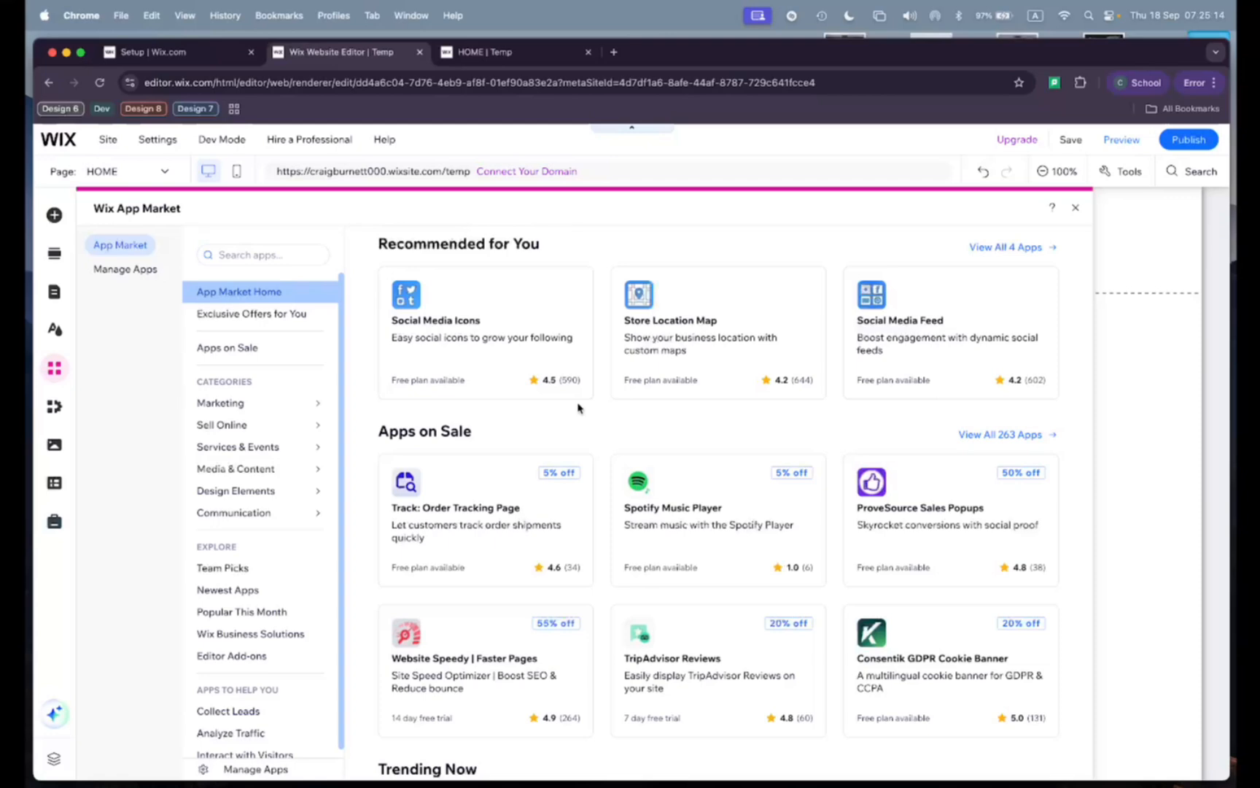
pyautogui.scroll(1, 578, 408)
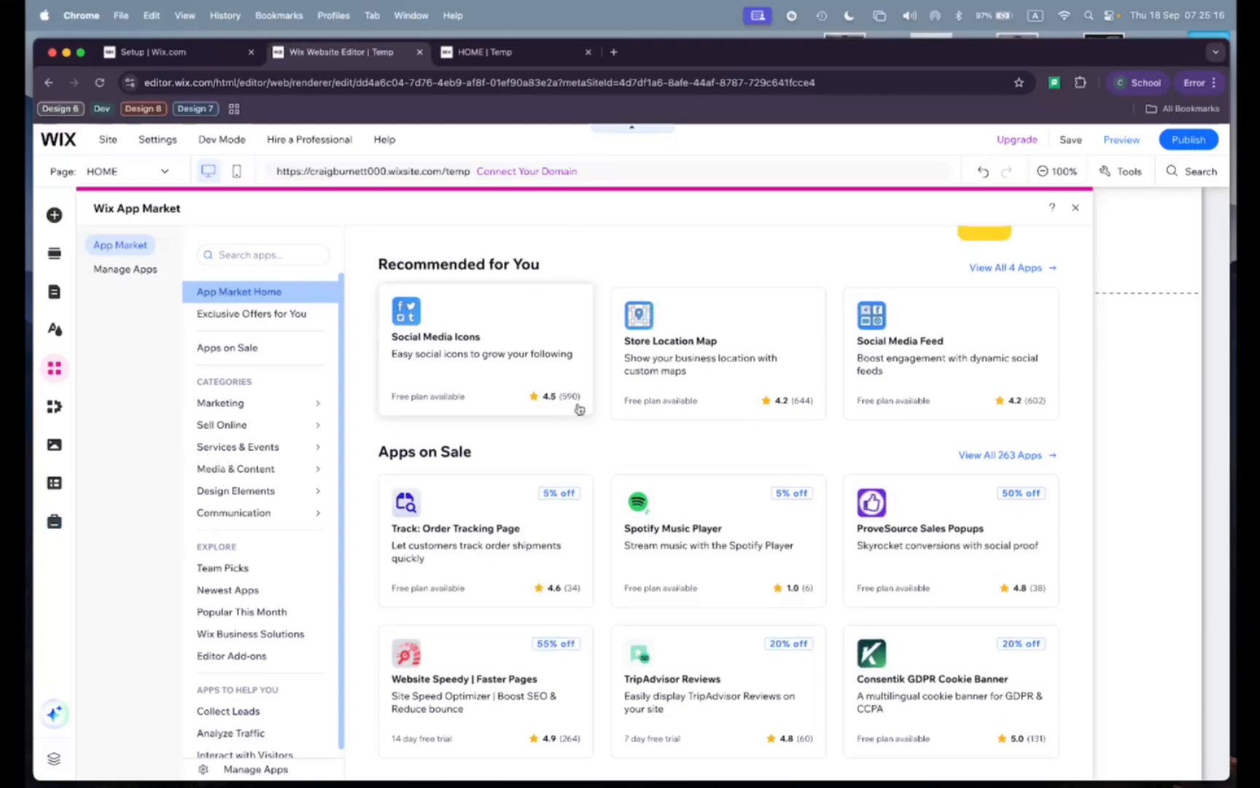
pyautogui.scroll(-5, 578, 408)
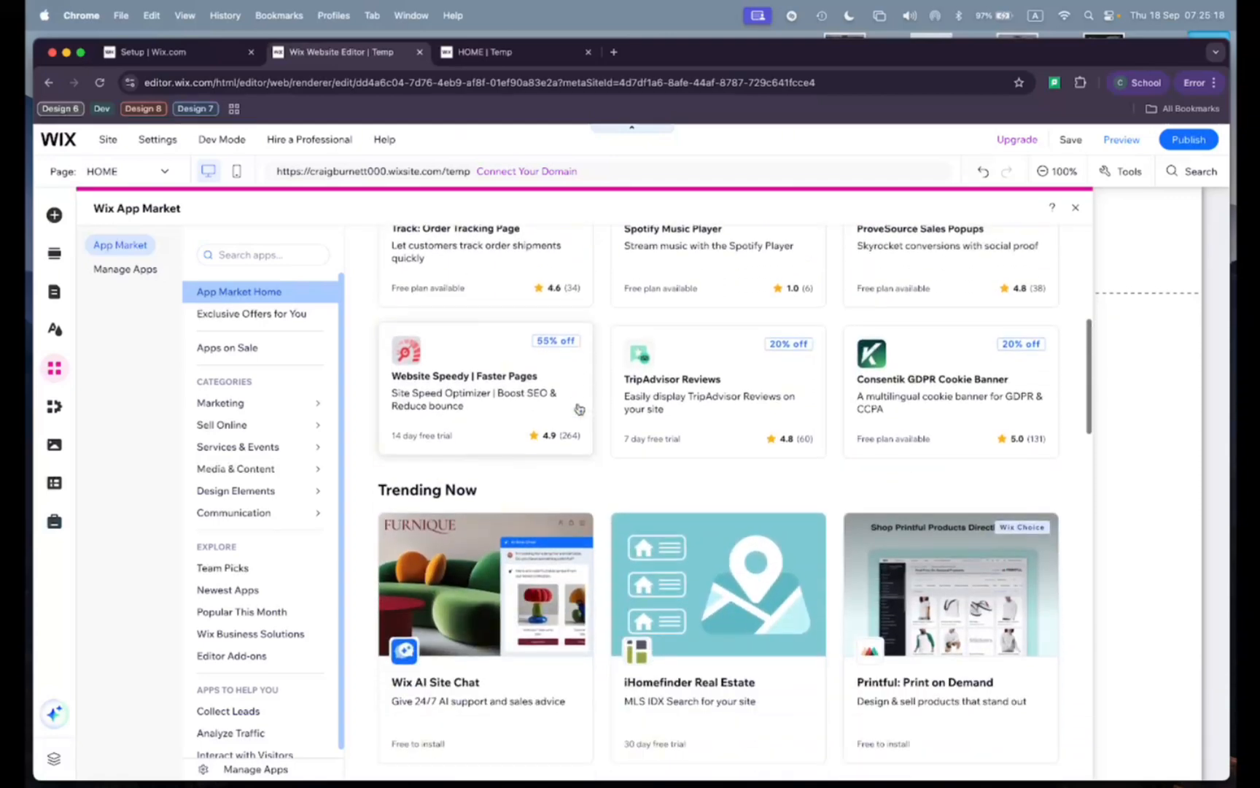
pyautogui.scroll(5, 583, 394)
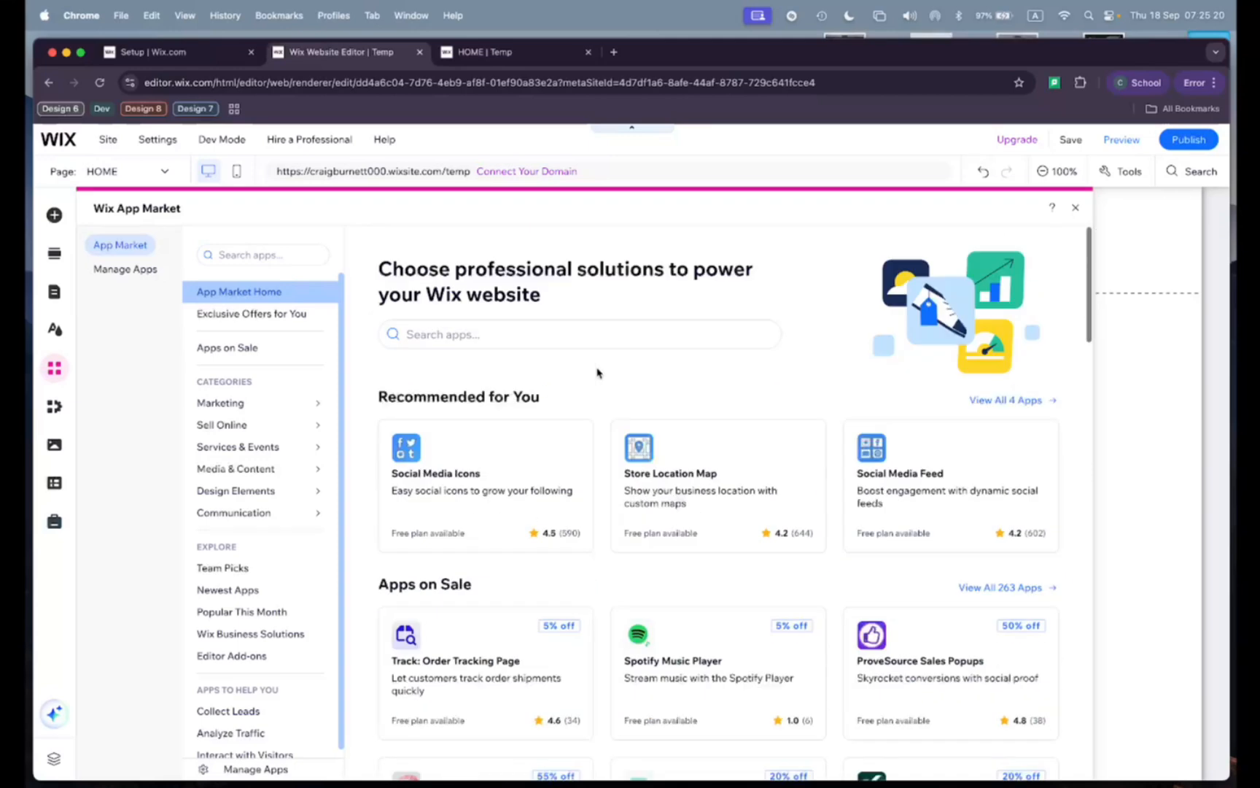
pyautogui.click(54, 406)
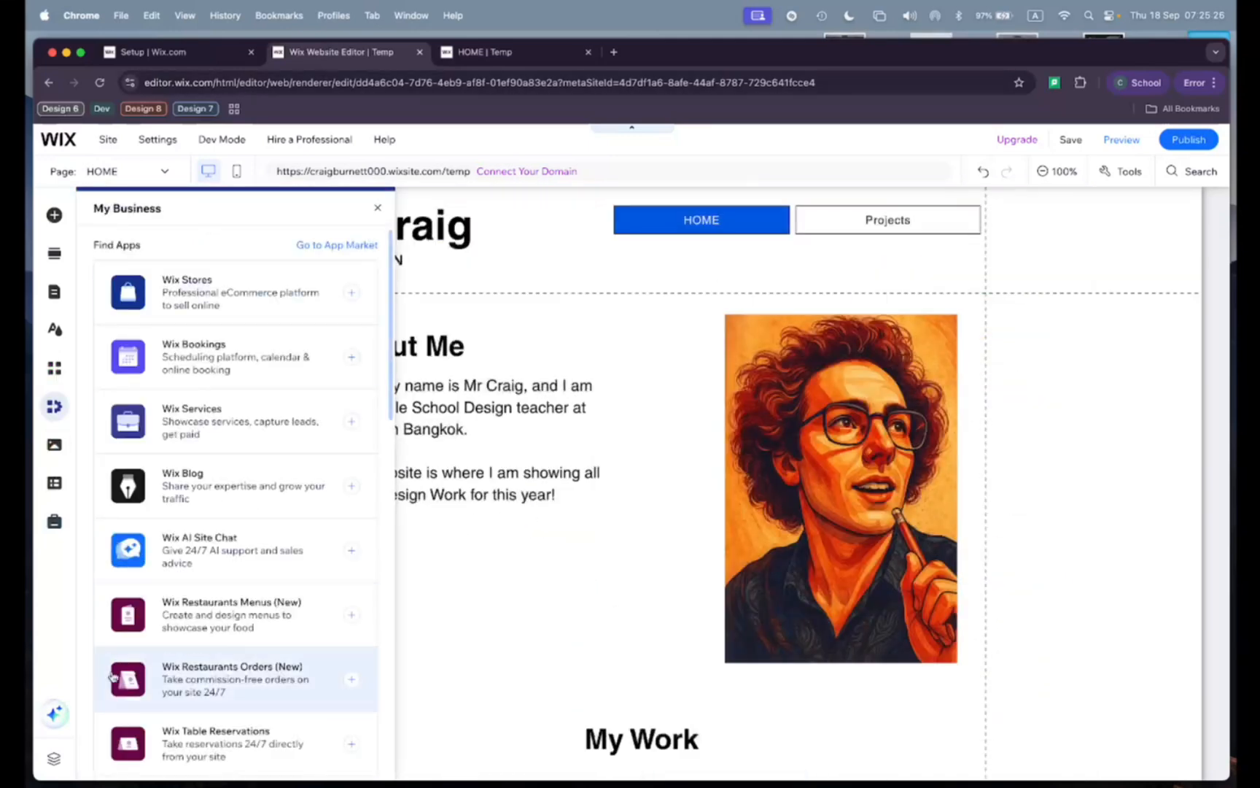
pyautogui.click(48, 450)
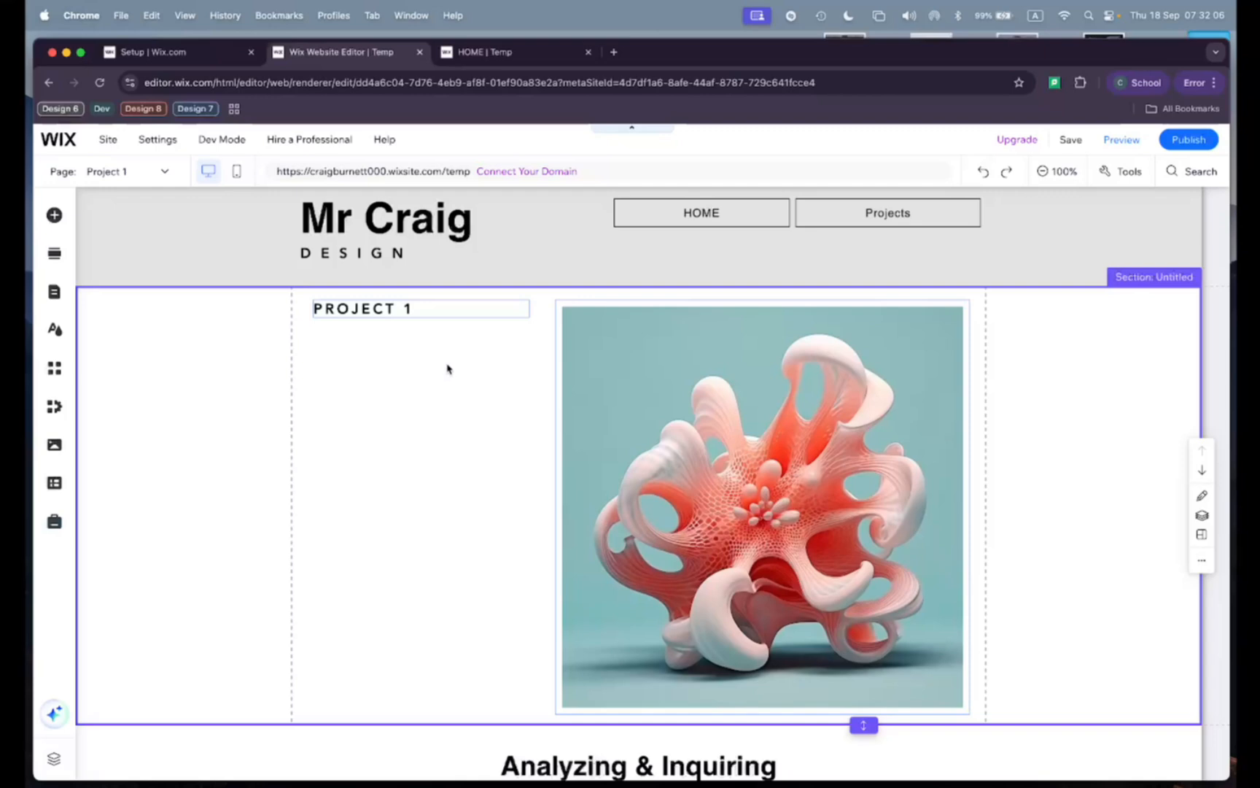
# - Open the PROJECT 1 heading's text settings and look through its font, formatting and spacing options
pyautogui.click(405, 307)
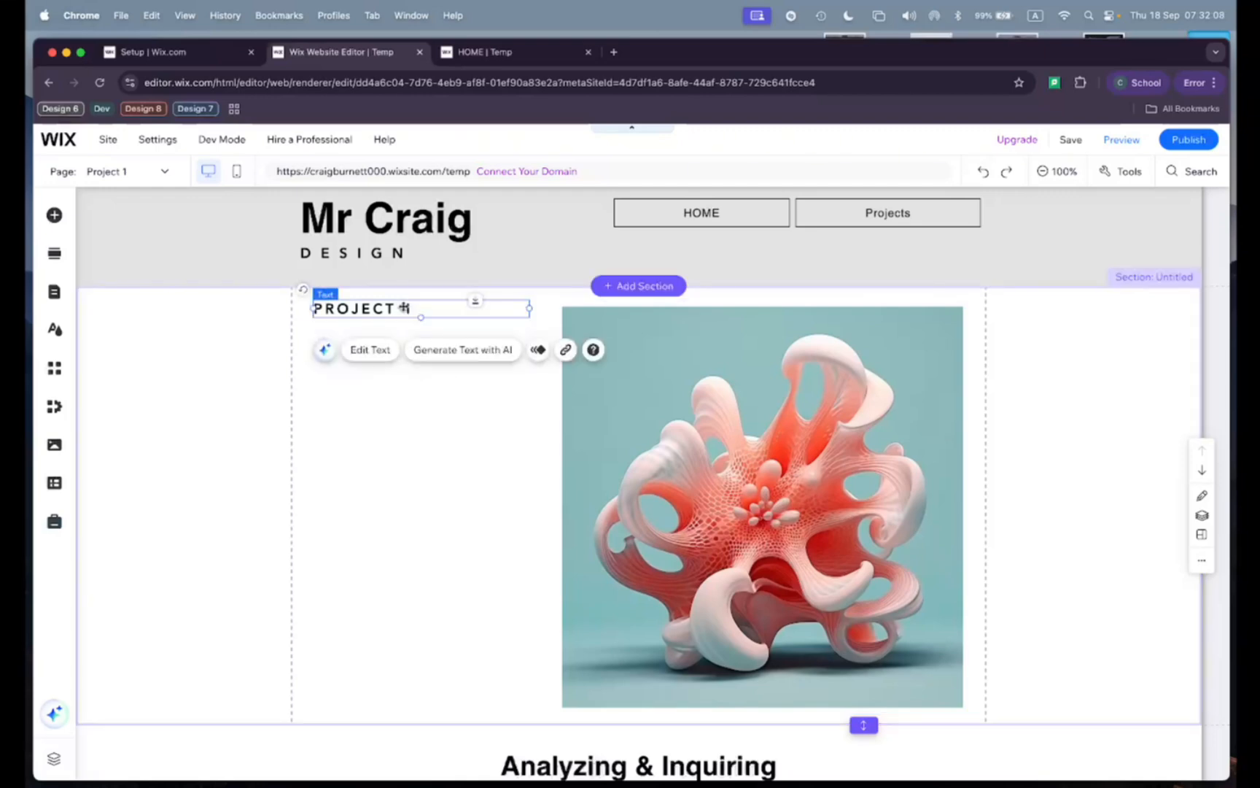
pyautogui.click(366, 352)
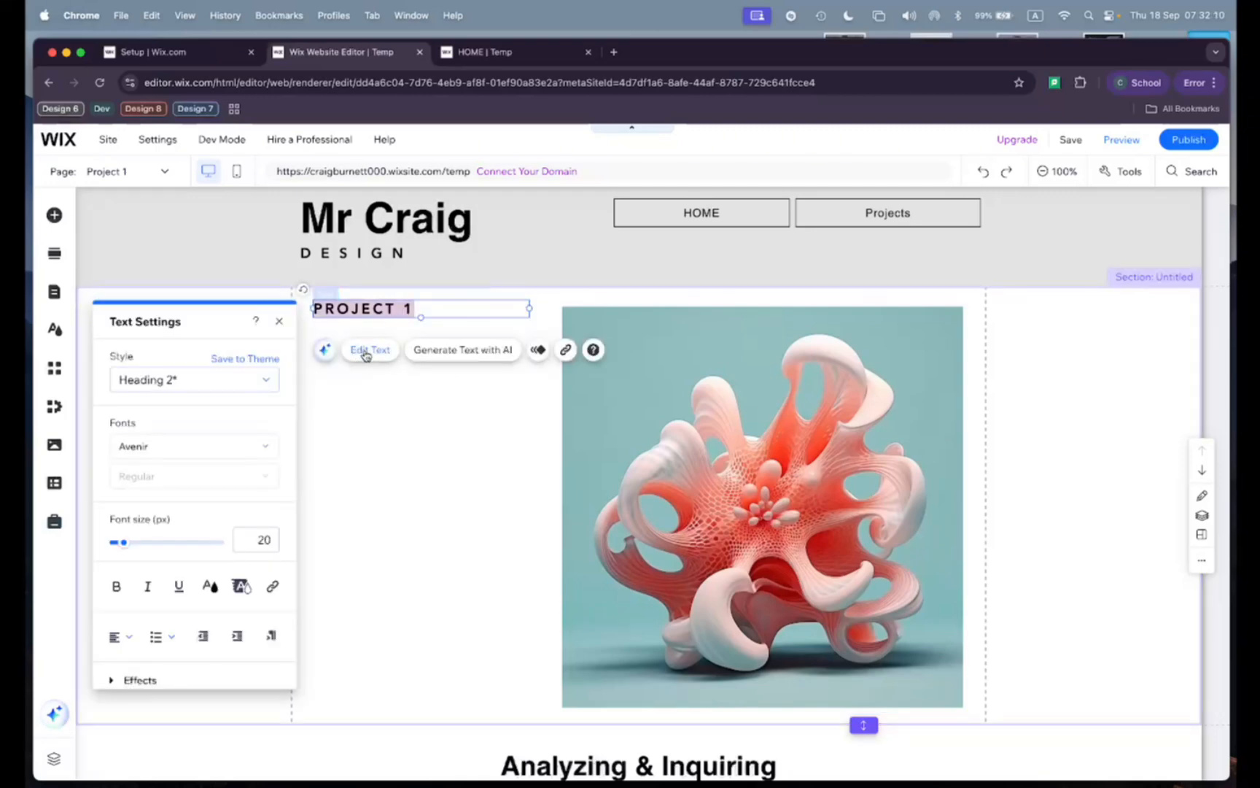
pyautogui.scroll(-2, 239, 440)
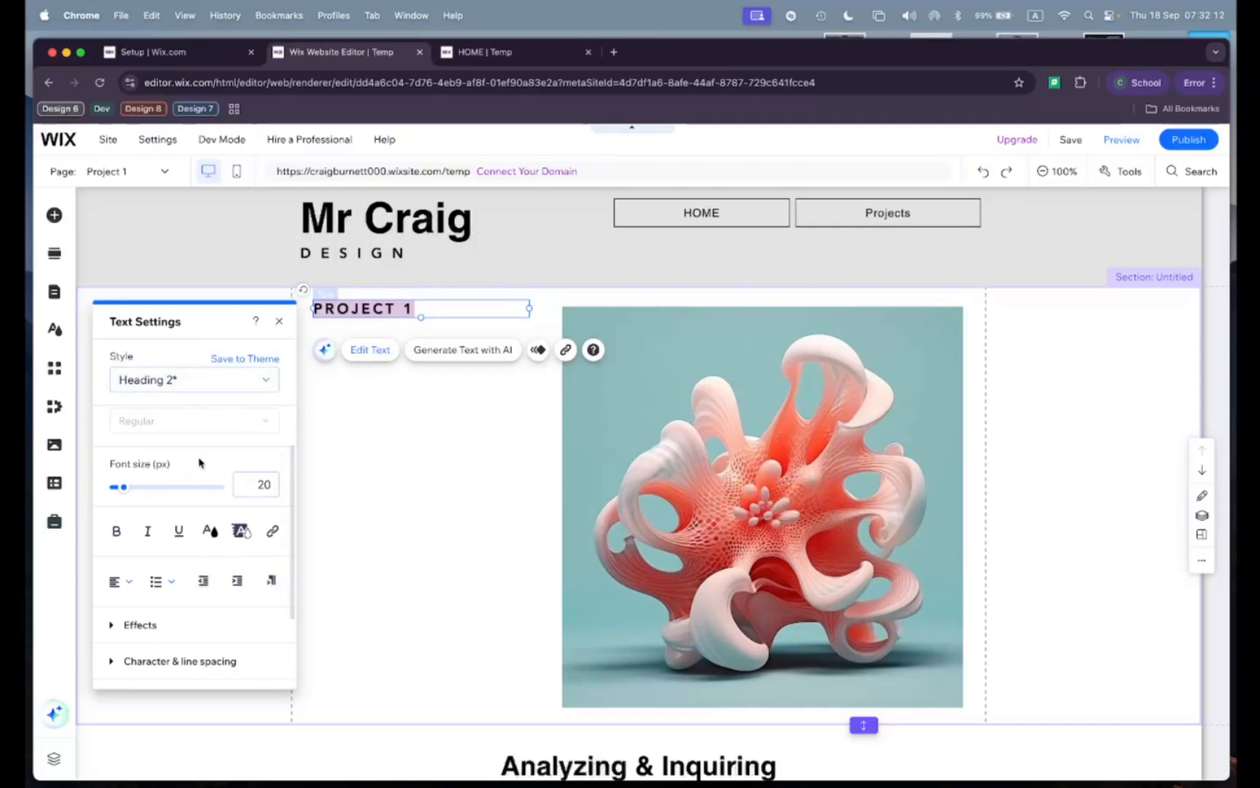
pyautogui.scroll(-2, 159, 494)
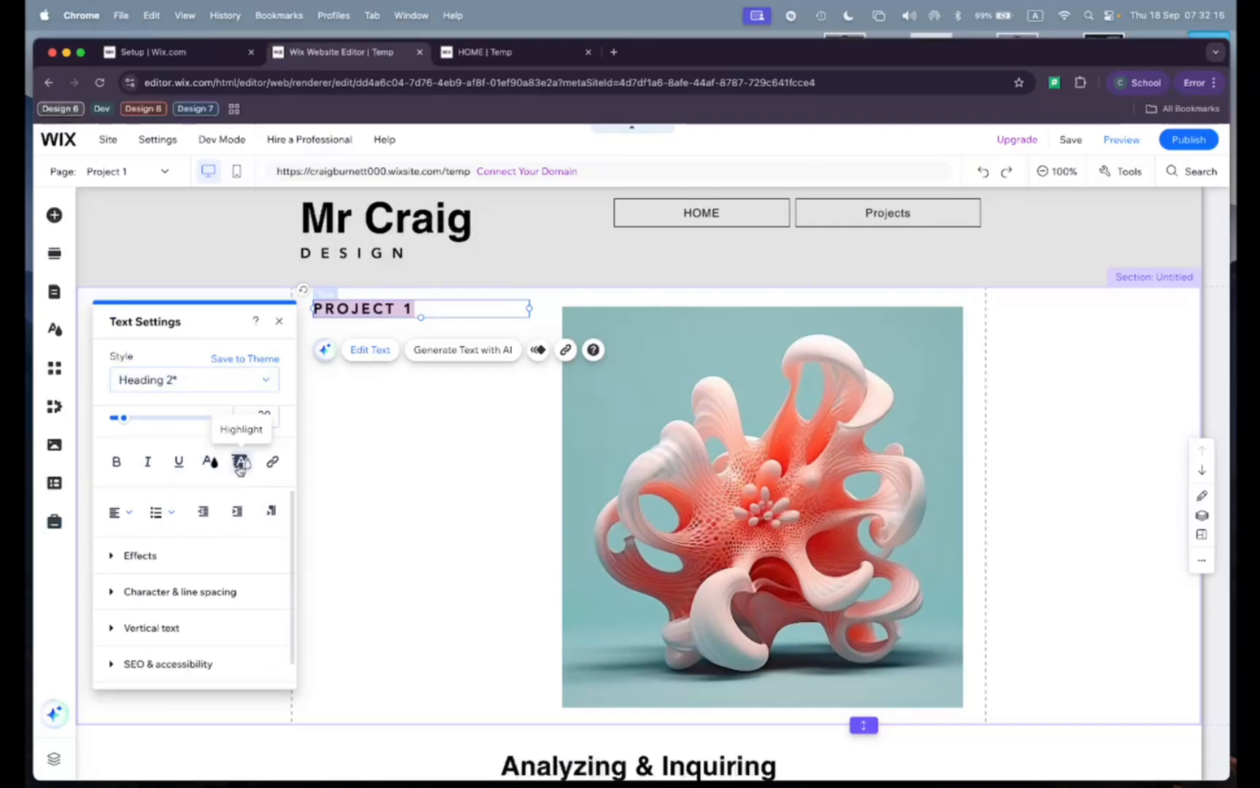
pyautogui.scroll(-1, 218, 474)
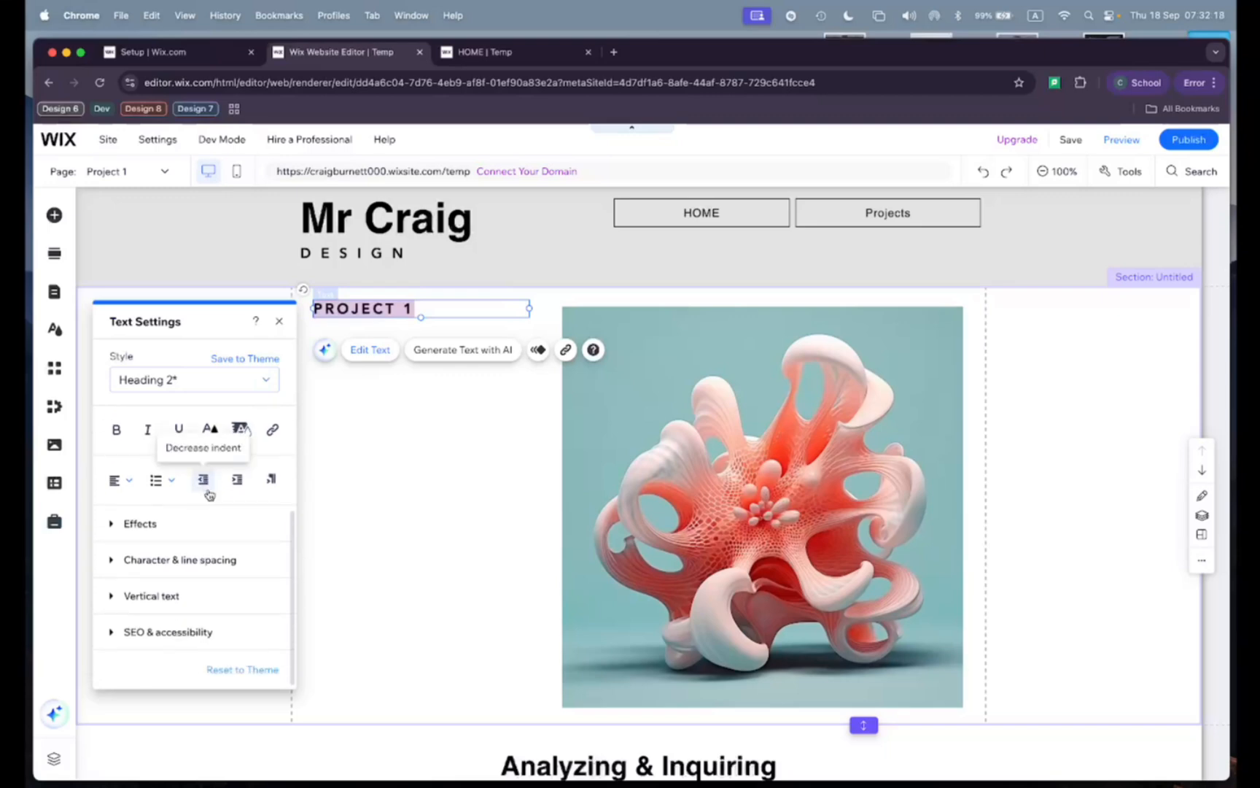
# - Try text effects B and D on the PROJECT 1 heading and clear the effect again
pyautogui.click(140, 525)
pyautogui.click(192, 484)
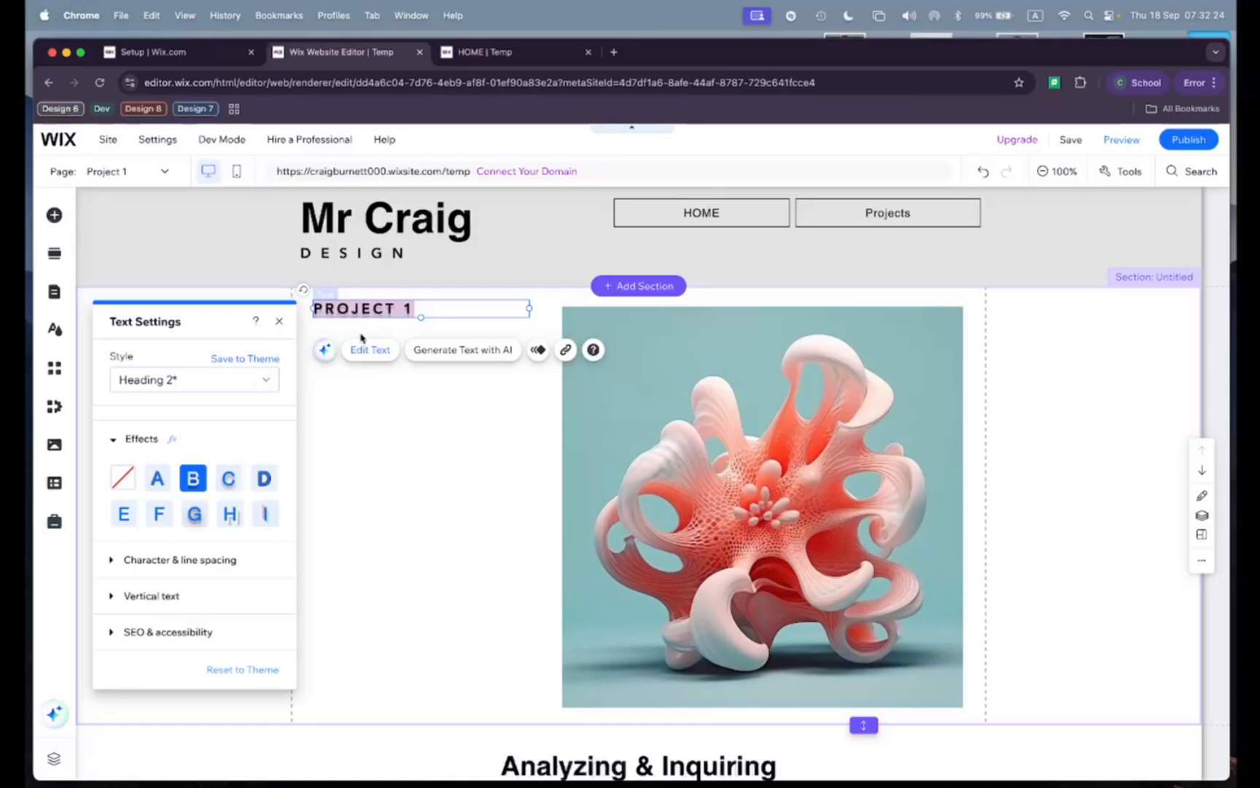
pyautogui.click(266, 478)
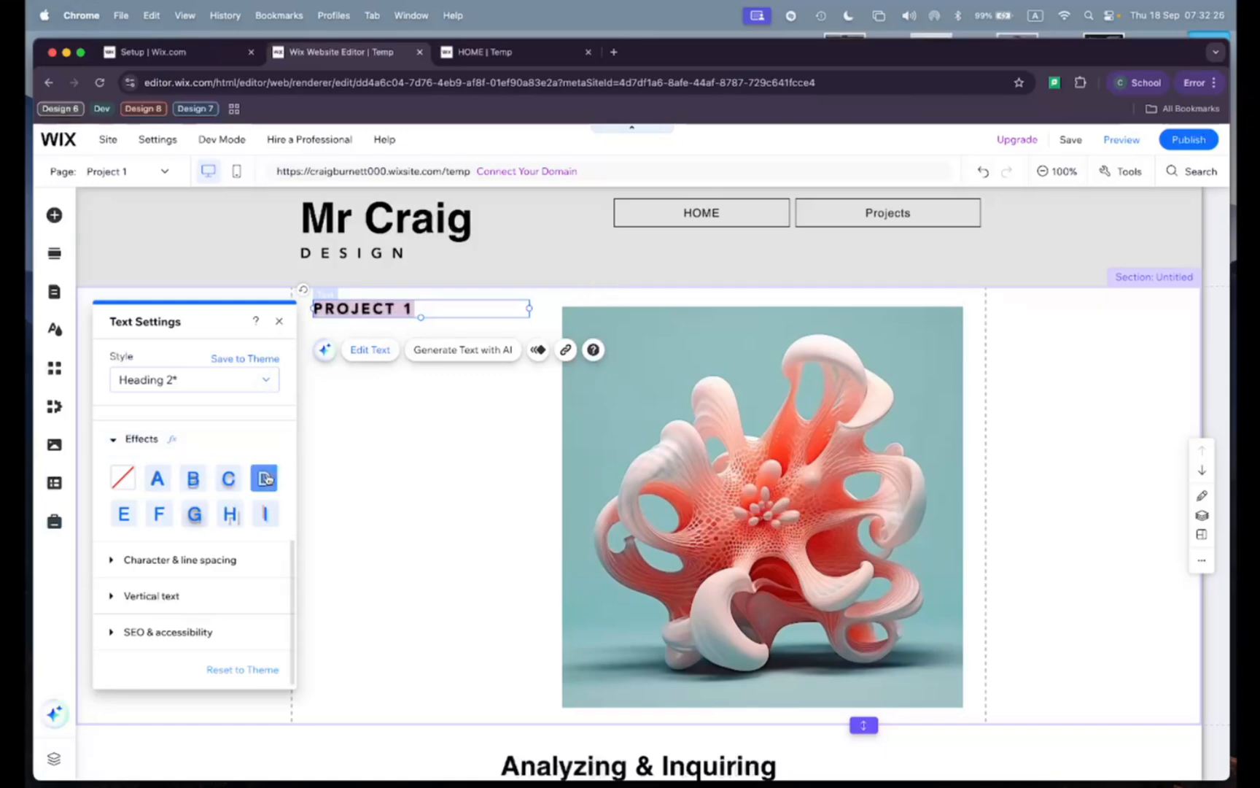
pyautogui.click(126, 483)
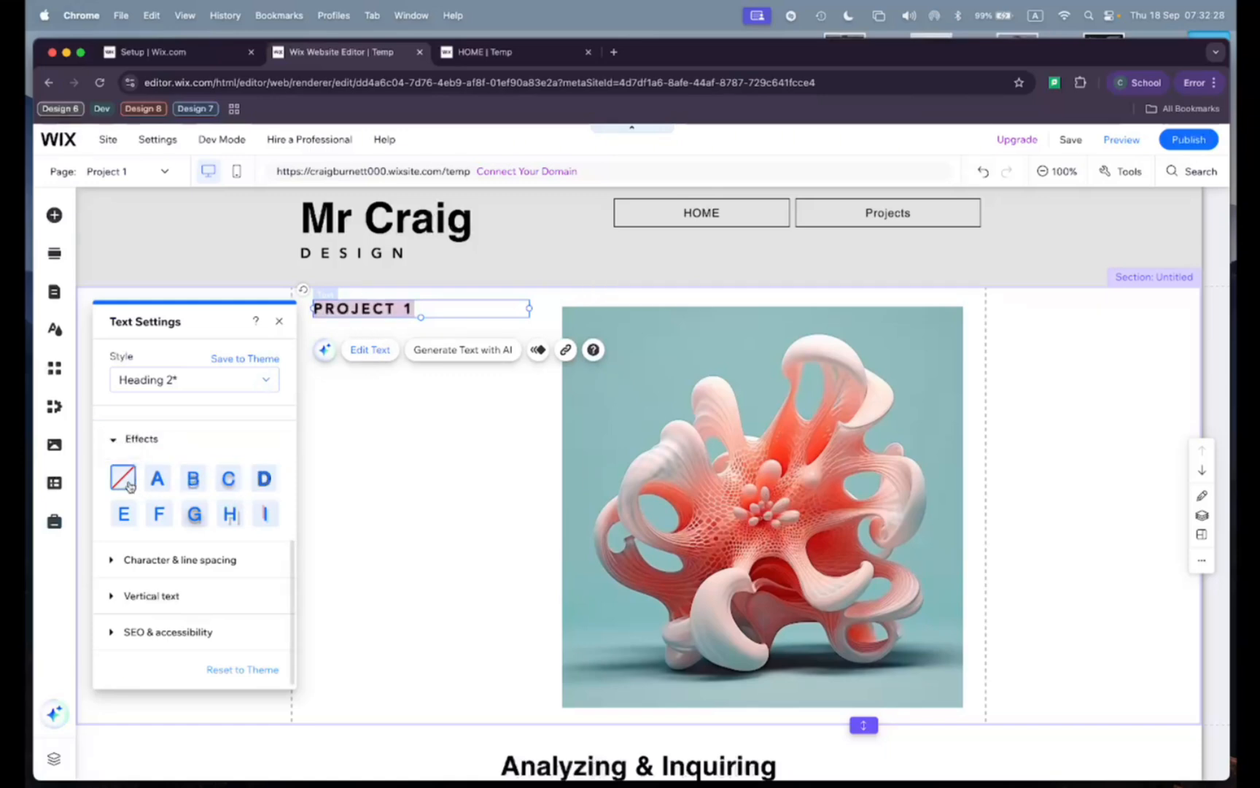
# - Set the PROJECT 1 heading's character spacing to 0.1 and close its text settings
pyautogui.click(114, 560)
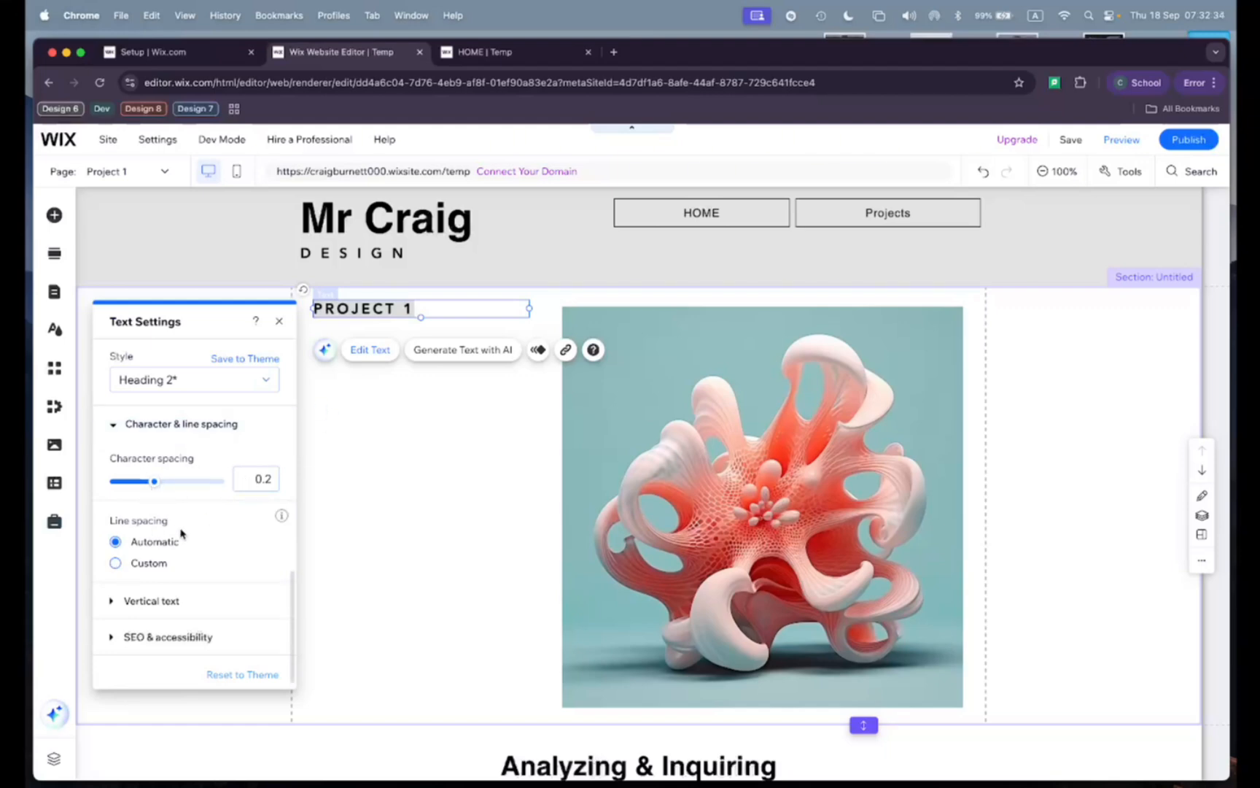
pyautogui.moveTo(155, 485)
pyautogui.mouseDown()
pyautogui.moveTo(229, 484)
pyautogui.moveTo(132, 487)
pyautogui.moveTo(140, 496)
pyautogui.mouseUp()
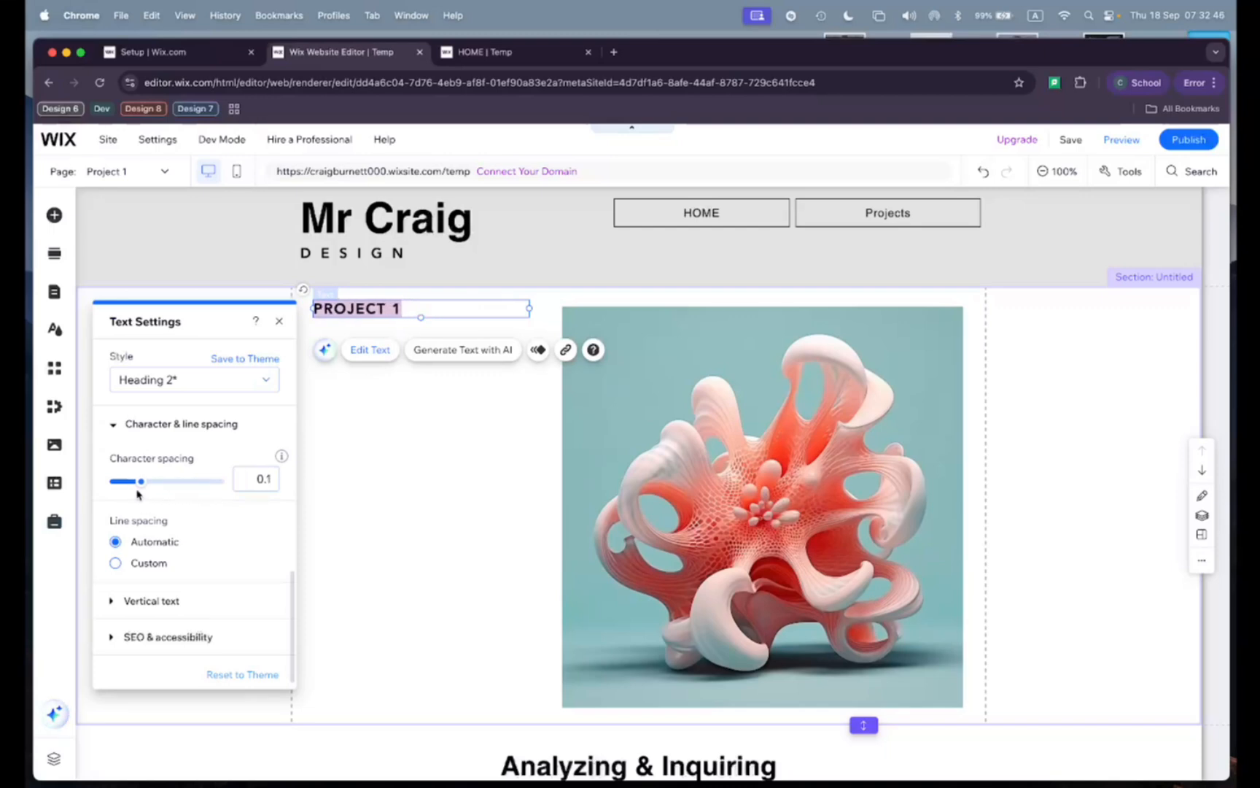
pyautogui.click(280, 324)
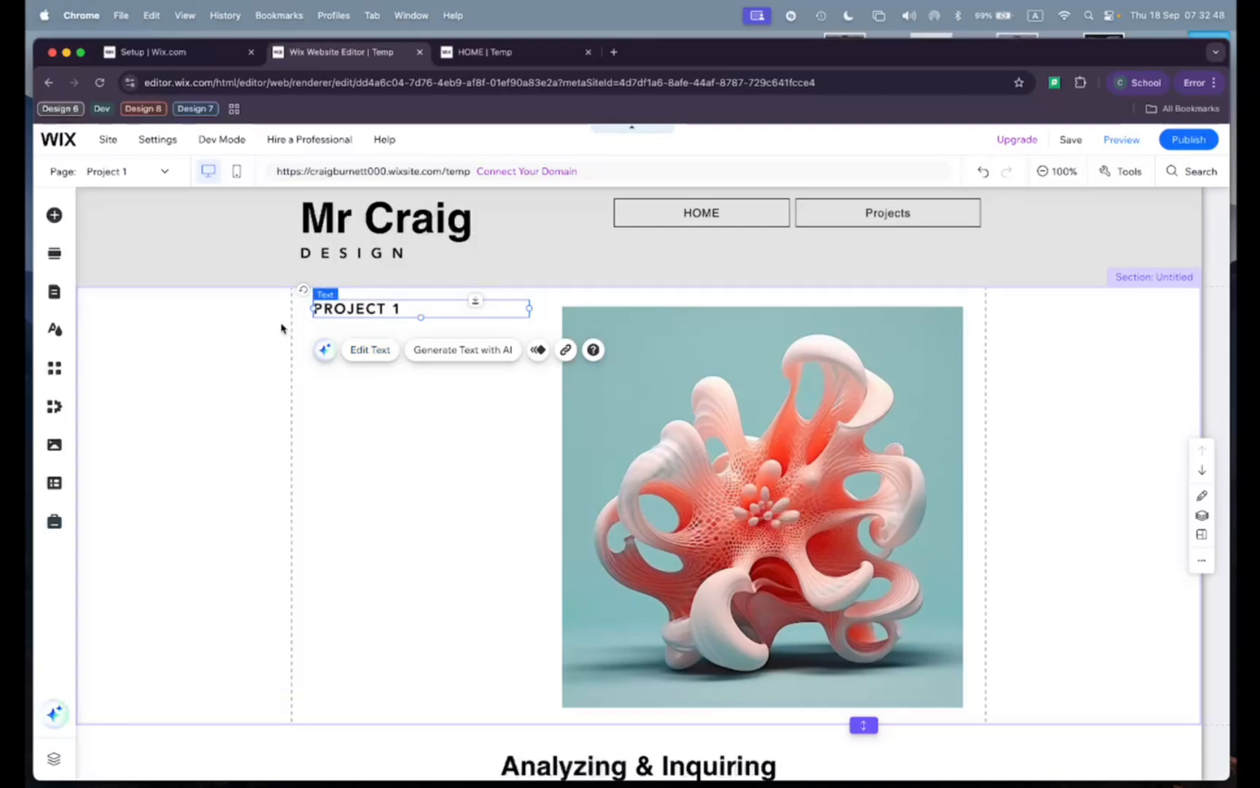
# - Look through the Entrance, Loop and Mouse Effects animation options for the PROJECT 1 heading without applying any
pyautogui.click(538, 351)
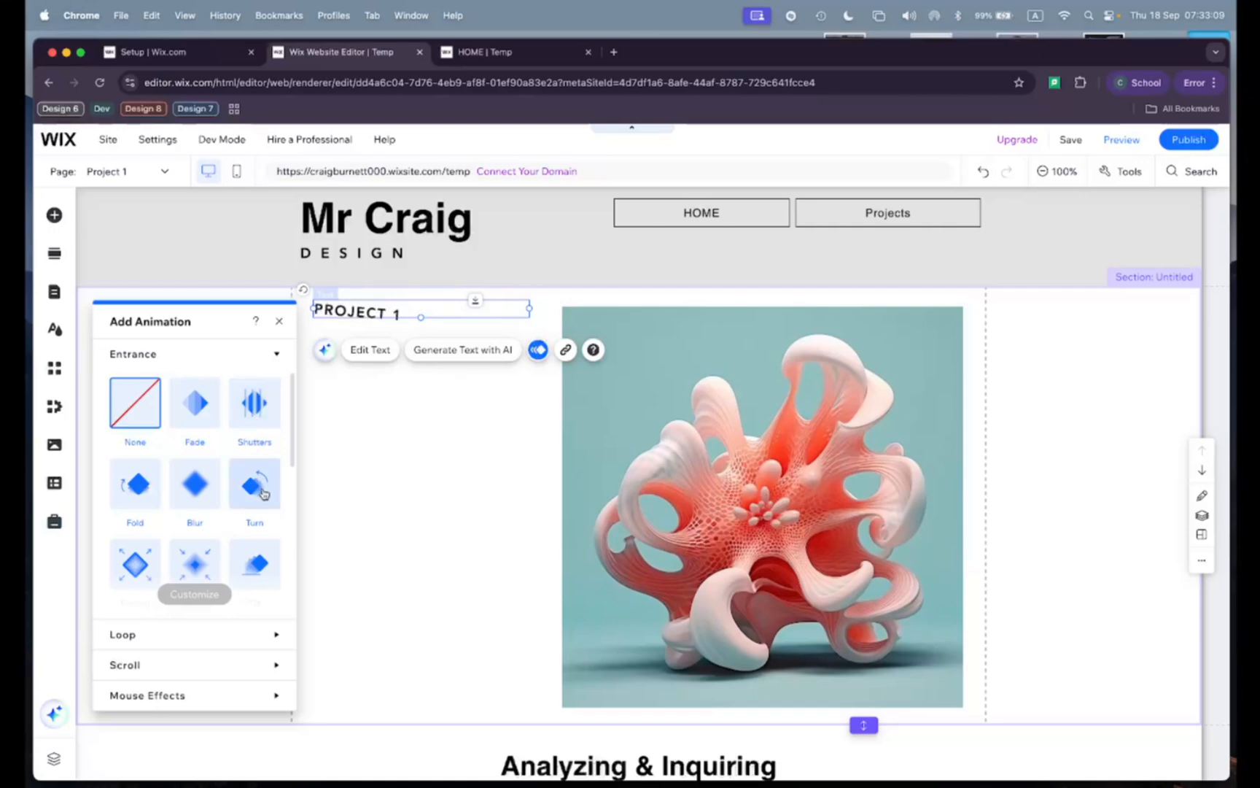
pyautogui.scroll(-2, 259, 491)
pyautogui.scroll(2, 258, 511)
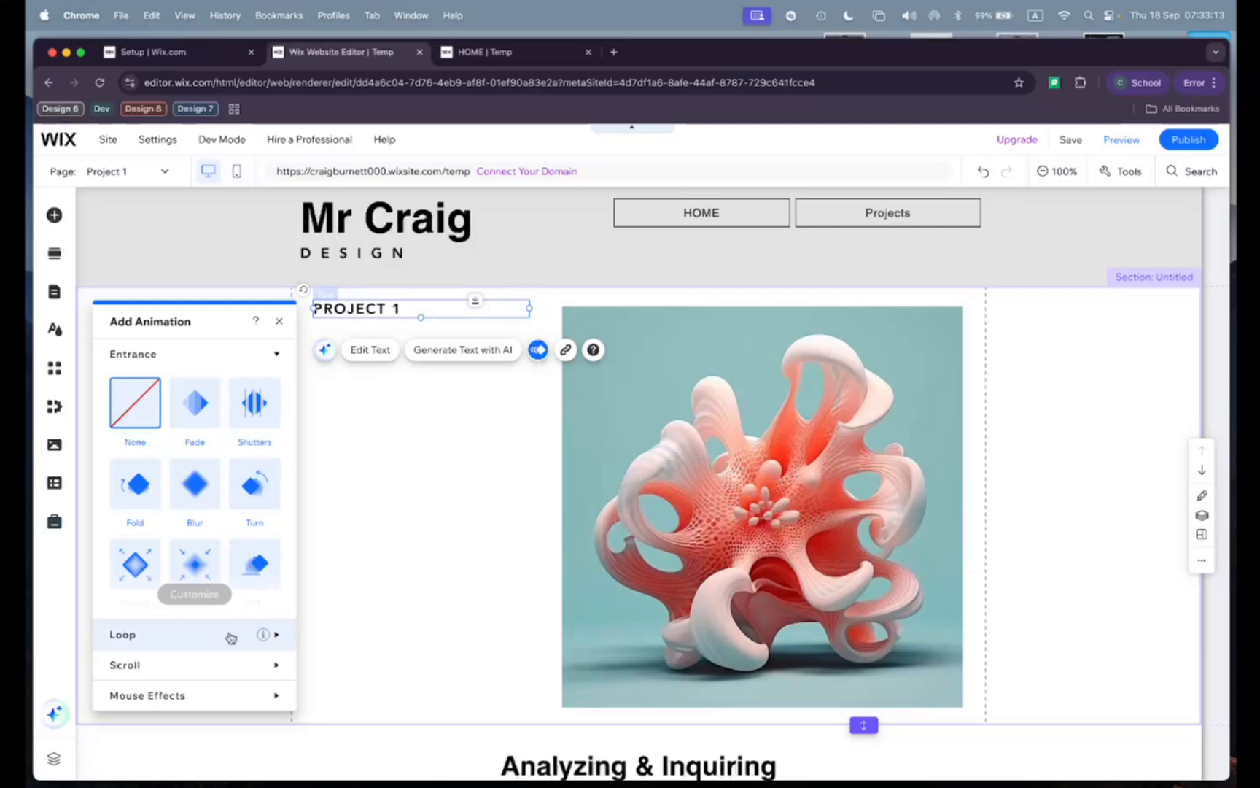
pyautogui.click(205, 638)
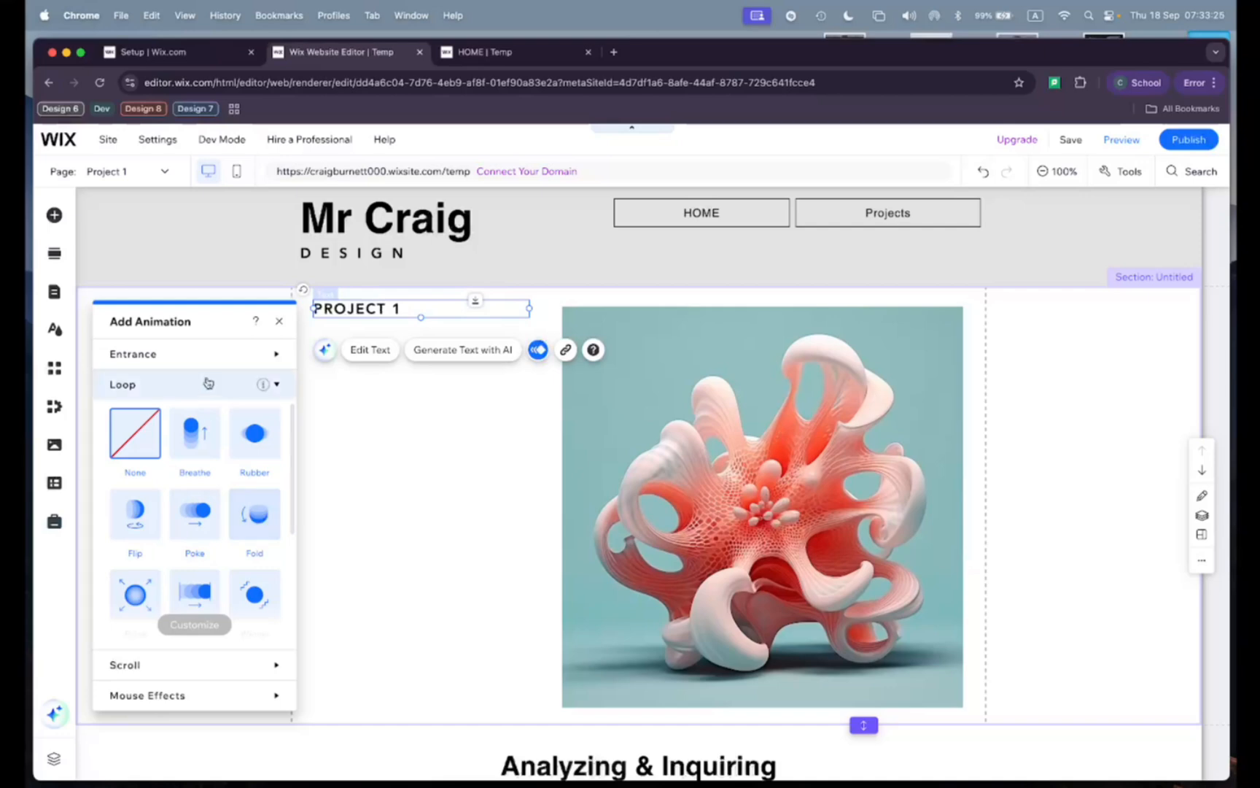
pyautogui.click(228, 384)
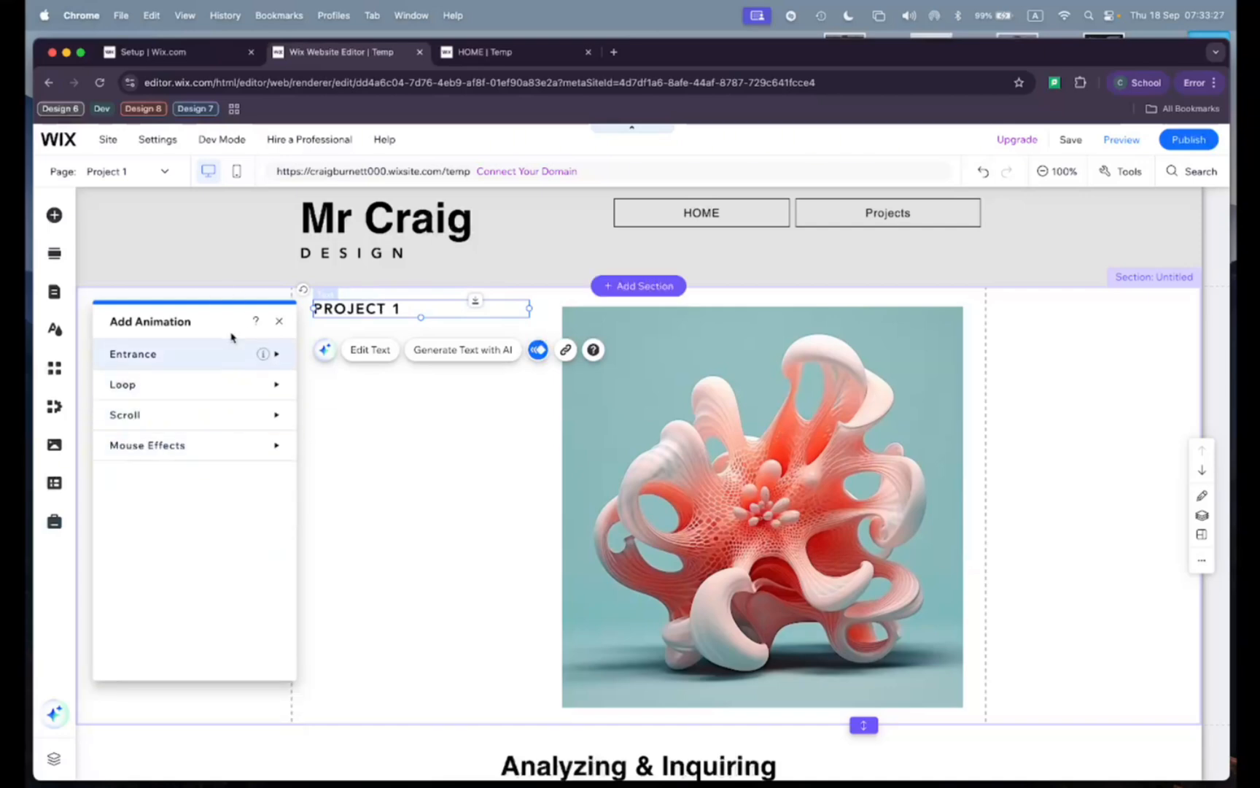
pyautogui.click(203, 451)
pyautogui.click(426, 417)
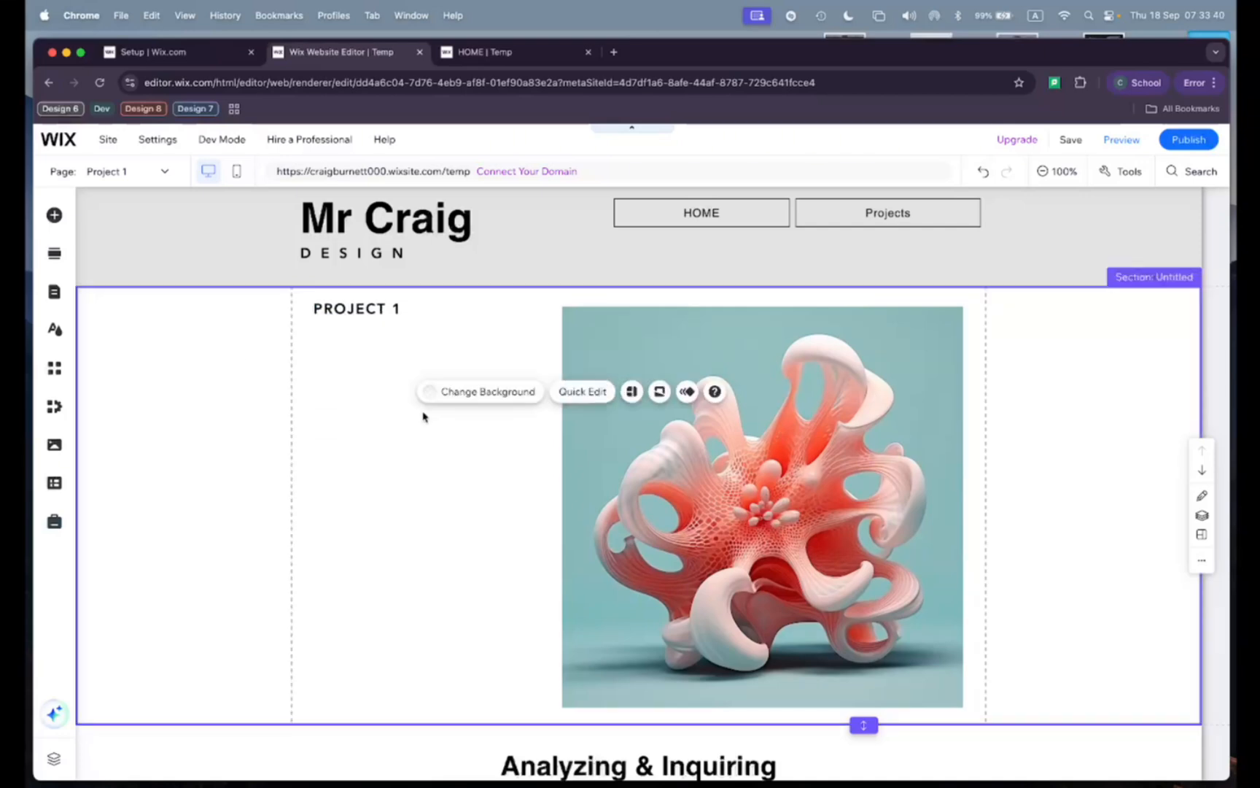
# - Review the flower image's settings for click behaviour, link and alt text, and close them without changes
pyautogui.click(705, 426)
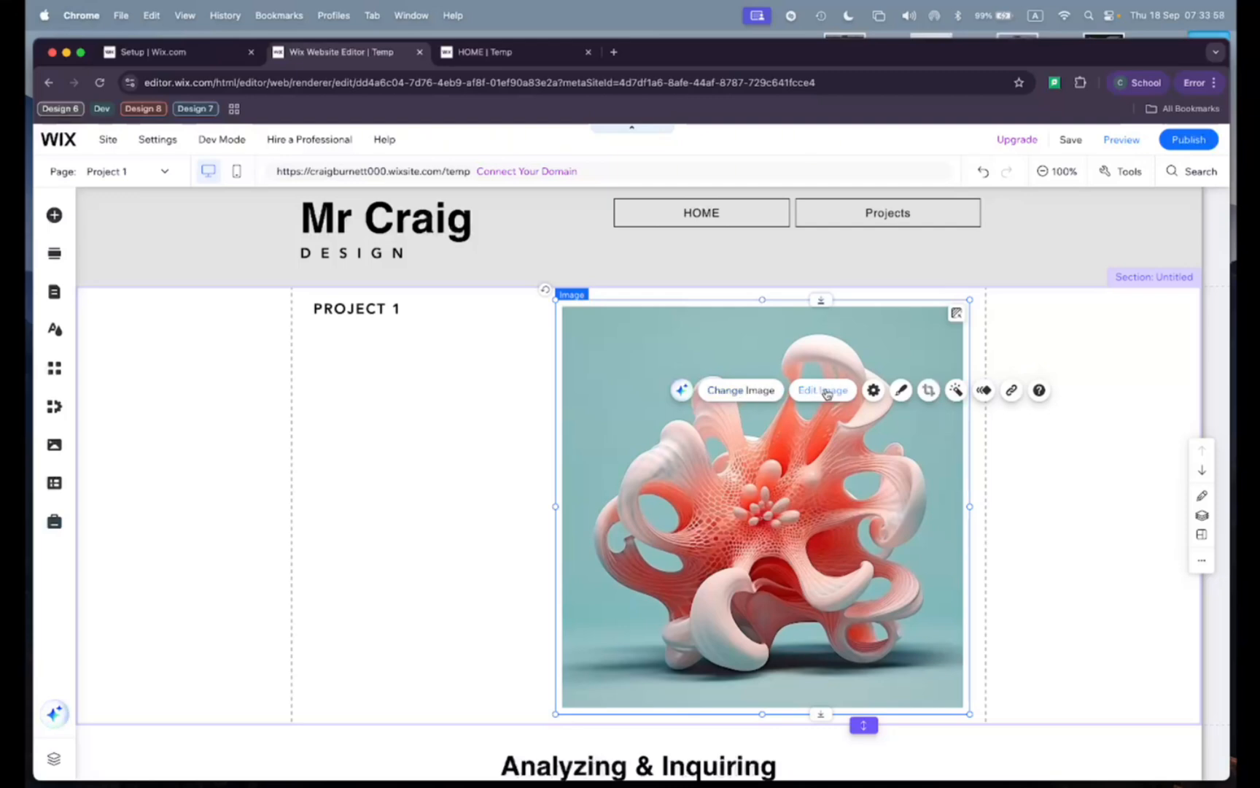
pyautogui.click(873, 391)
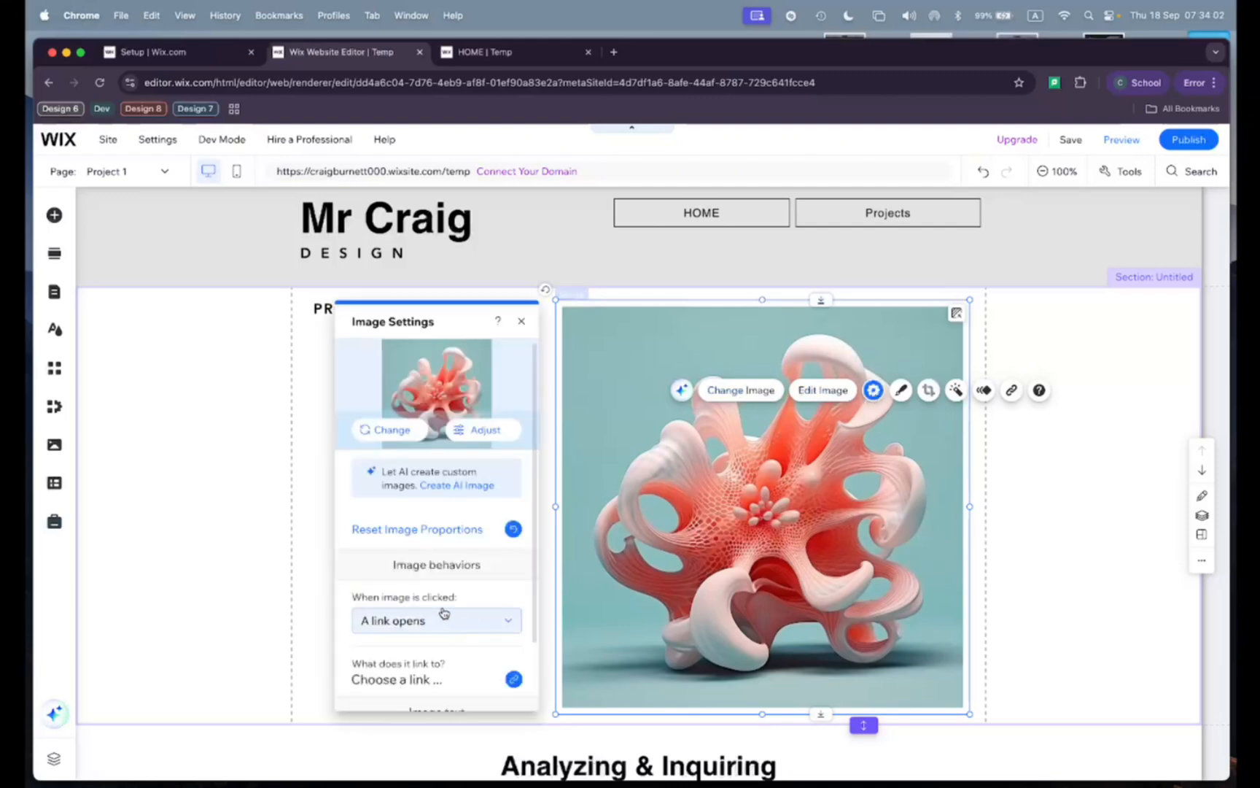
pyautogui.scroll(-2, 444, 611)
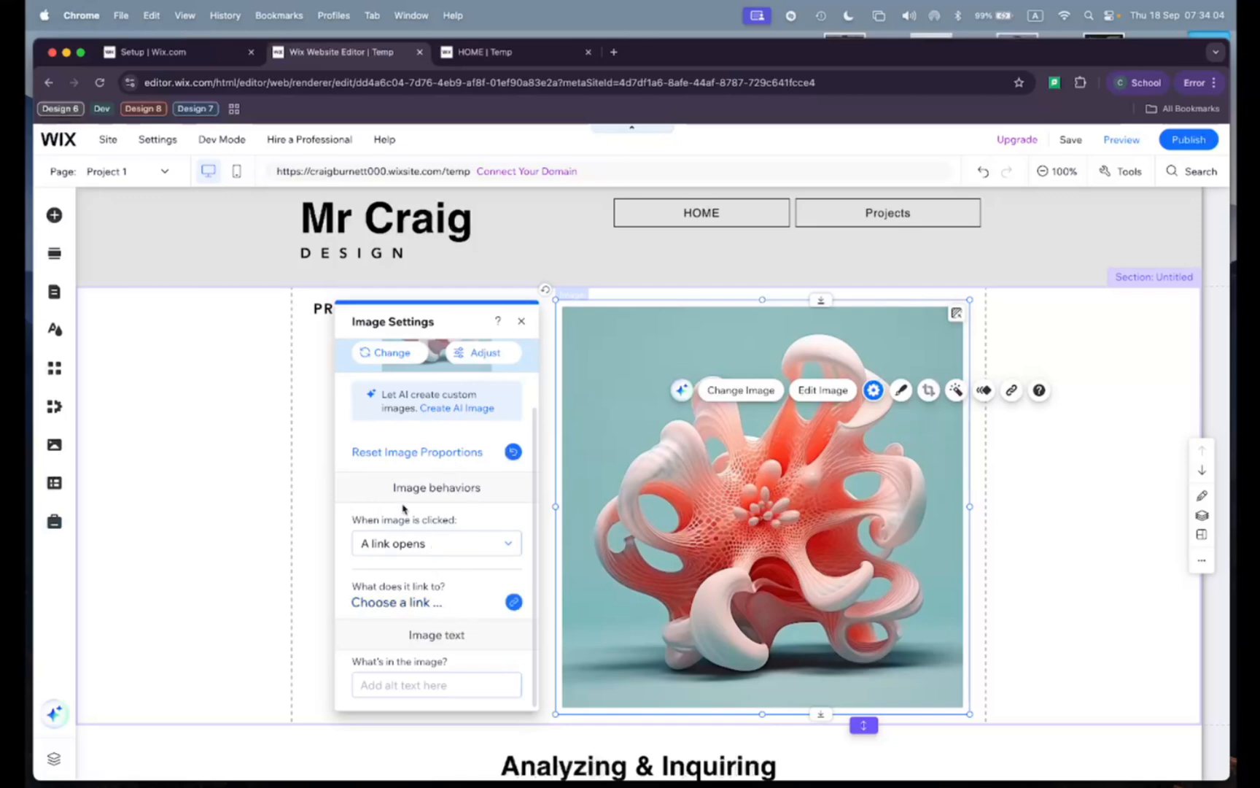
pyautogui.scroll(2, 449, 484)
pyautogui.click(521, 322)
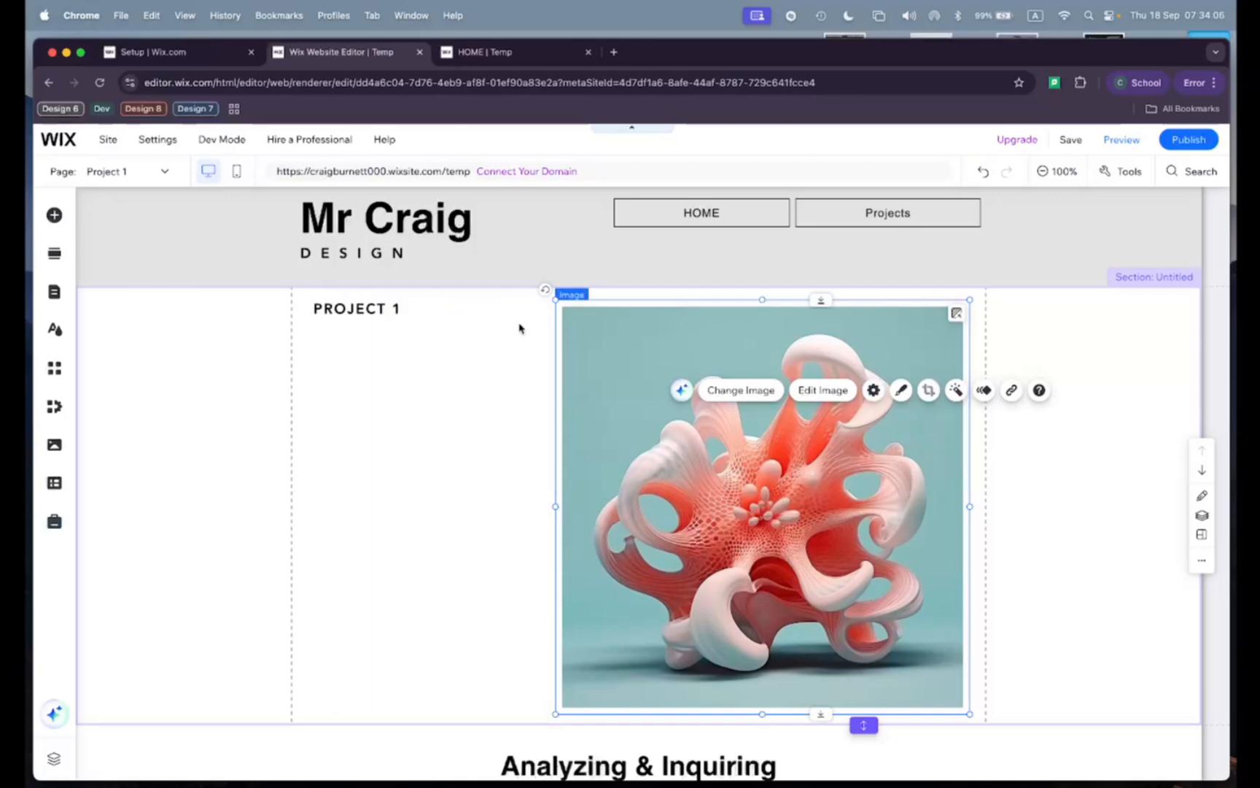
# - Apply the No Frame themed design to the flower image and browse the other available frames
pyautogui.click(902, 391)
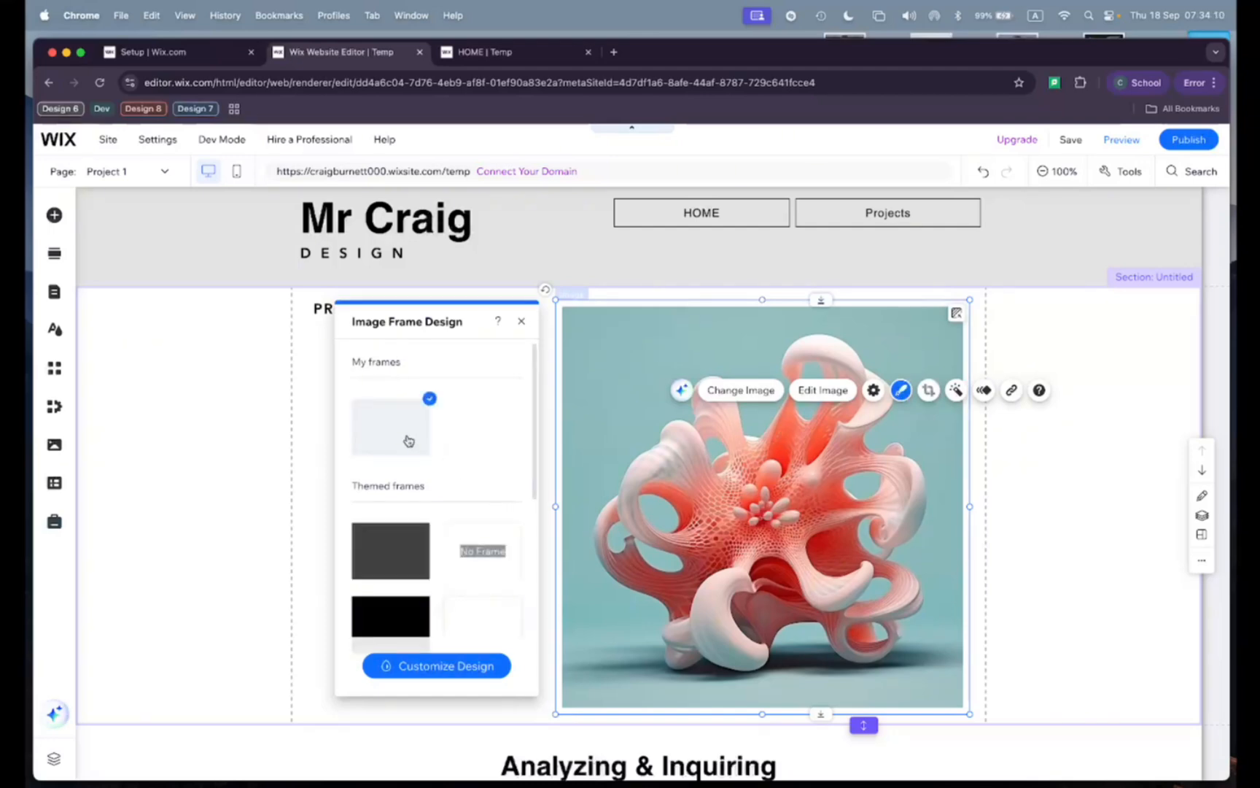
pyautogui.scroll(-4, 408, 439)
pyautogui.click(463, 407)
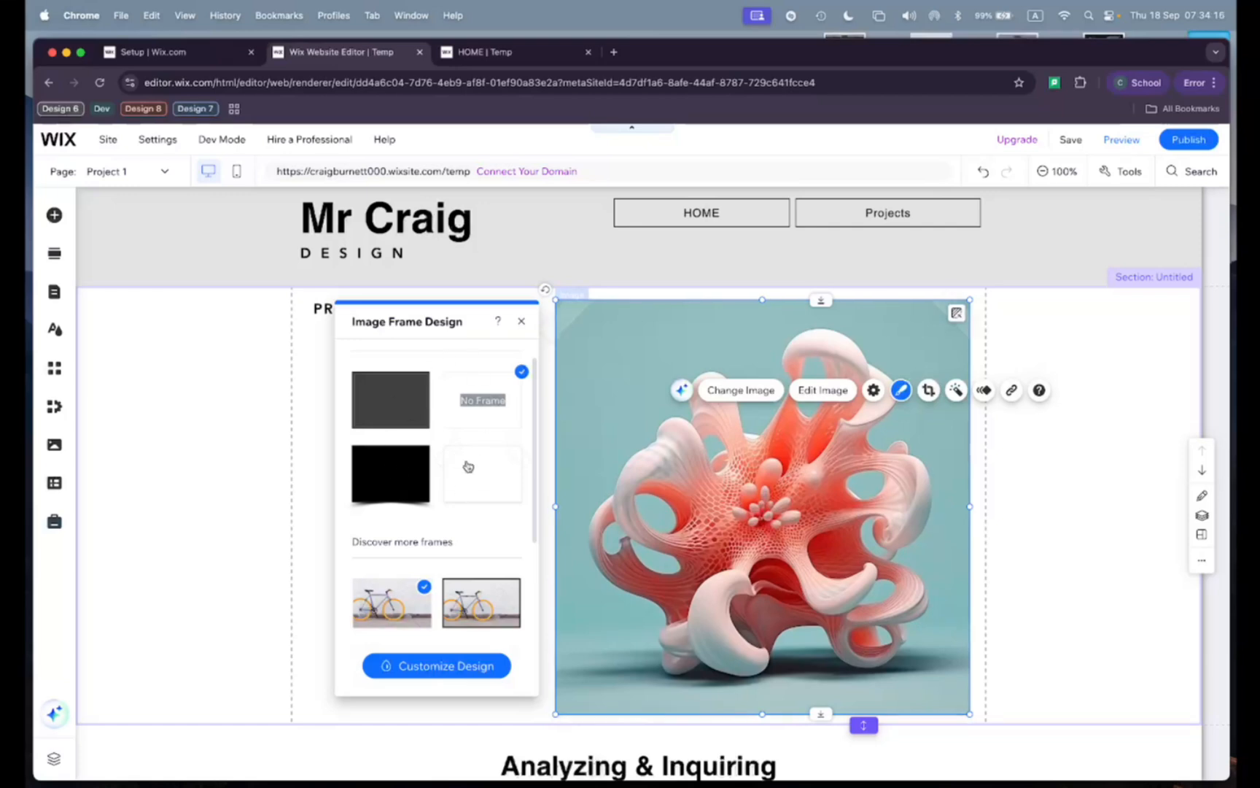
pyautogui.scroll(-5, 461, 474)
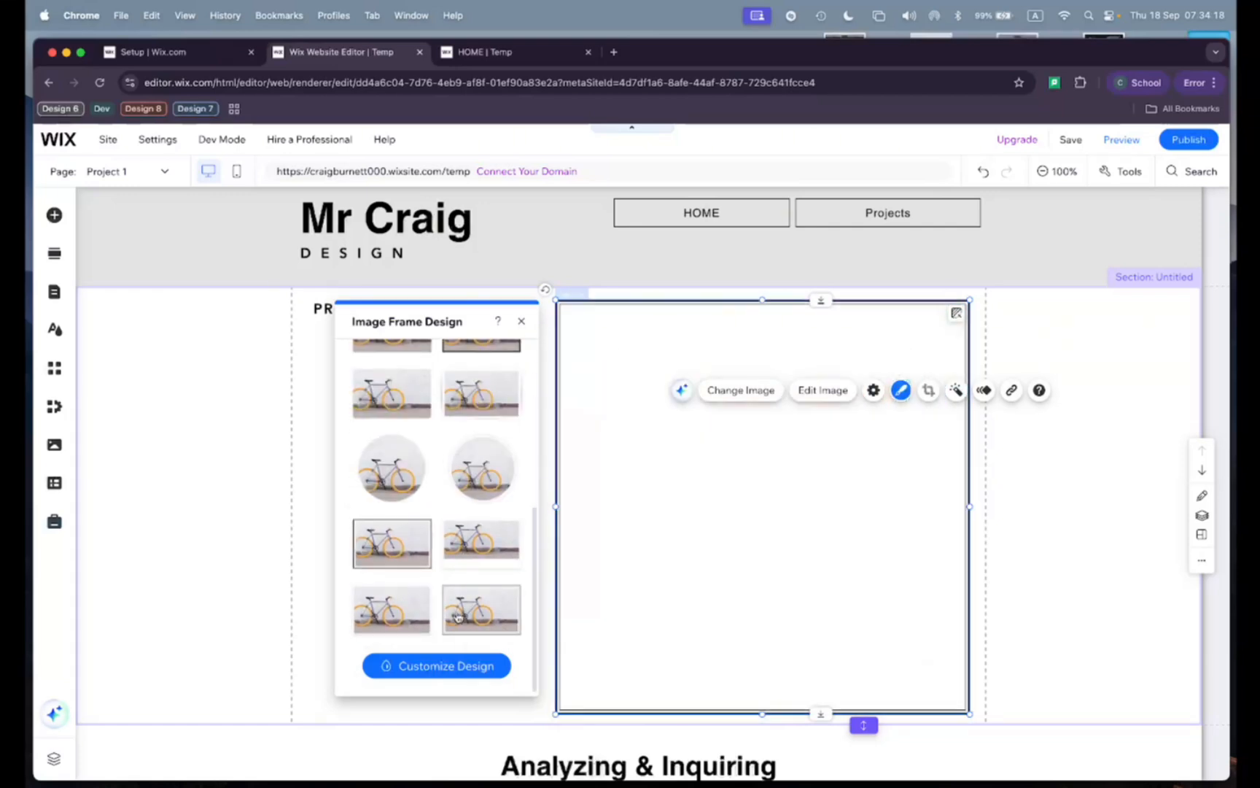
# - Open the image's frame customization and try several presets, including the one with pinned corners
pyautogui.click(431, 669)
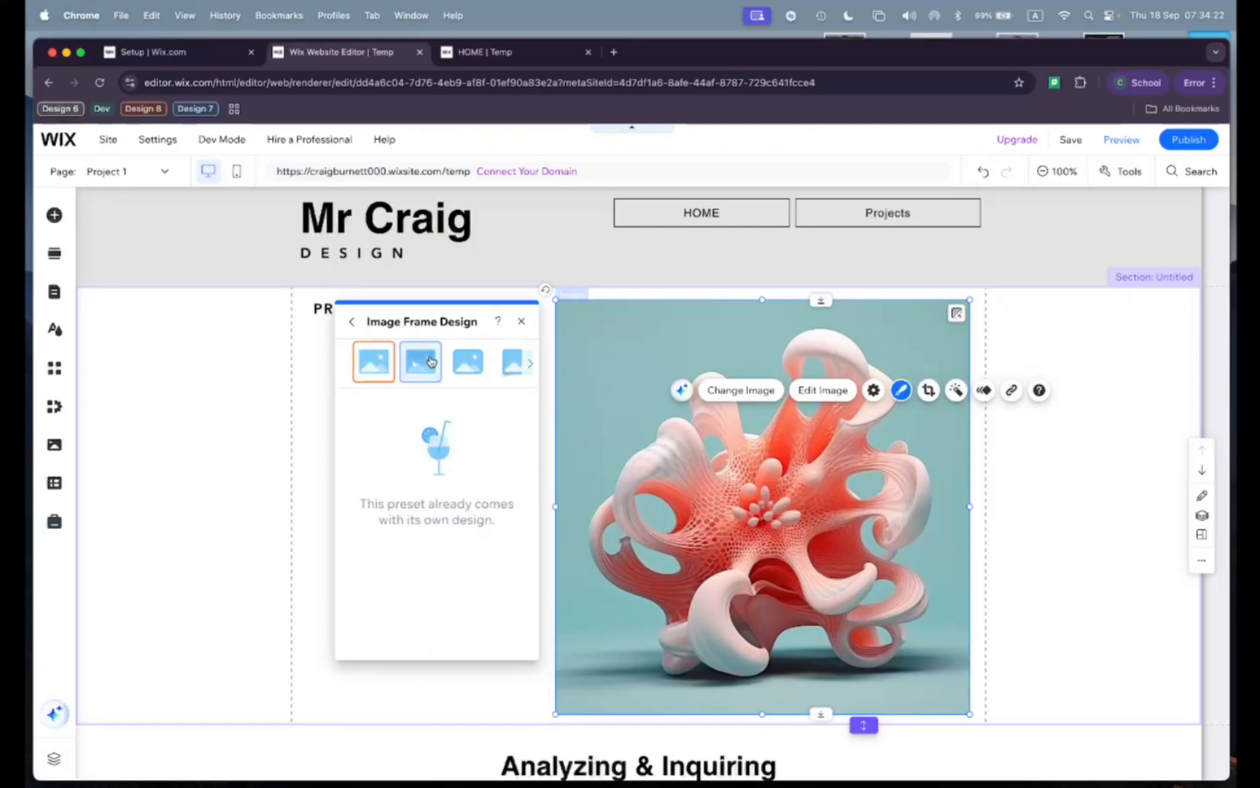
pyautogui.click(528, 363)
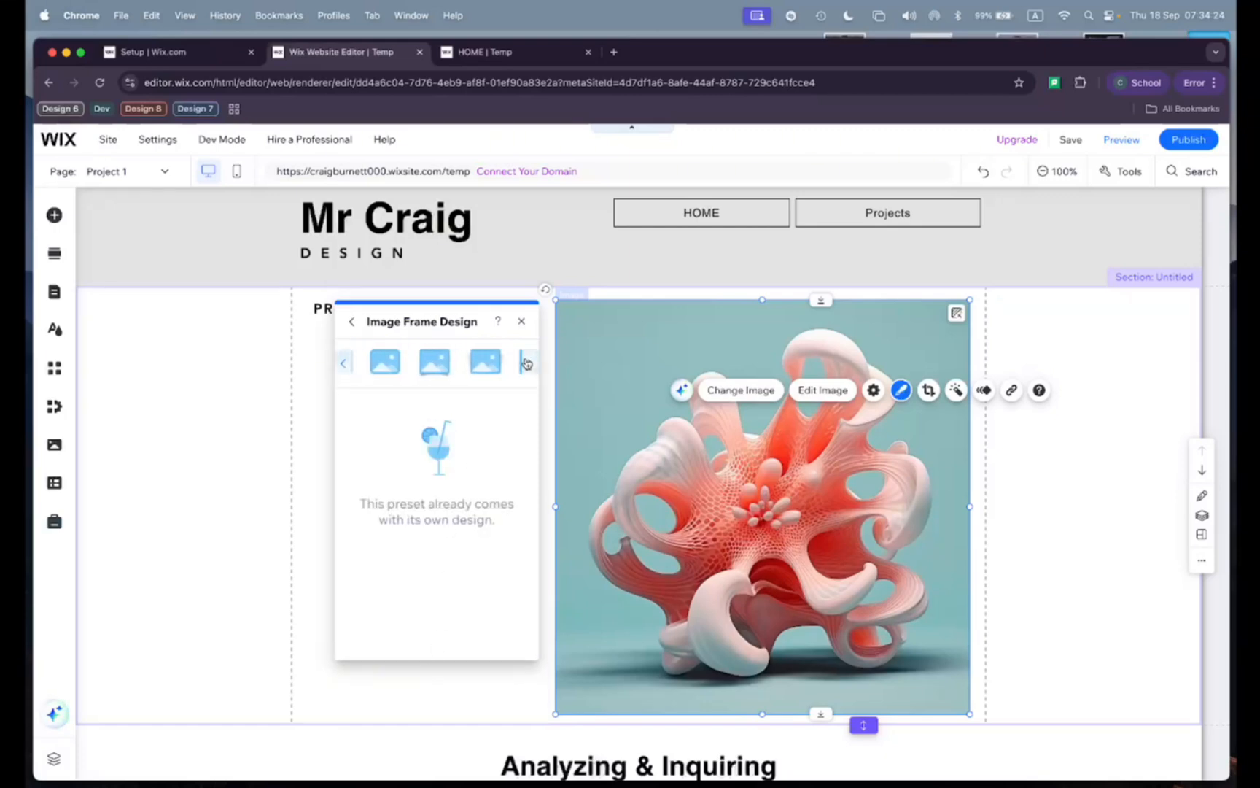
pyautogui.click(526, 363)
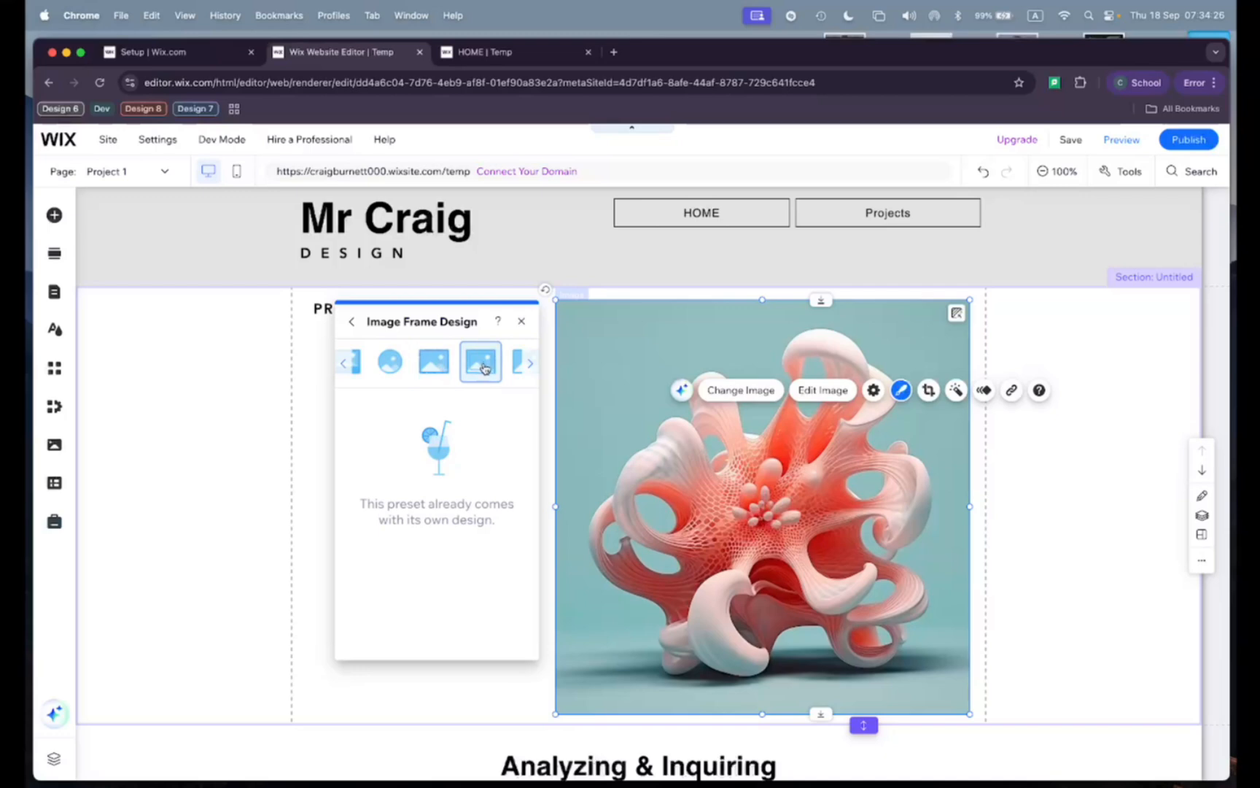
pyautogui.click(390, 361)
pyautogui.click(530, 362)
pyautogui.click(391, 361)
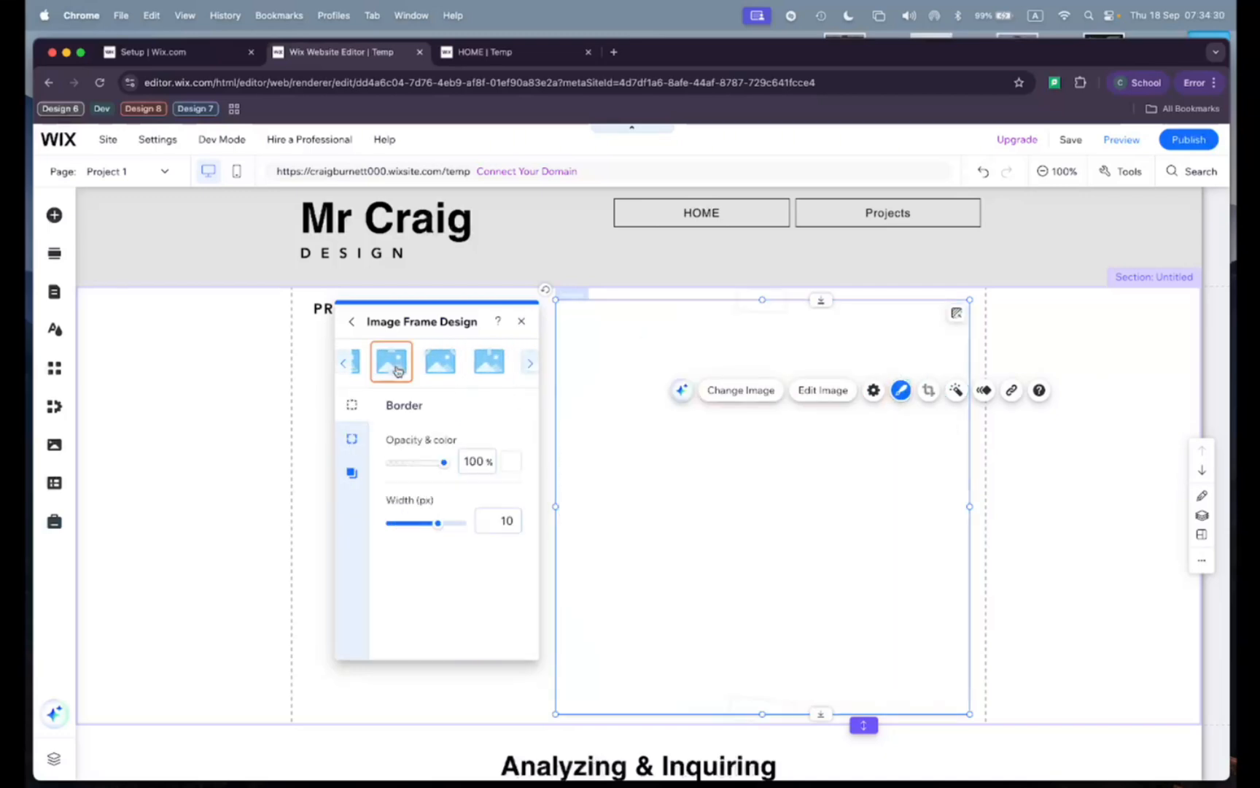
pyautogui.click(527, 363)
pyautogui.click(398, 364)
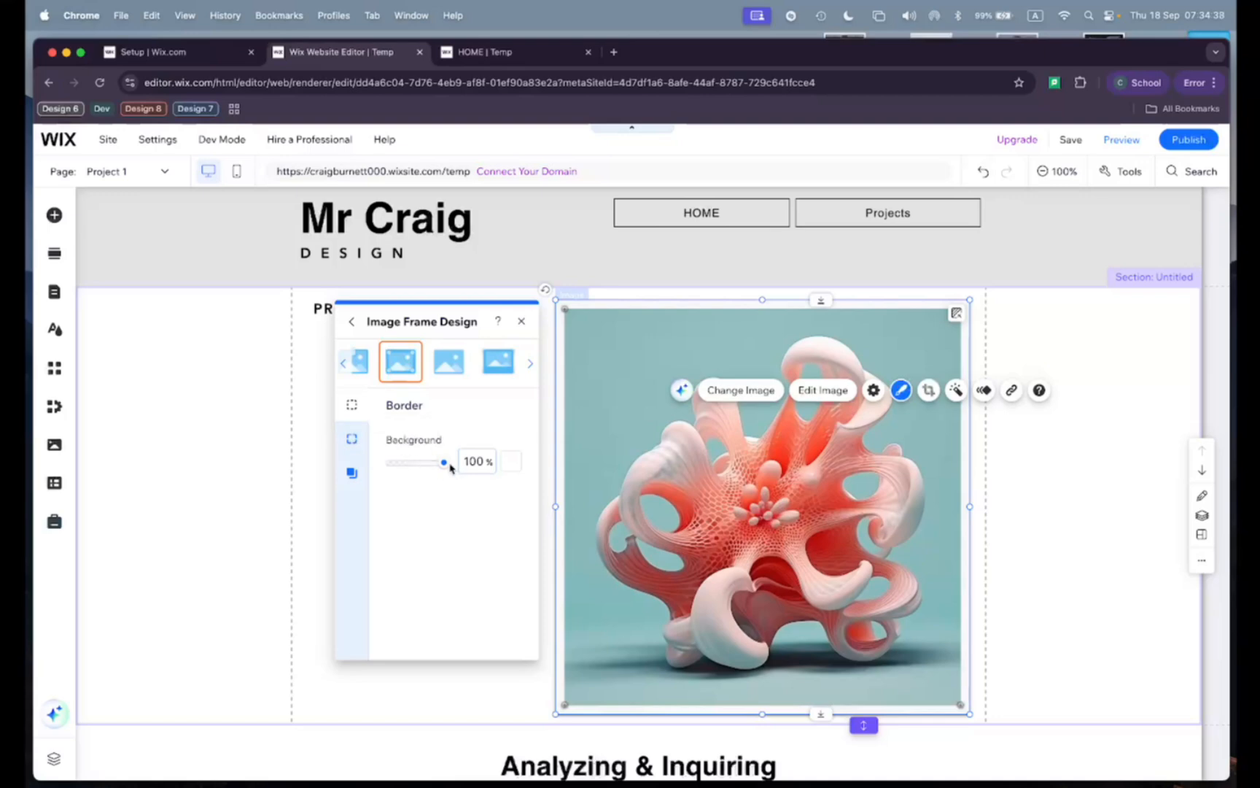
# - Try corner radii of 20 px and 50 px on the flower image's frame and set the radius back to 2 px
pyautogui.click(352, 439)
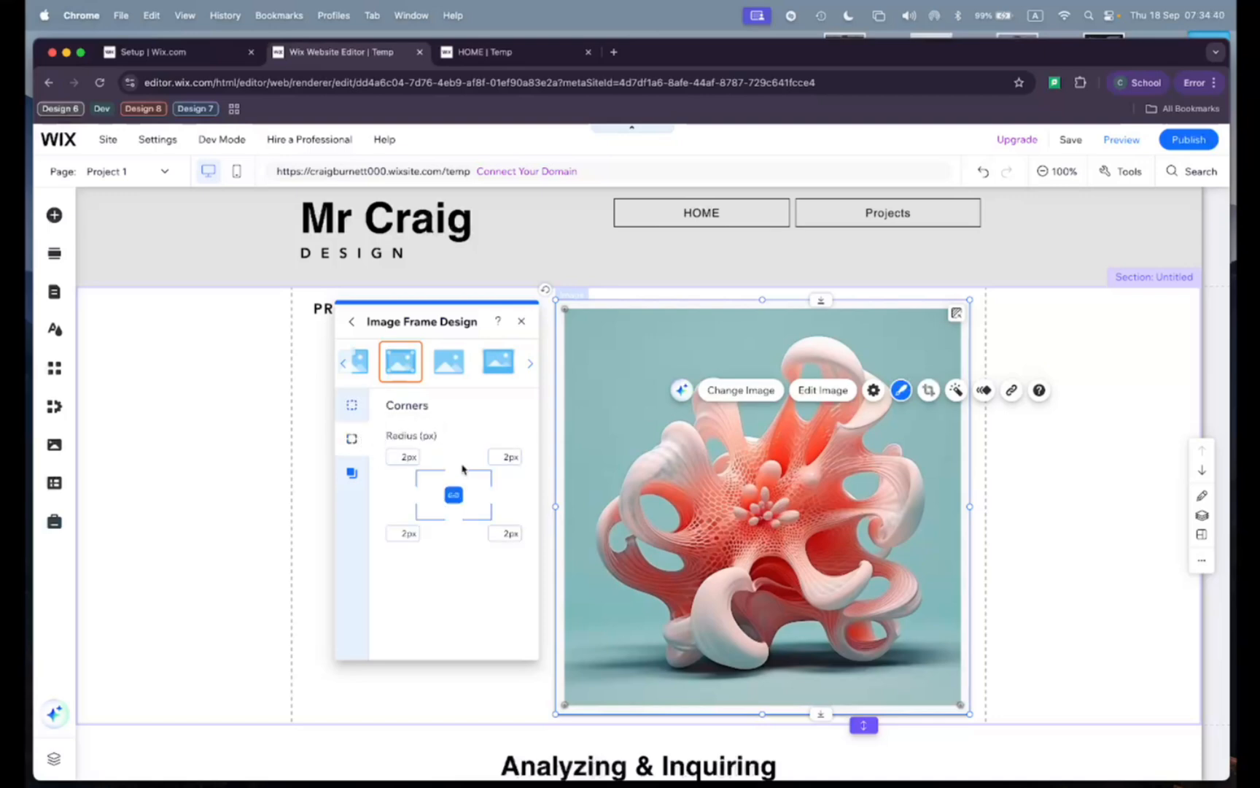
pyautogui.click(505, 457)
pyautogui.write('0')
pyautogui.press('Return')
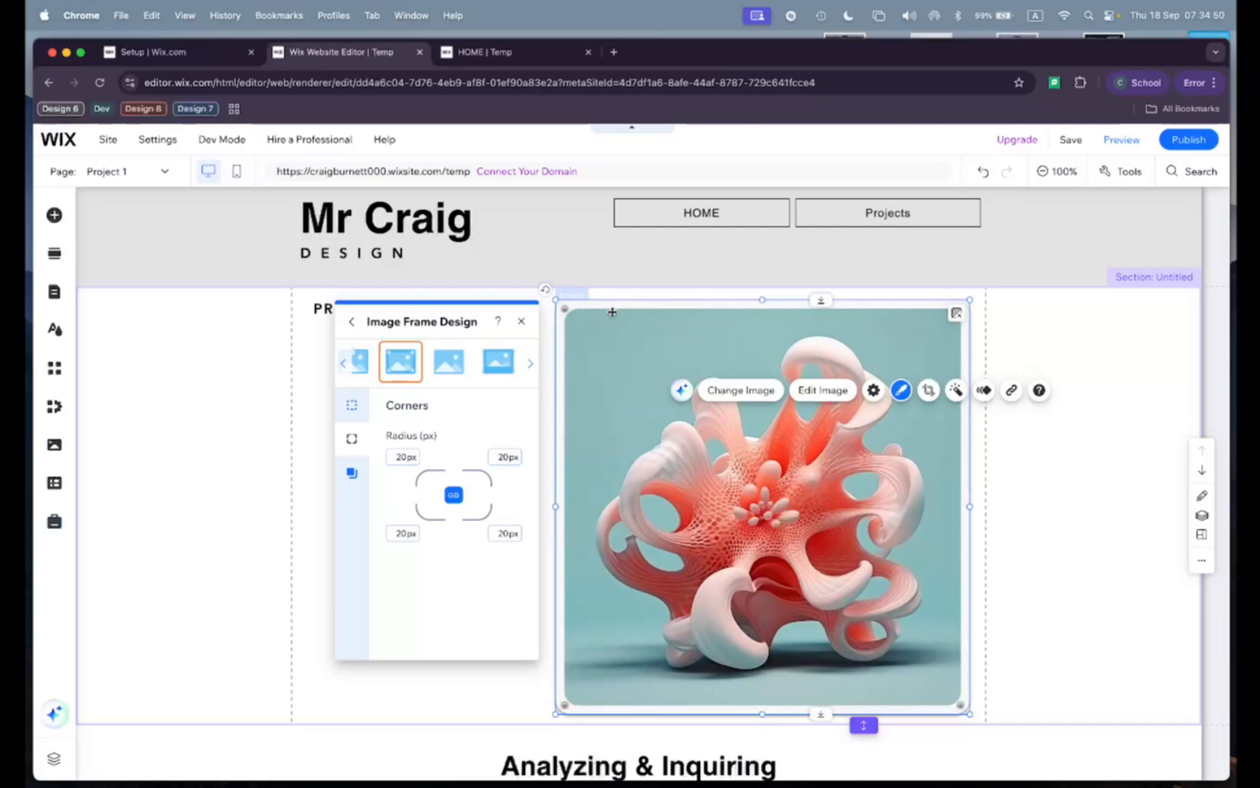
pyautogui.click(501, 452)
pyautogui.press('BackSpace')
pyautogui.press('BackSpace')
pyautogui.write('50')
pyautogui.press('Return')
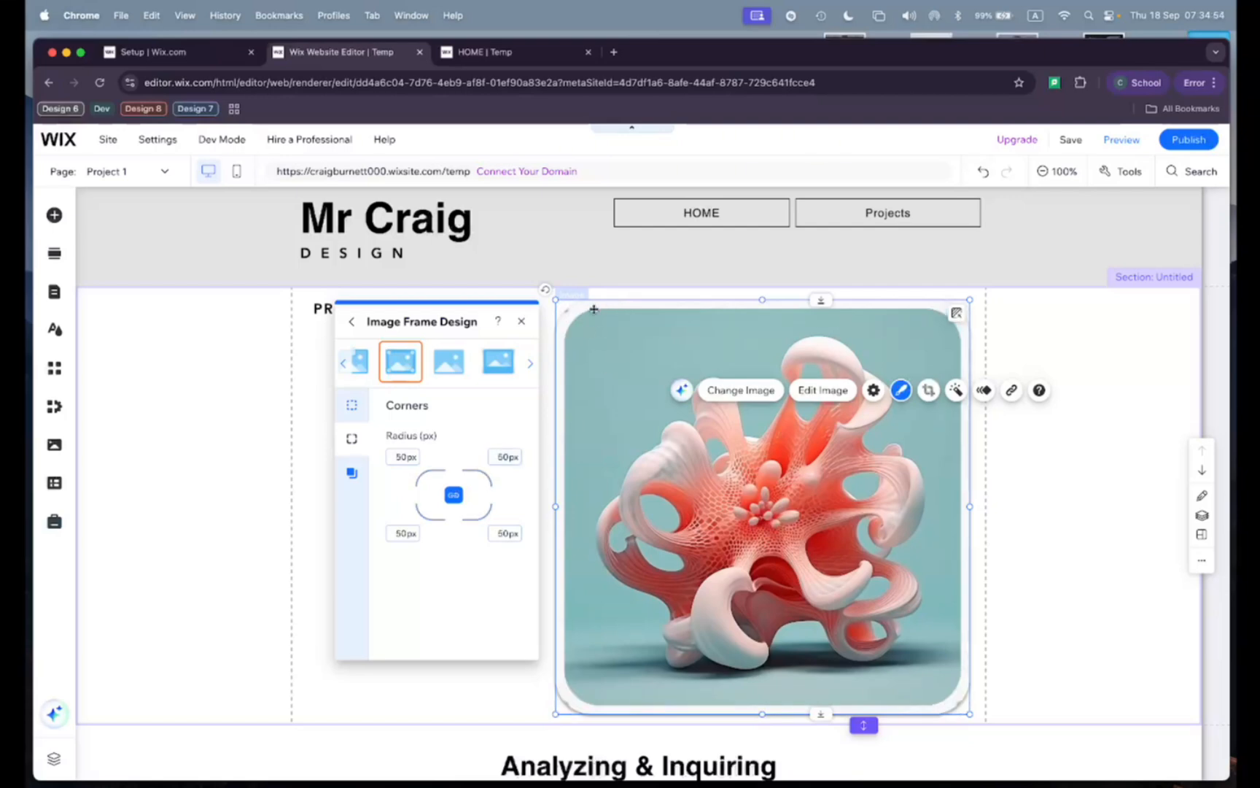
pyautogui.click(510, 456)
pyautogui.write('2')
pyautogui.press('Return')
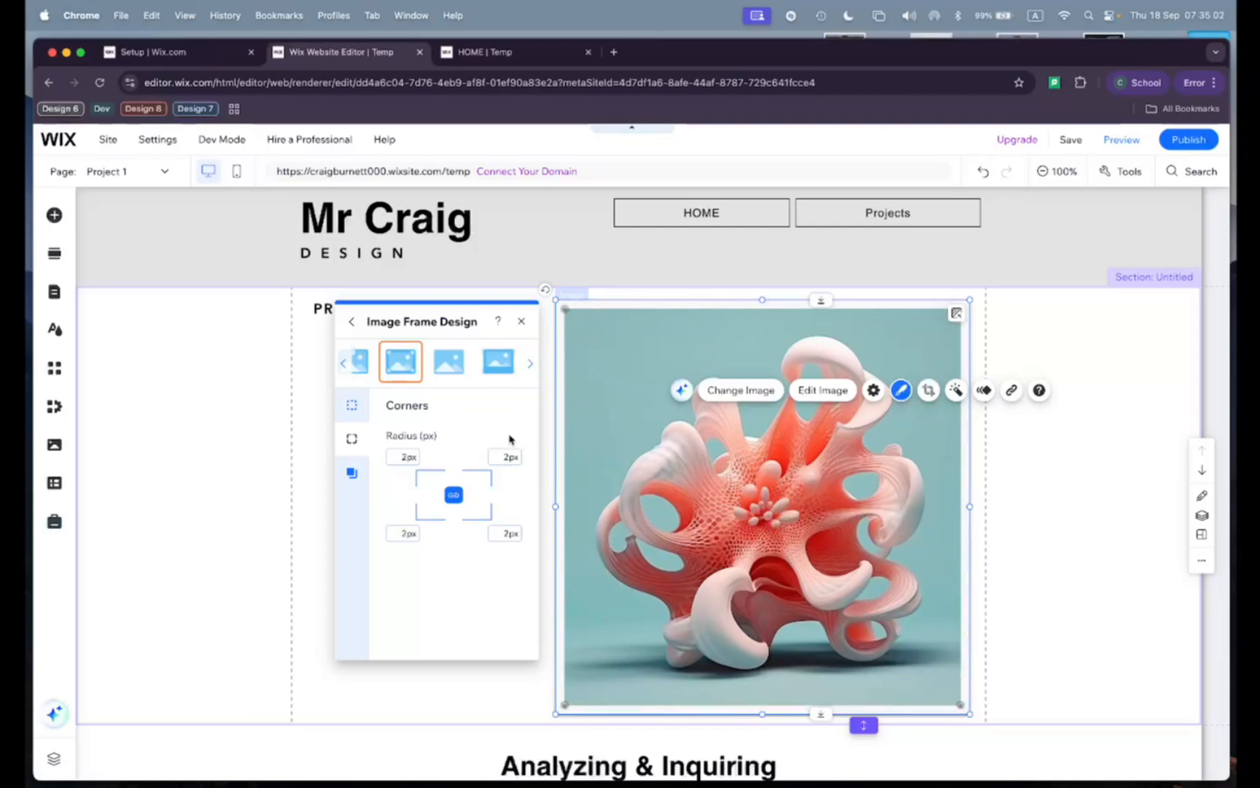
# - Return the flower image to the first, frameless preset and close the frame design
pyautogui.click(358, 414)
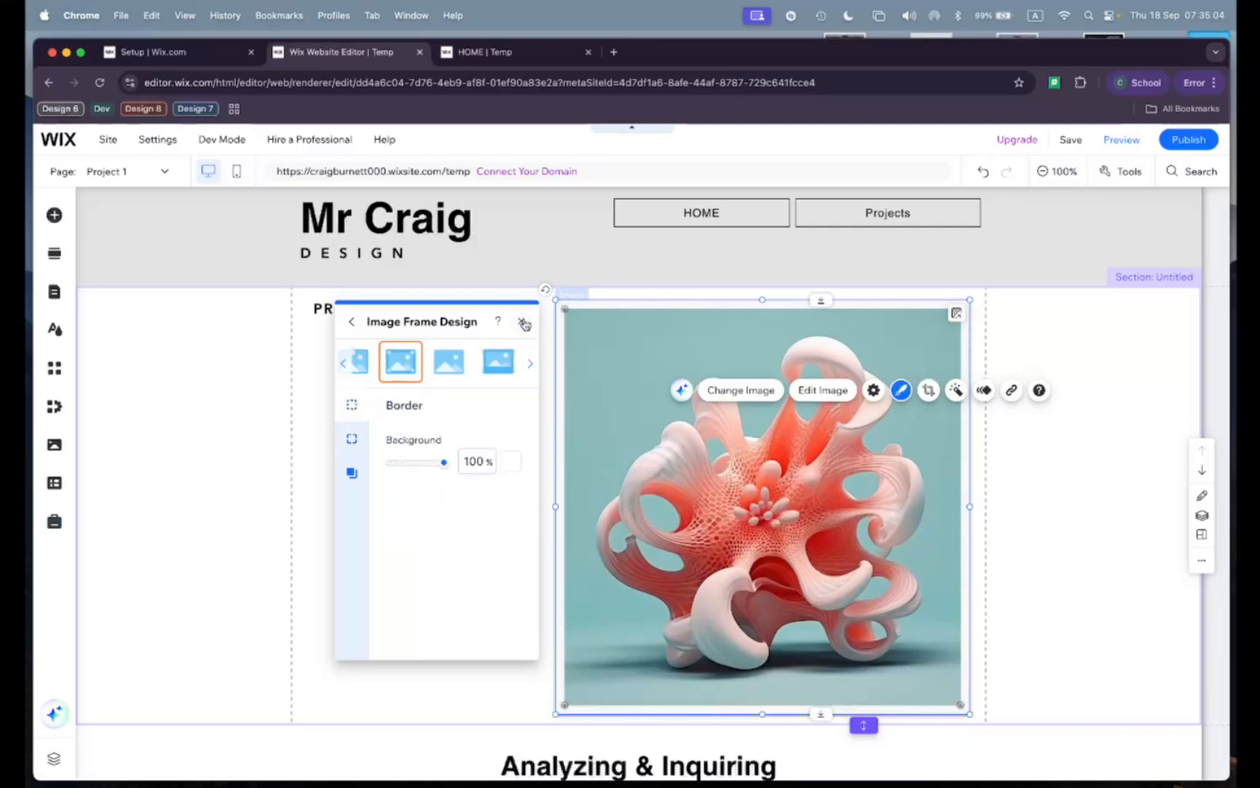
pyautogui.click(344, 364)
pyautogui.click(346, 369)
pyautogui.click(346, 369)
pyautogui.click(345, 369)
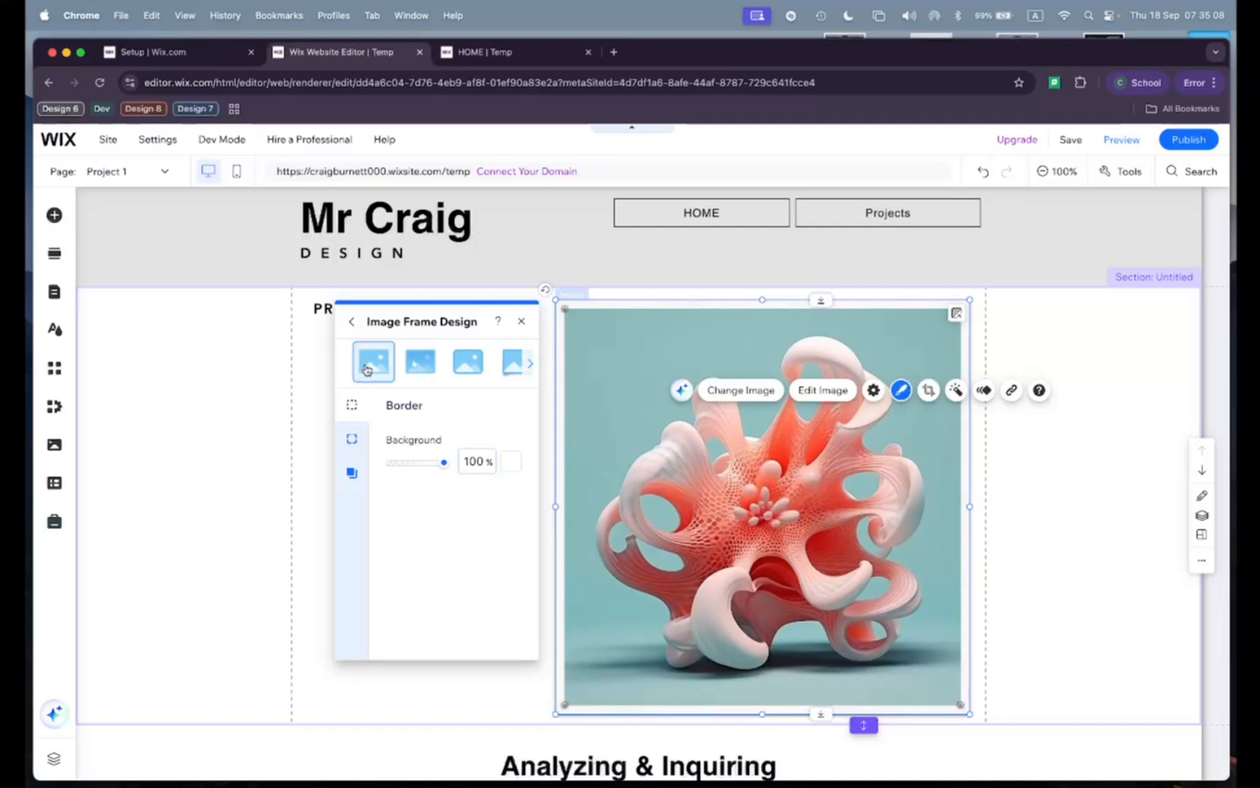
pyautogui.click(365, 369)
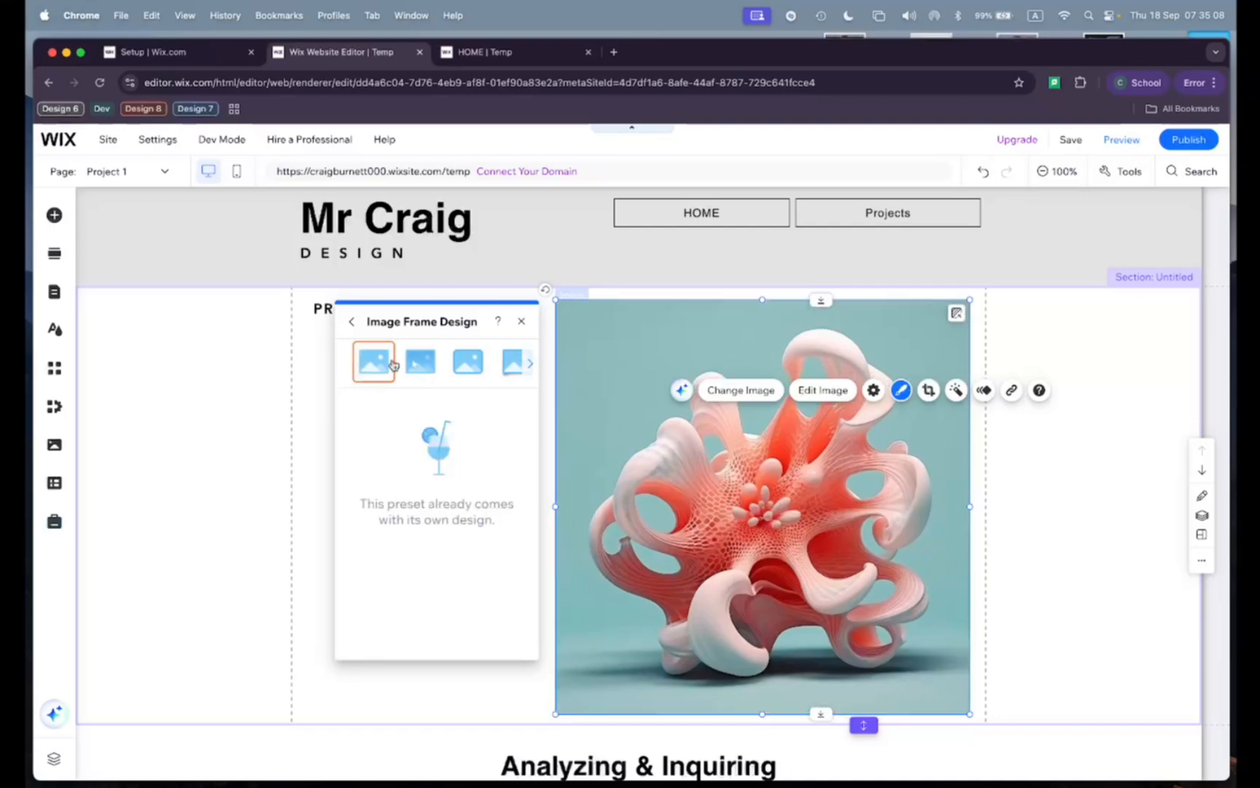
pyautogui.click(522, 321)
pyautogui.click(499, 415)
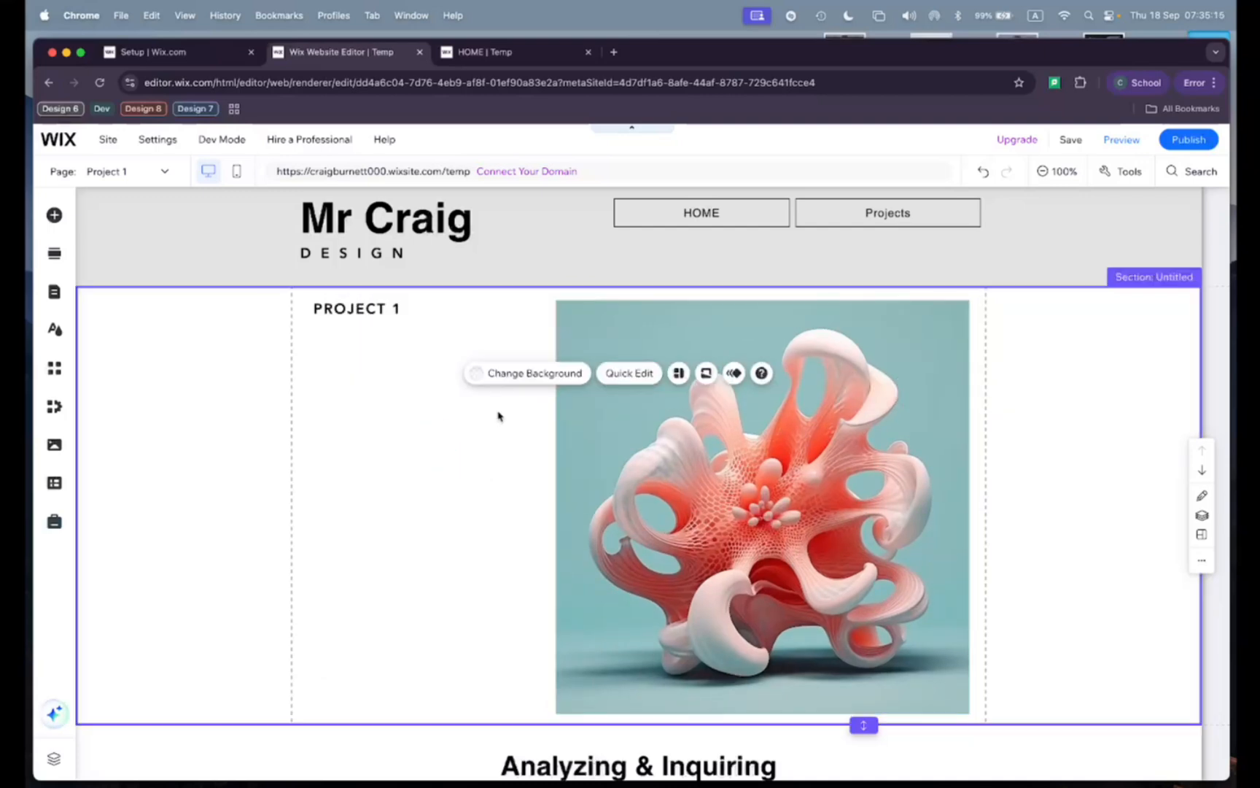
# - Try the snowy mountain video as the PROJECT 1 section's background and replace it with the citrus fruit image
pyautogui.scroll(-2, 499, 415)
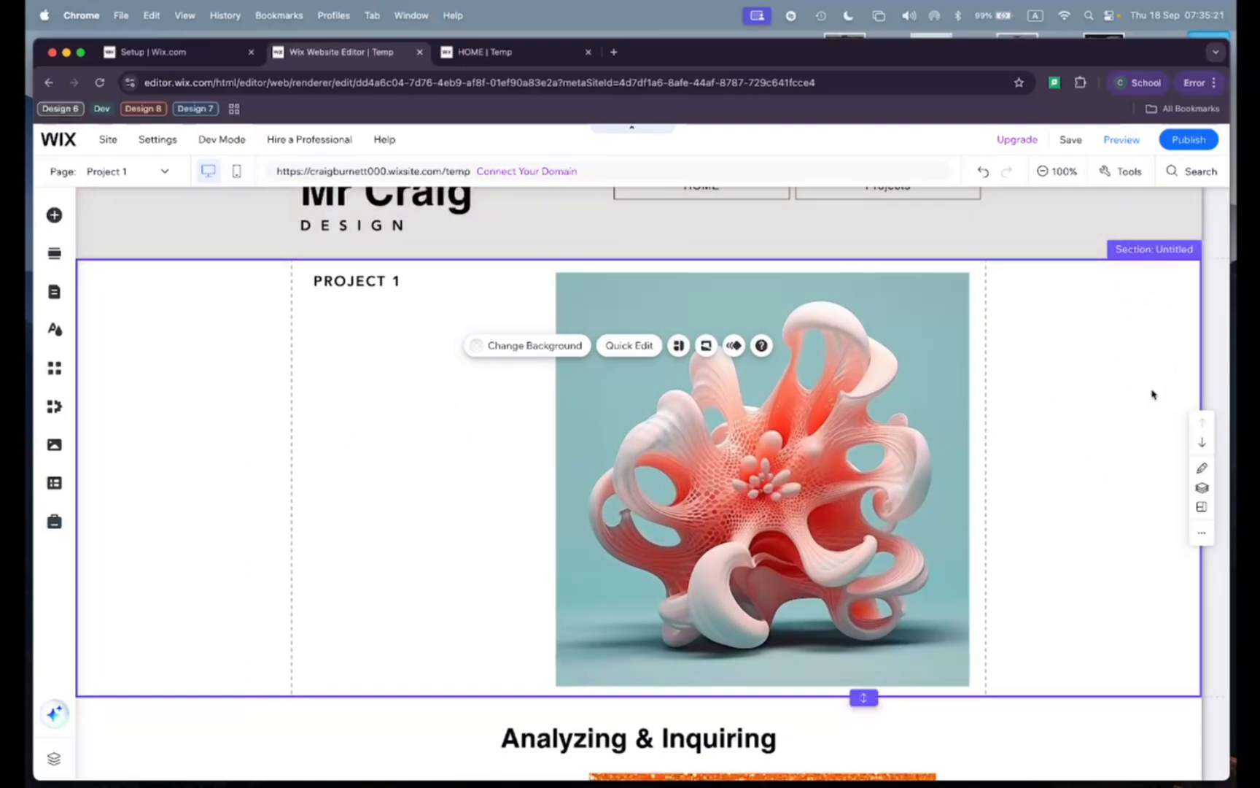
pyautogui.click(1080, 350)
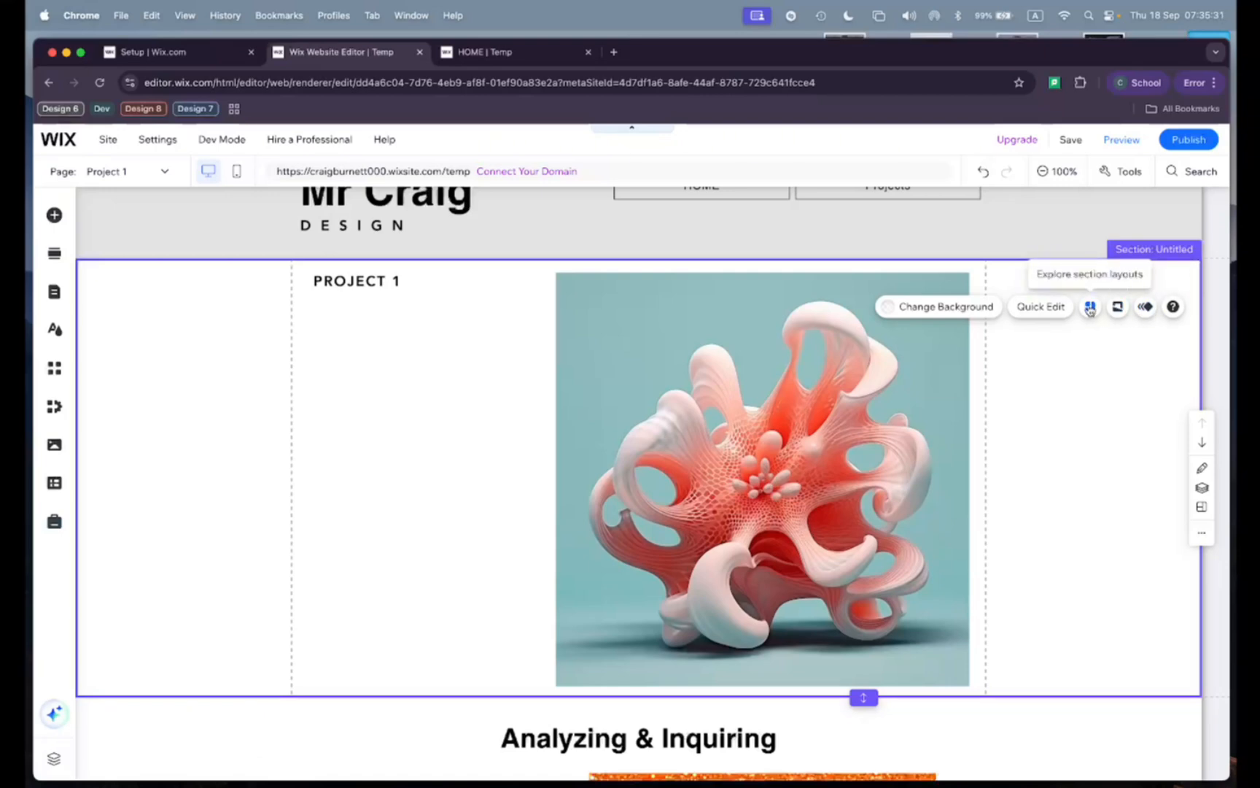
pyautogui.click(967, 307)
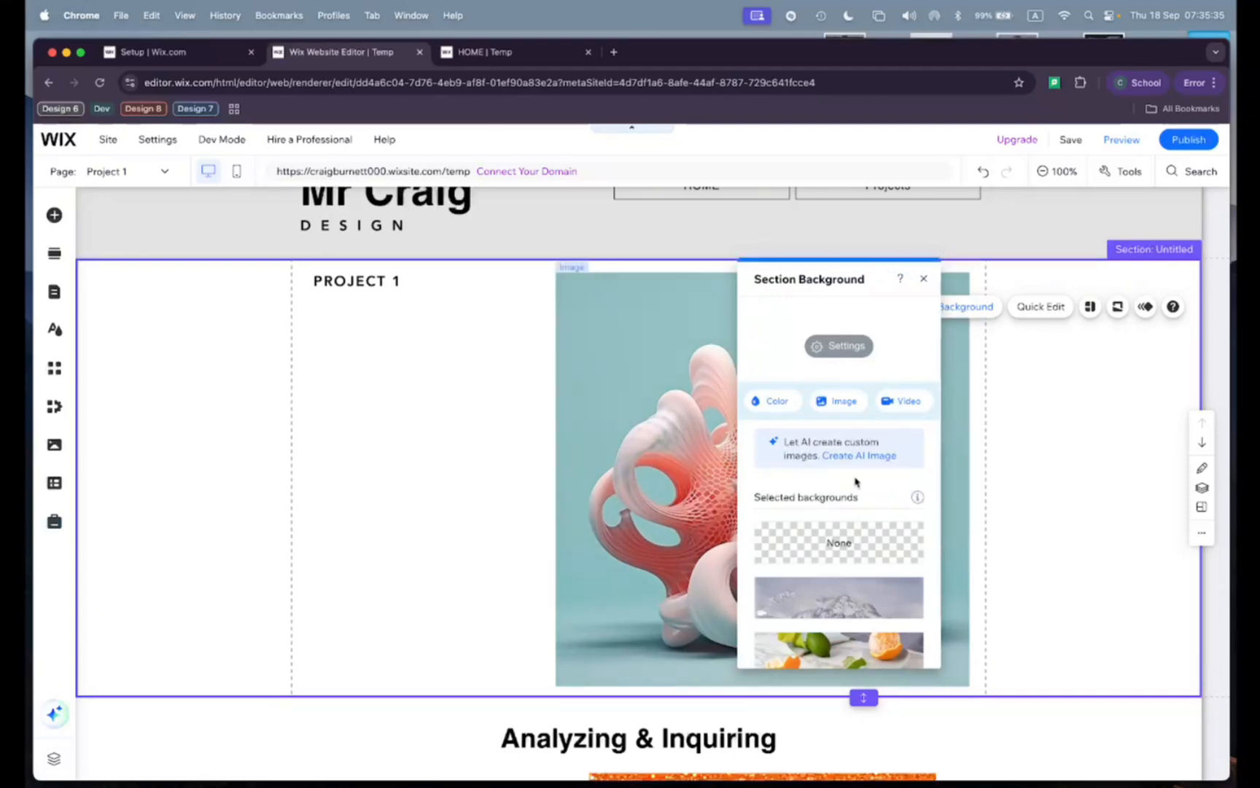
pyautogui.scroll(-2, 855, 481)
pyautogui.scroll(2, 855, 482)
pyautogui.click(851, 606)
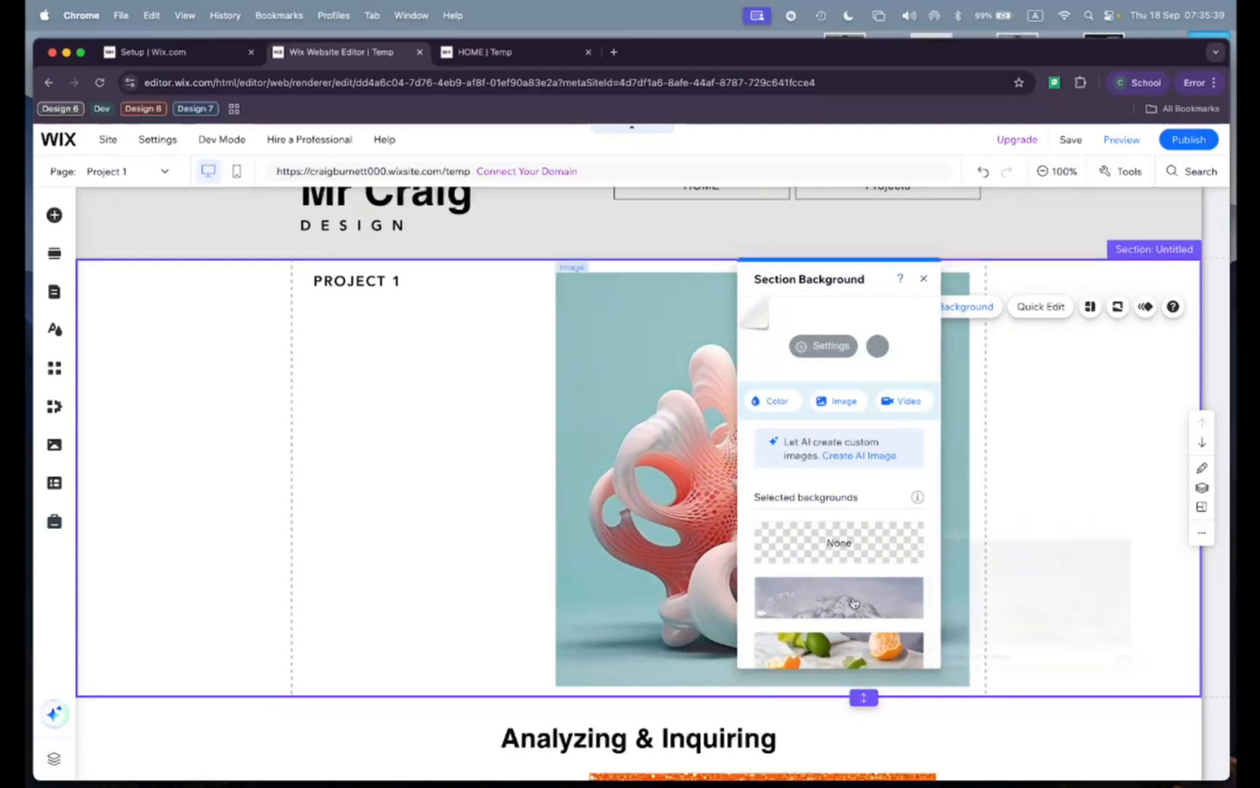
pyautogui.scroll(1, 1021, 509)
pyautogui.scroll(-2, 1021, 509)
pyautogui.scroll(1, 1021, 509)
pyautogui.scroll(-2, 816, 508)
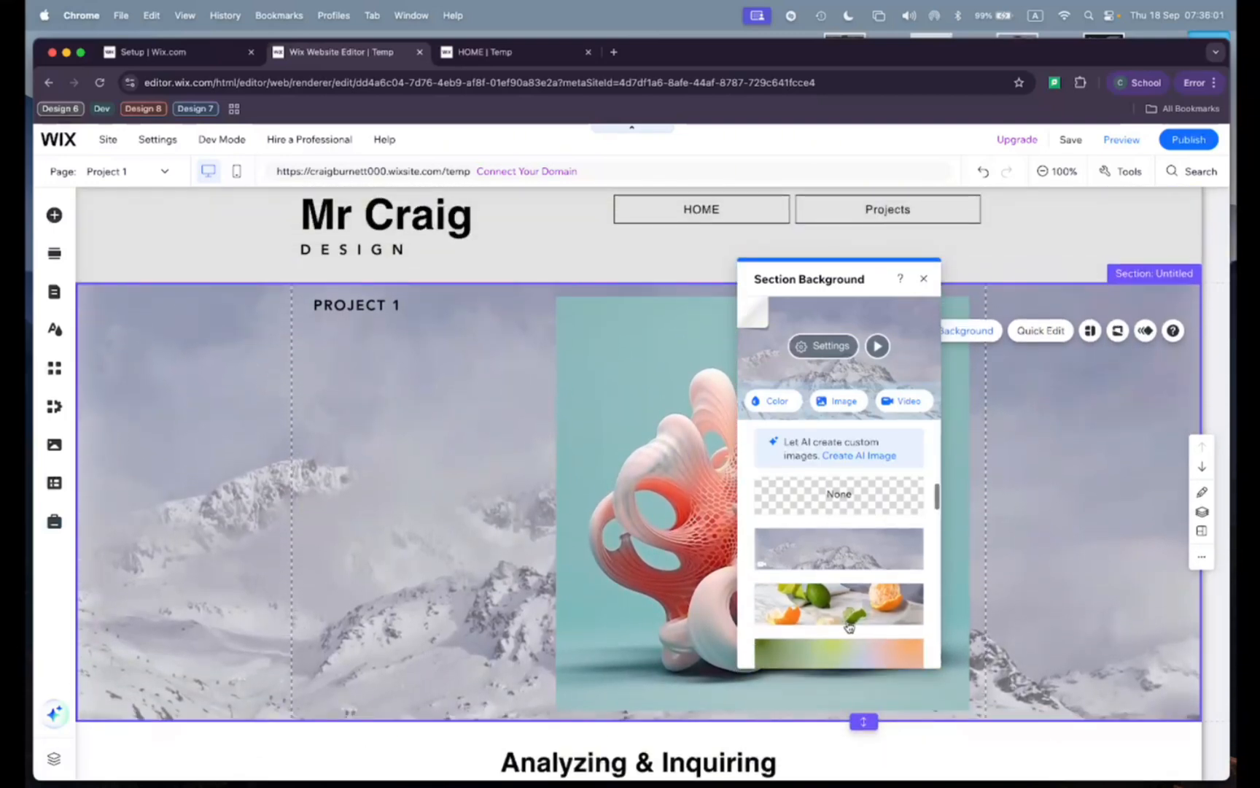
pyautogui.click(832, 605)
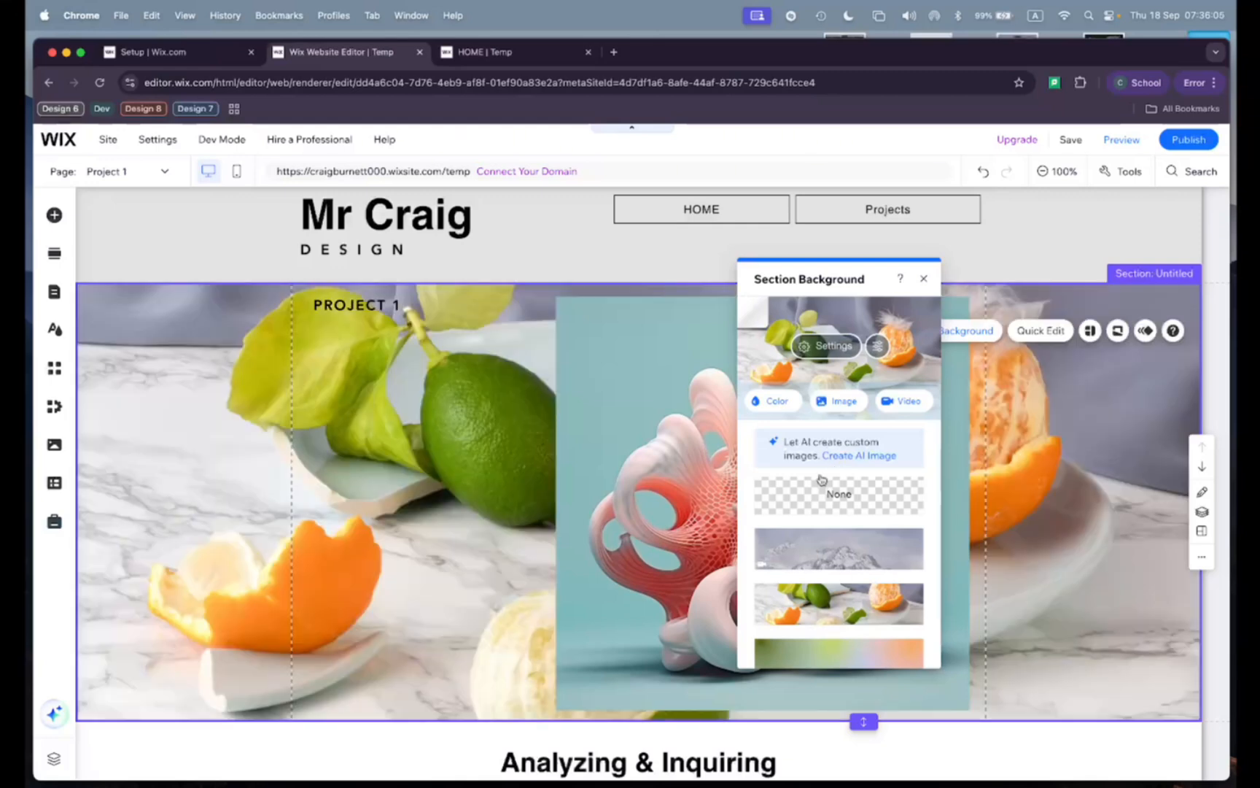
# - Try 39% opacity on the citrus background image, open the colour choices behind it, and restore the opacity to 100%
pyautogui.click(863, 349)
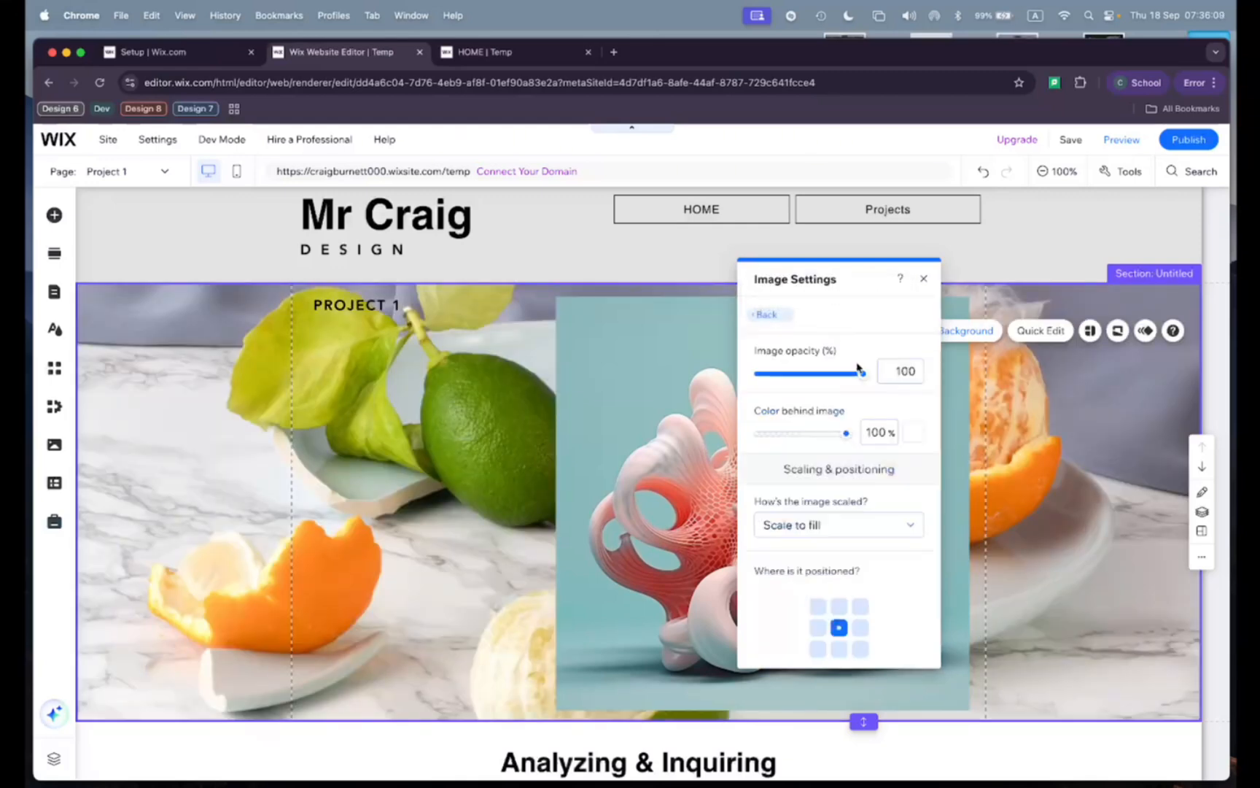
pyautogui.moveTo(862, 375); pyautogui.dragTo(801, 384)
pyautogui.moveTo(844, 436); pyautogui.dragTo(883, 444)
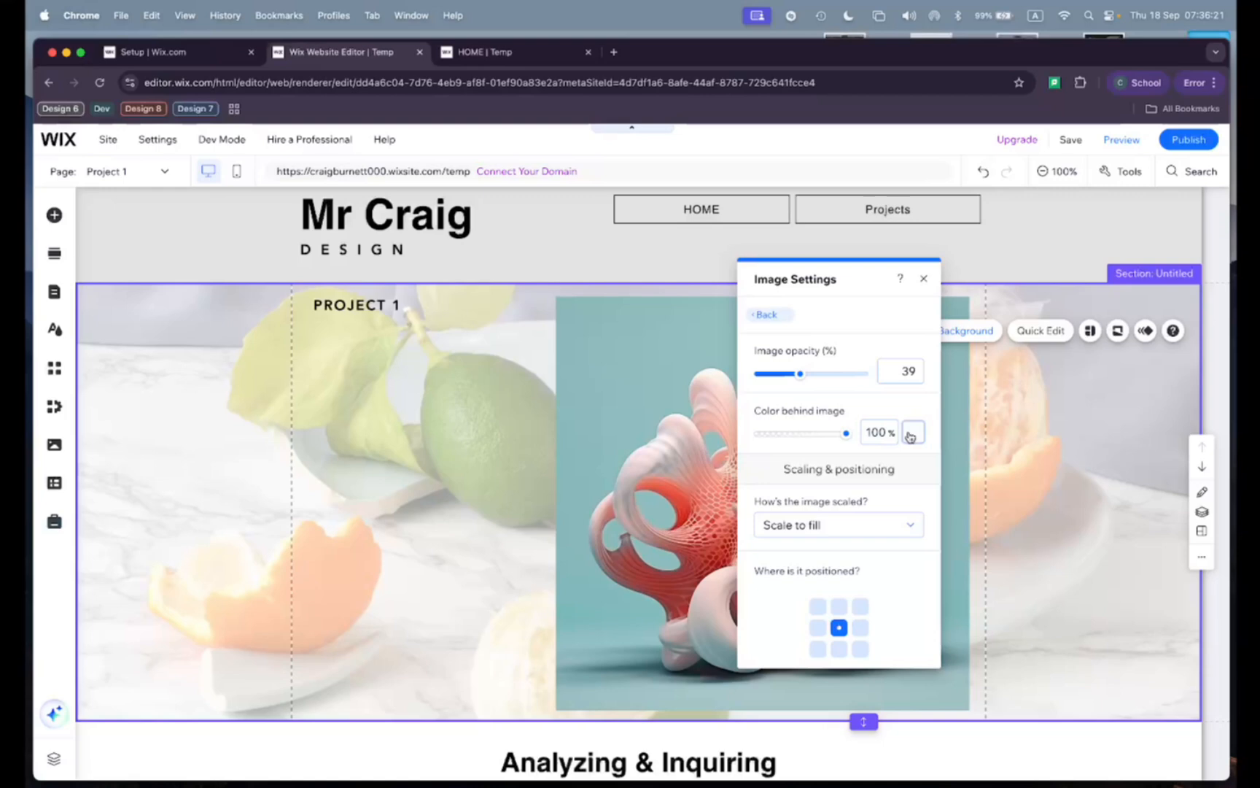
pyautogui.click(911, 434)
pyautogui.click(936, 583)
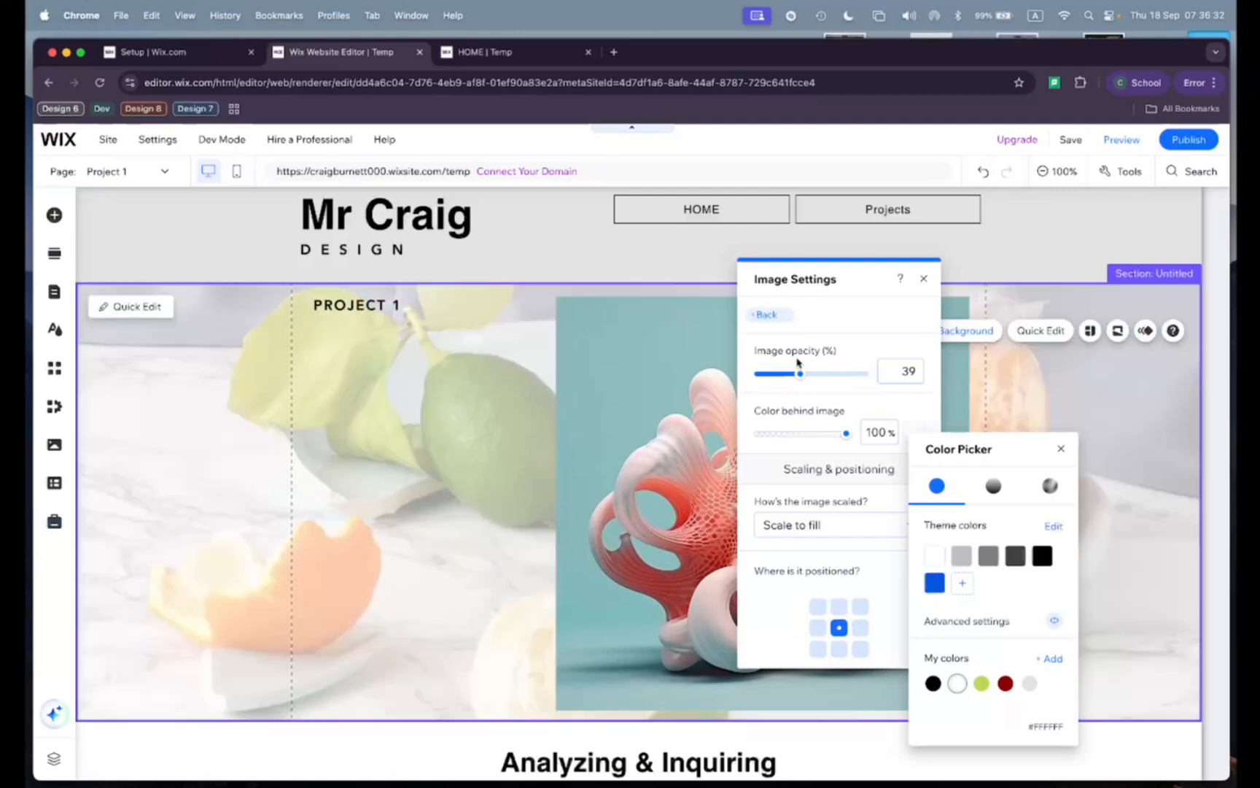
pyautogui.moveTo(800, 373); pyautogui.dragTo(912, 385)
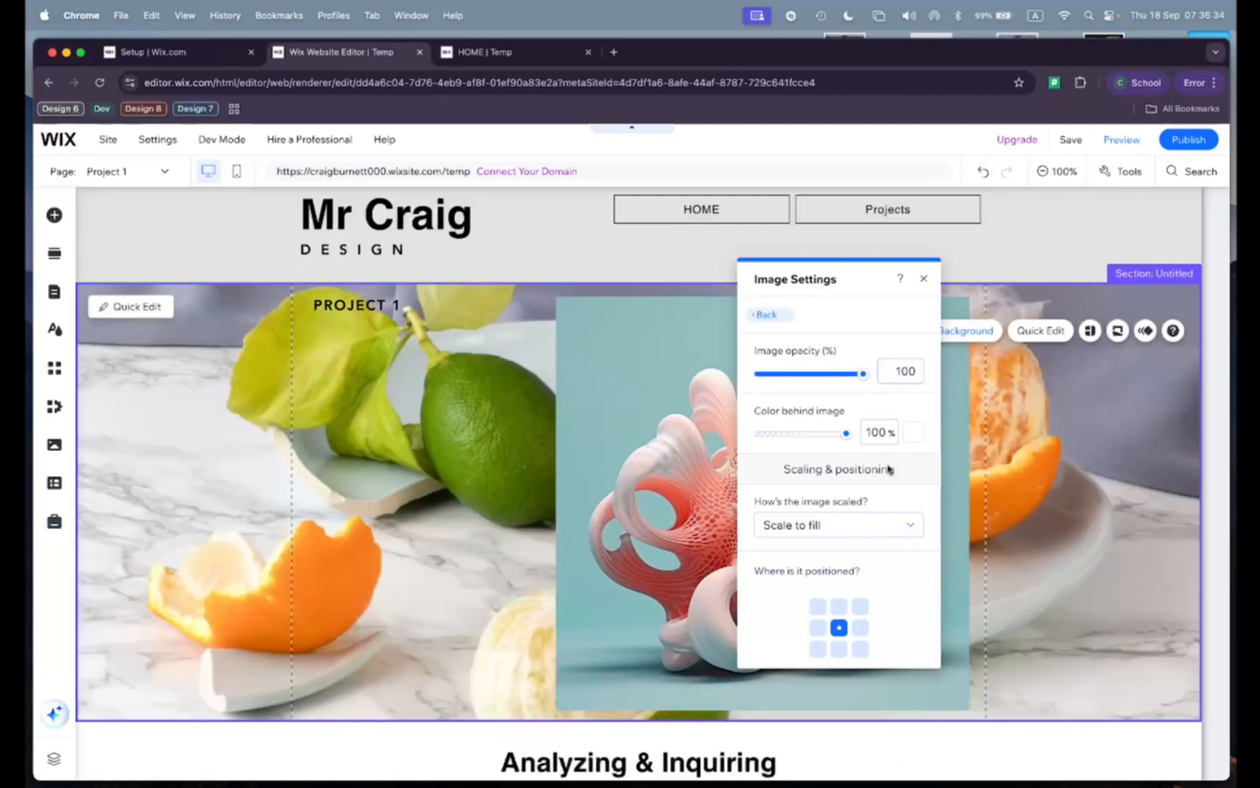
# - Try the Original size and Tile scaling on the background image, restore Scale to fill, and close its settings
pyautogui.scroll(-2, 885, 517)
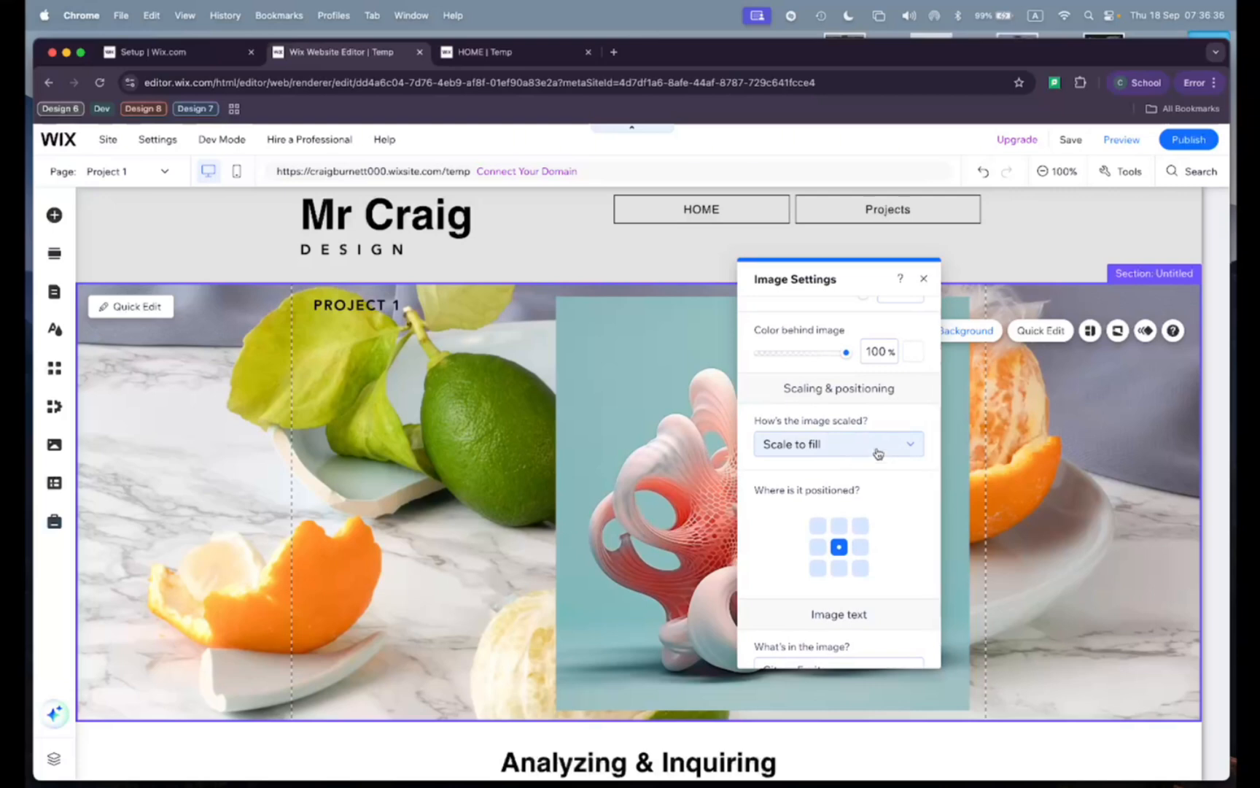
pyautogui.click(853, 454)
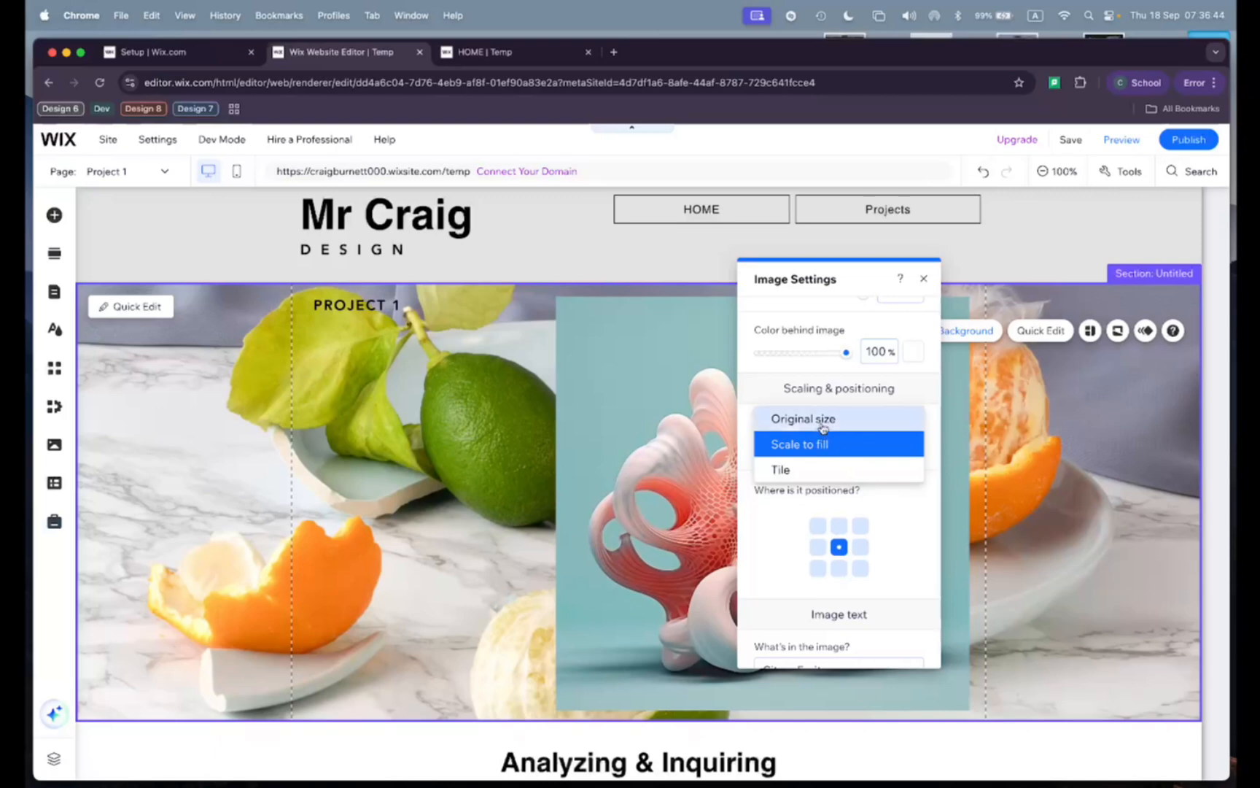
pyautogui.click(823, 421)
pyautogui.click(820, 444)
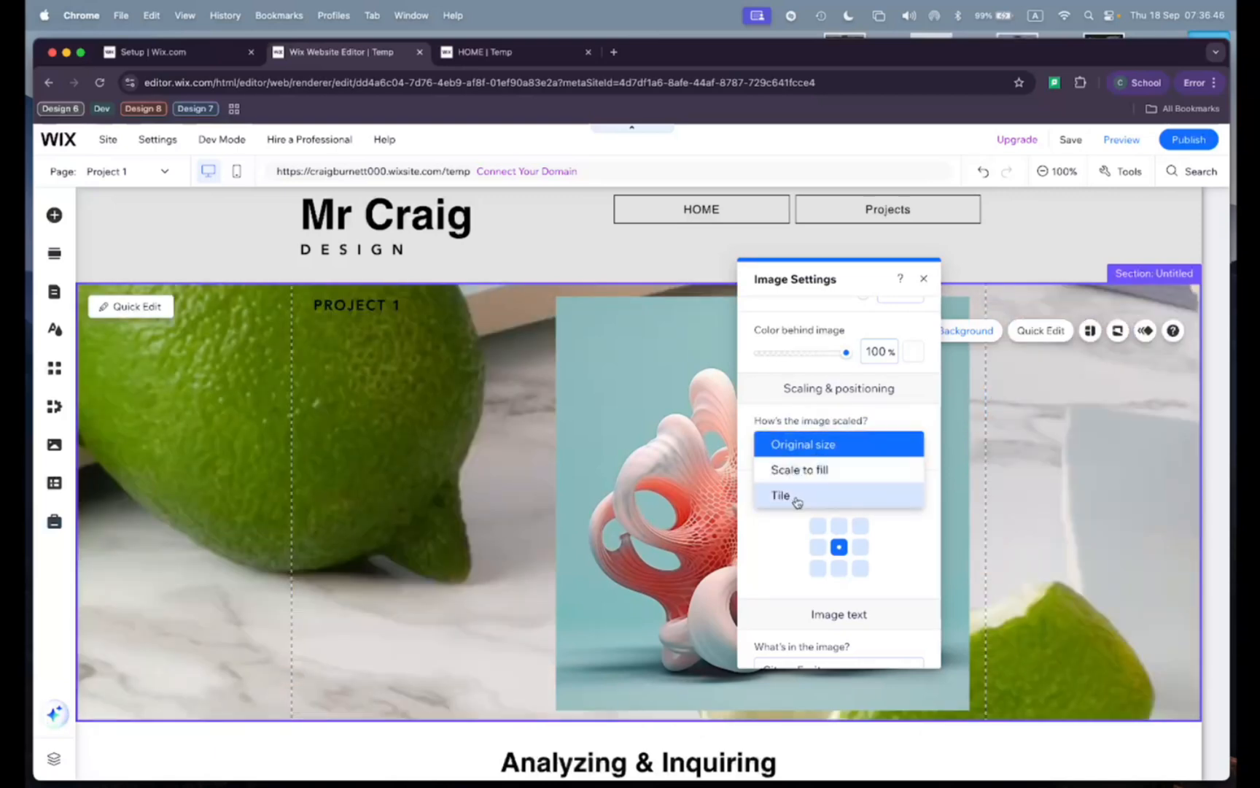
pyautogui.click(796, 501)
pyautogui.click(820, 444)
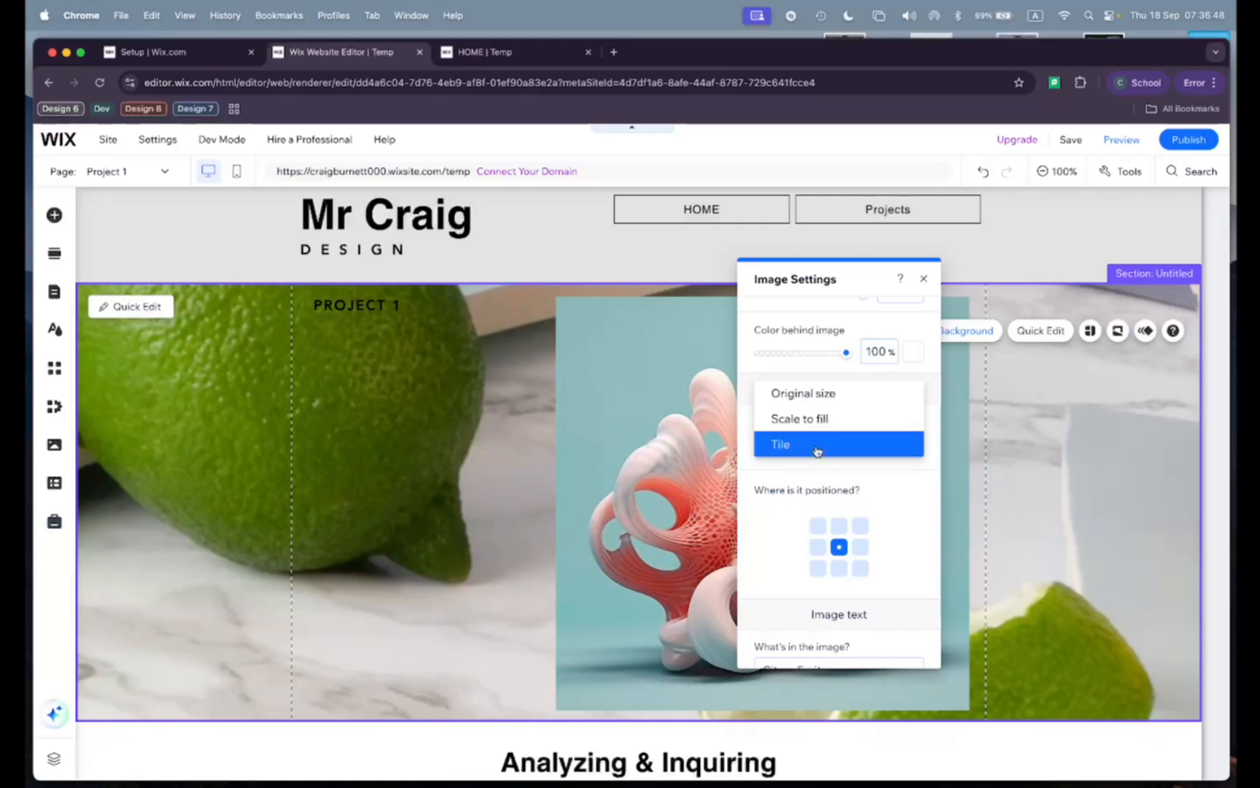
pyautogui.click(811, 419)
pyautogui.scroll(-1, 876, 461)
pyautogui.click(1055, 421)
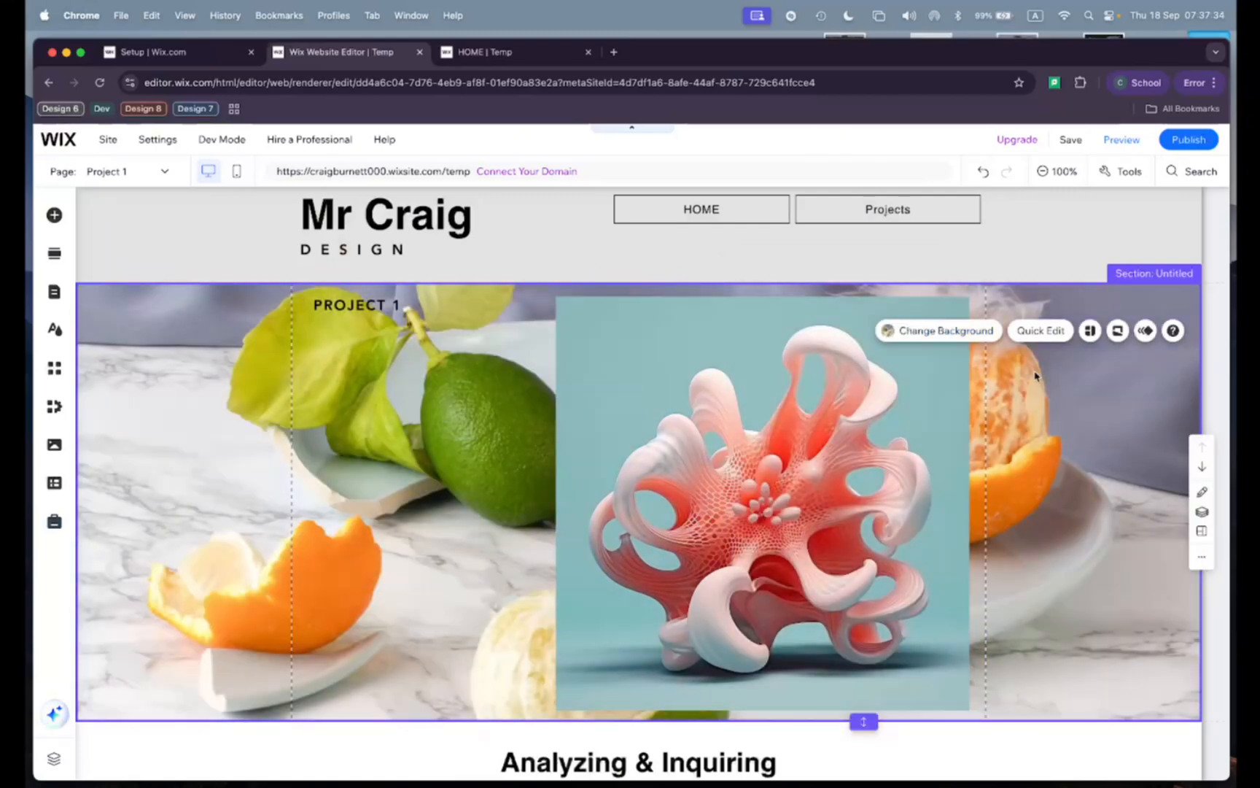
# - Remove the citrus image from the PROJECT 1 section by setting its background to None
pyautogui.click(908, 333)
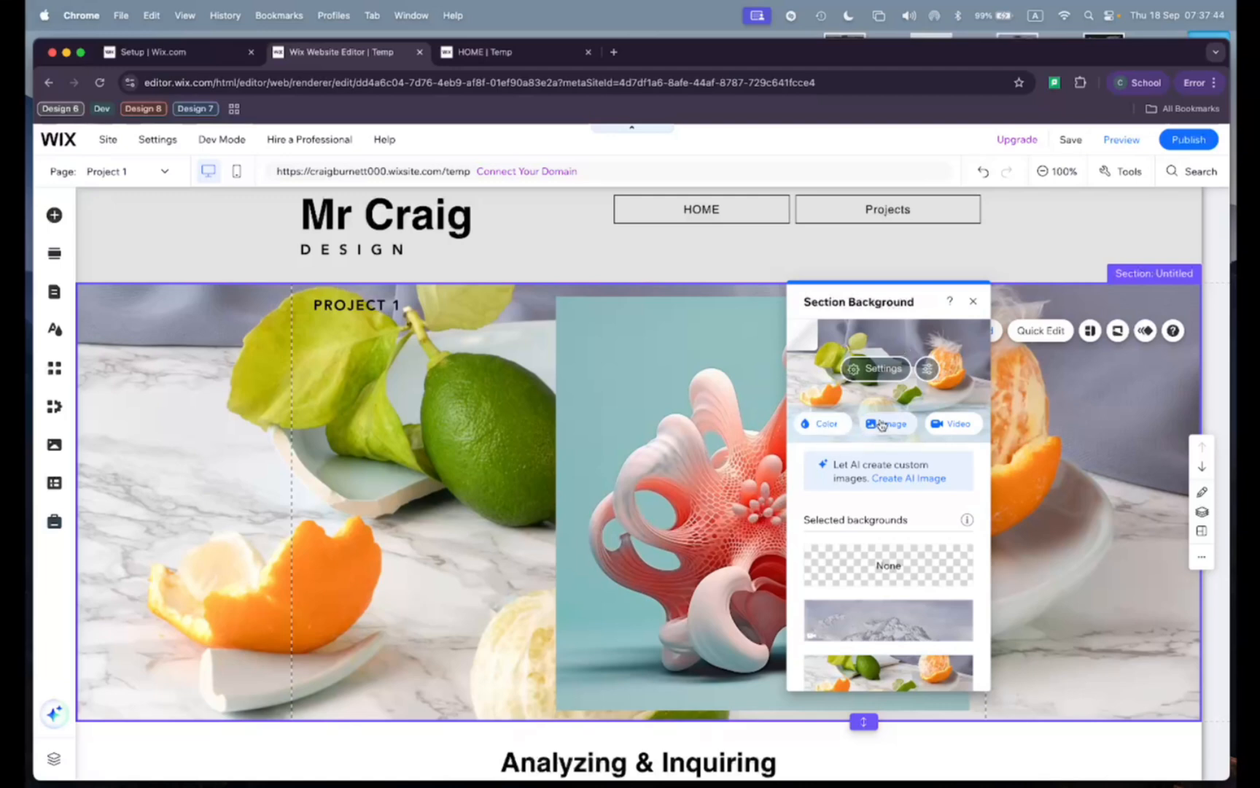
pyautogui.click(854, 565)
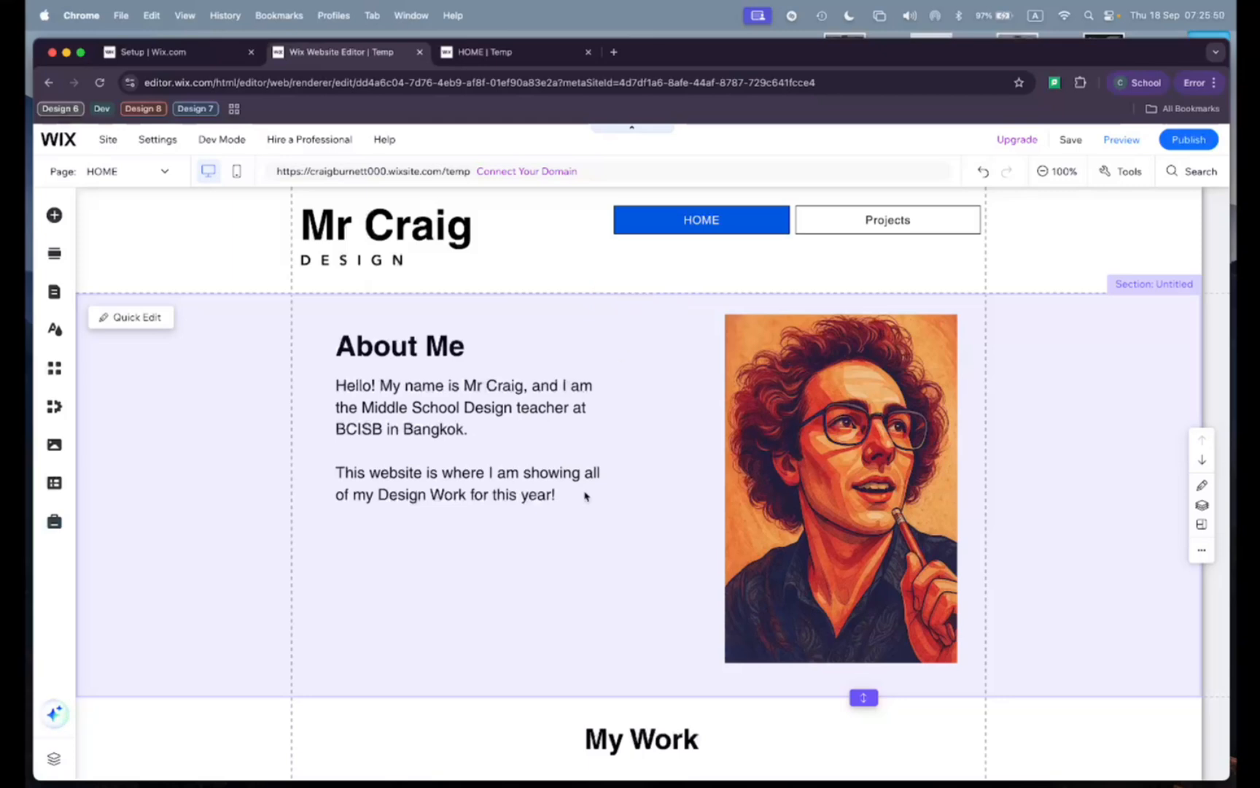
# - Look over the HOME page, switch to the Project 1 page, and examine its sections down to Evaluating
pyautogui.scroll(-3, 534, 433)
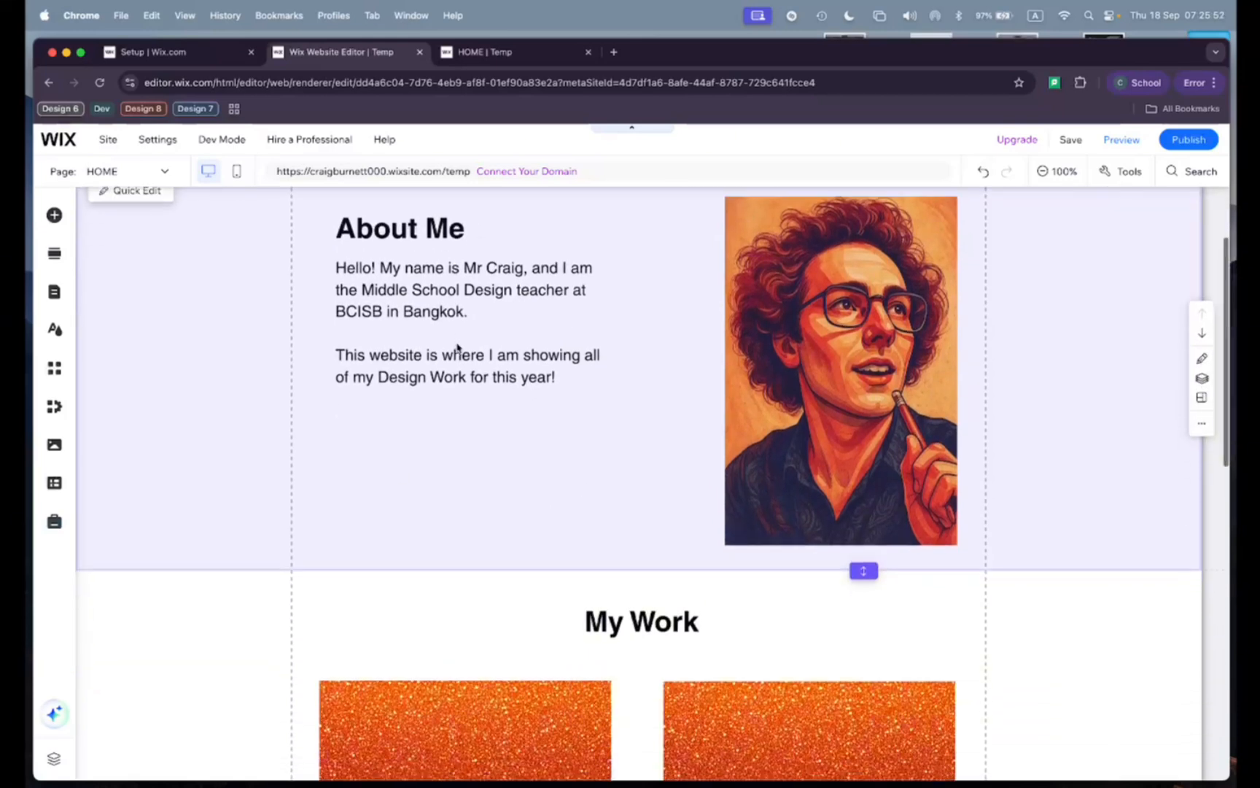
pyautogui.scroll(-3, 511, 467)
pyautogui.scroll(6, 611, 530)
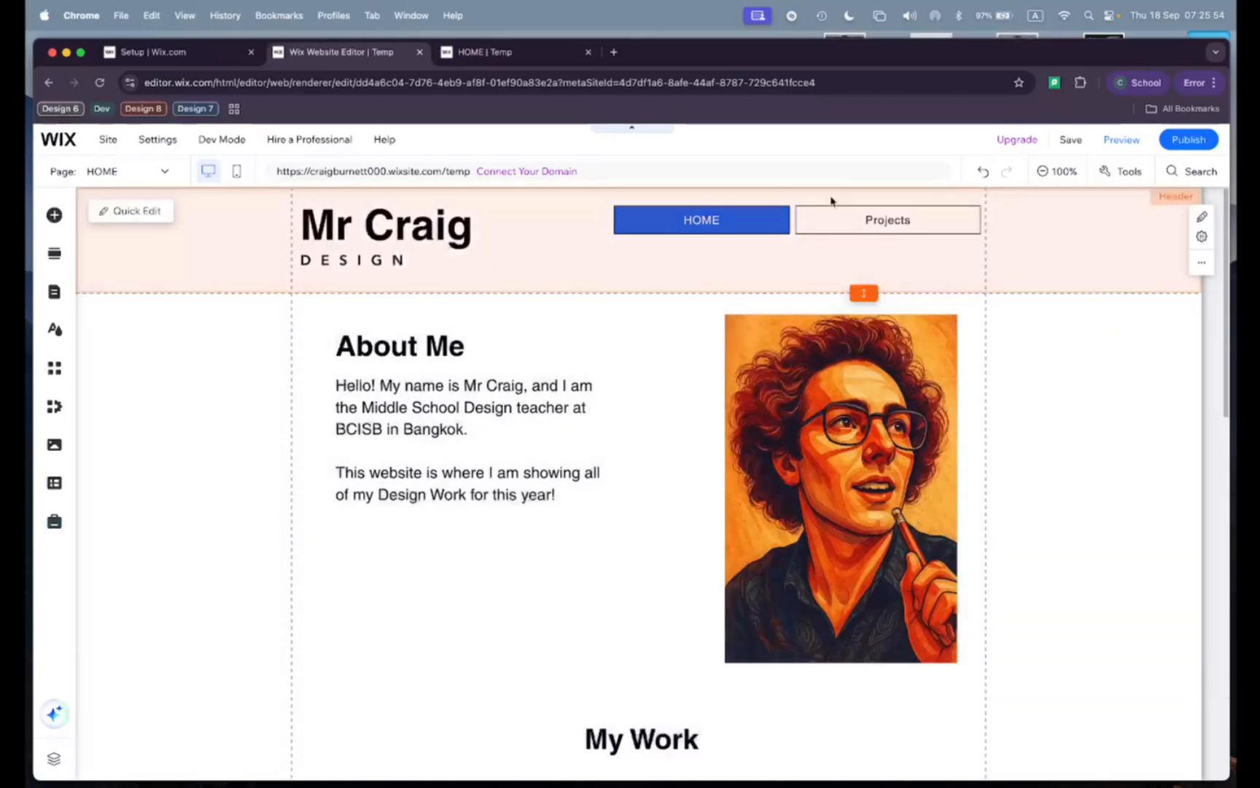
pyautogui.click(123, 174)
pyautogui.click(105, 240)
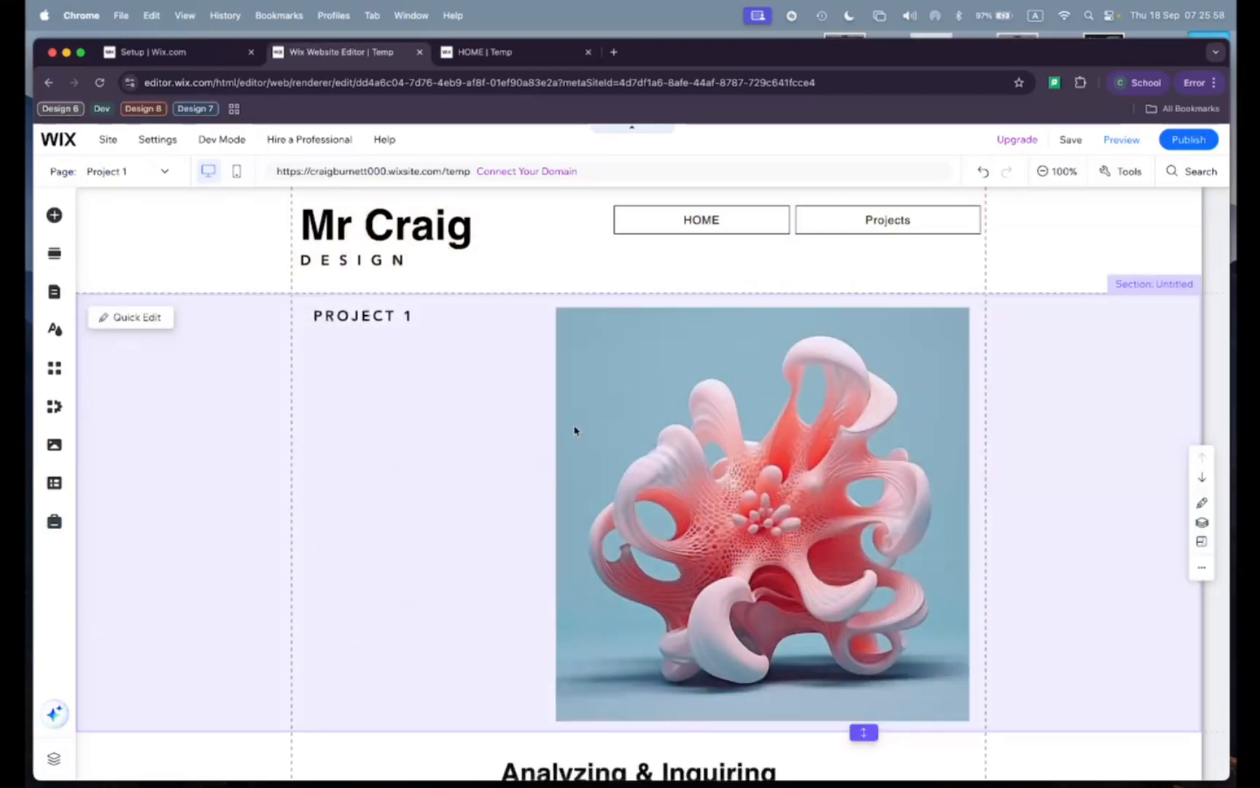
pyautogui.scroll(-6, 587, 432)
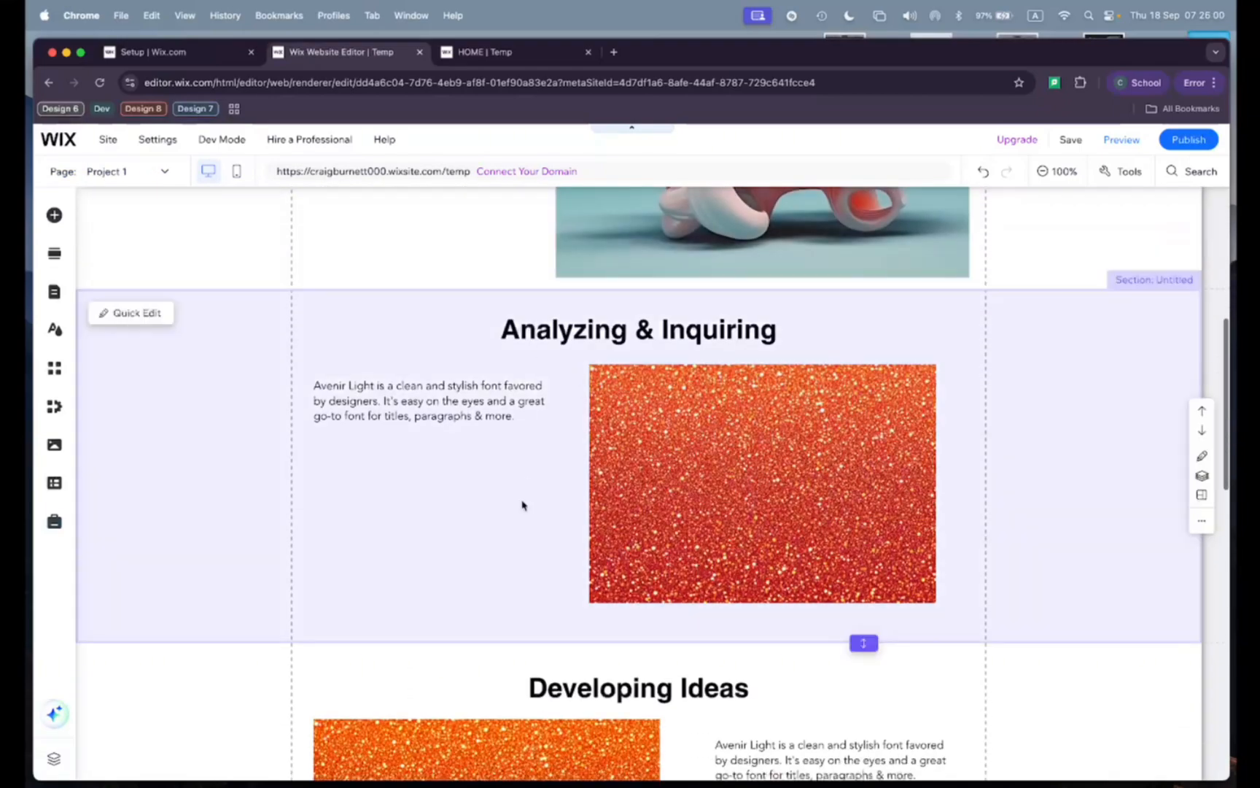
pyautogui.scroll(-10, 520, 481)
pyautogui.scroll(-4, 543, 542)
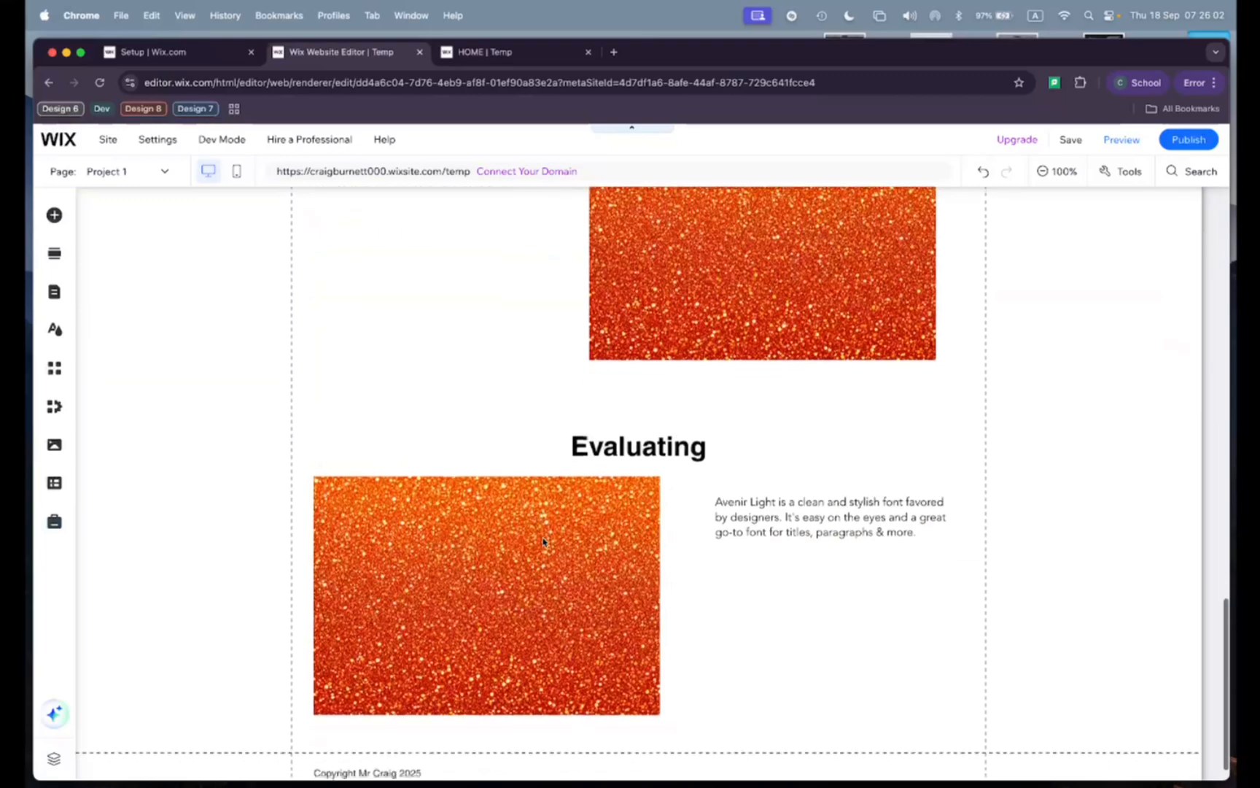